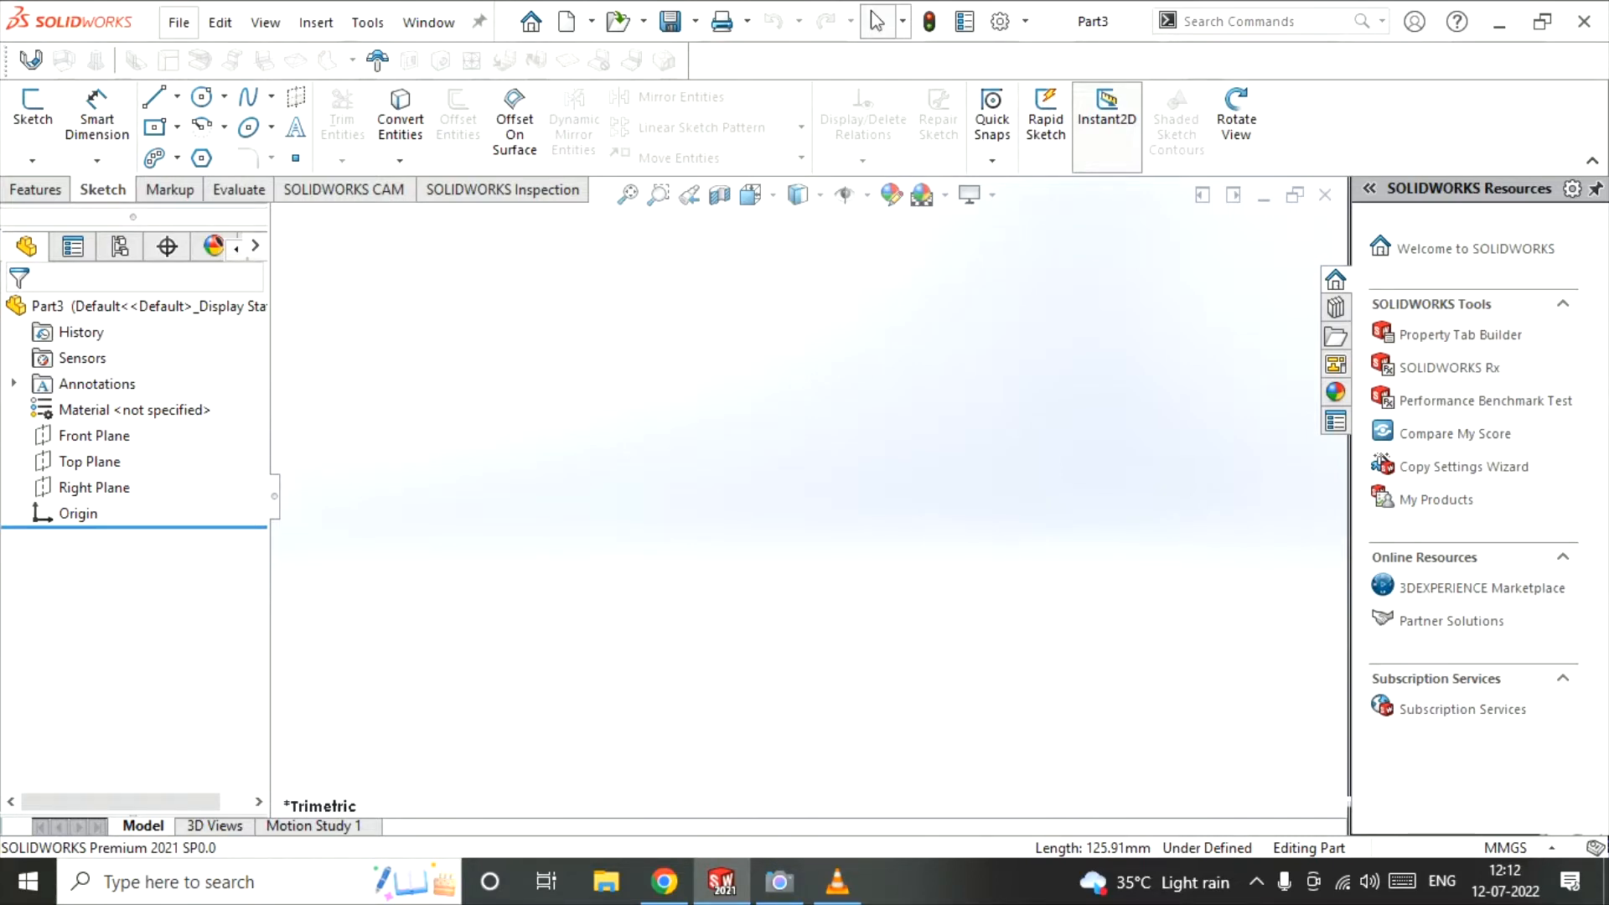
- Create a new part document and set its units to MMGS (millimeter, gram, second)
{"action": "left_click", "coordinate": [178, 21]}
{"action": "left_click", "coordinate": [218, 60]}
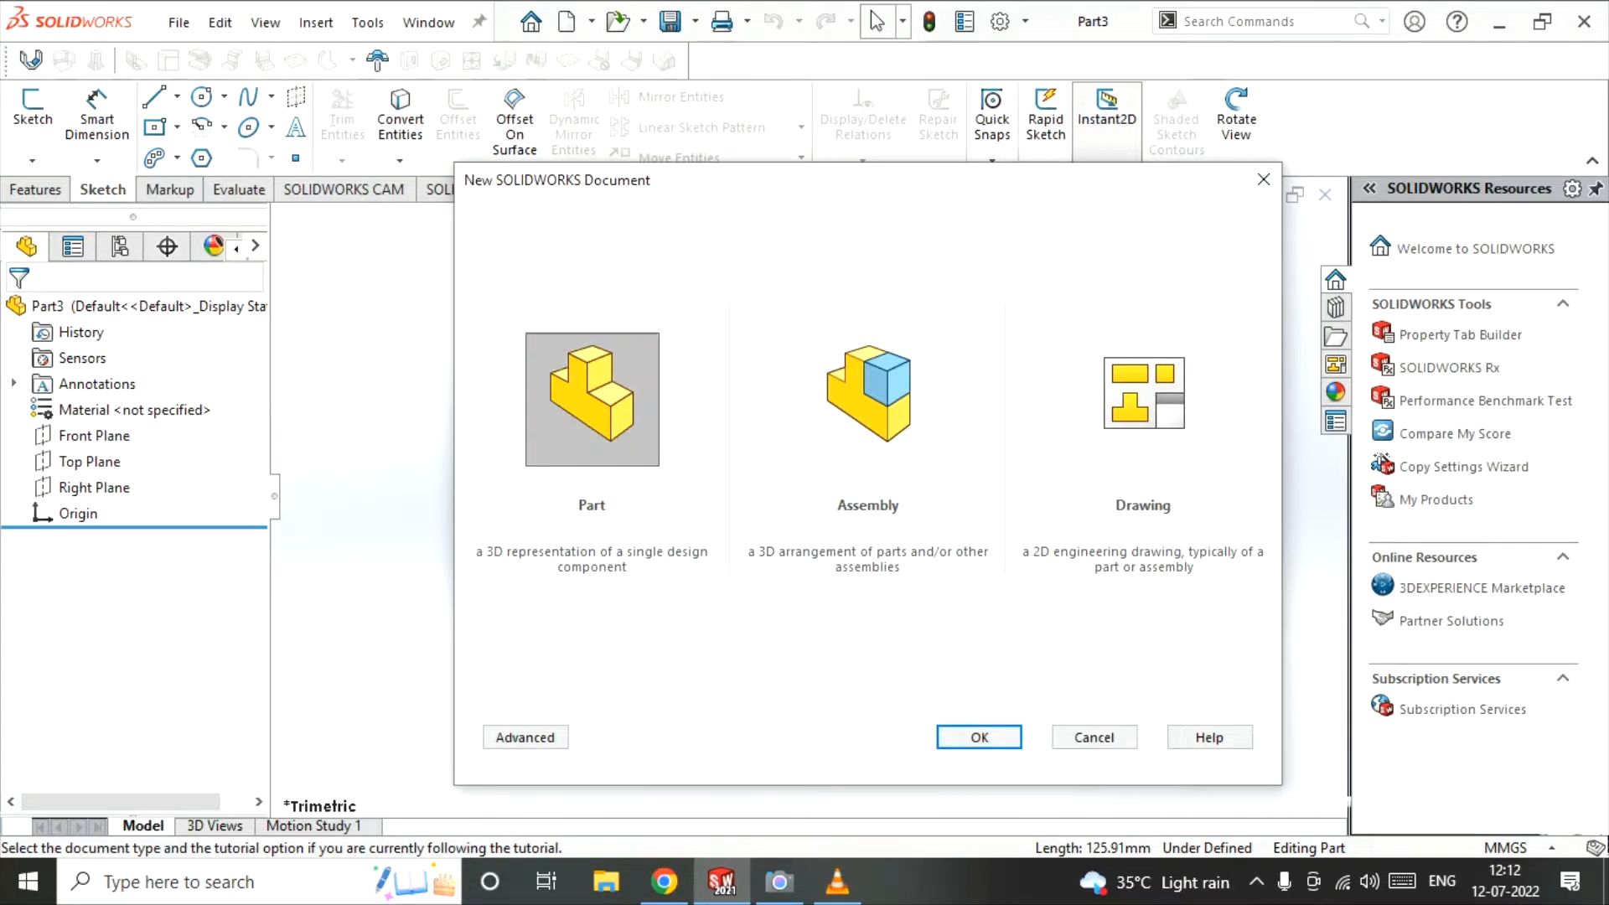
{"action": "key", "text": "Return"}
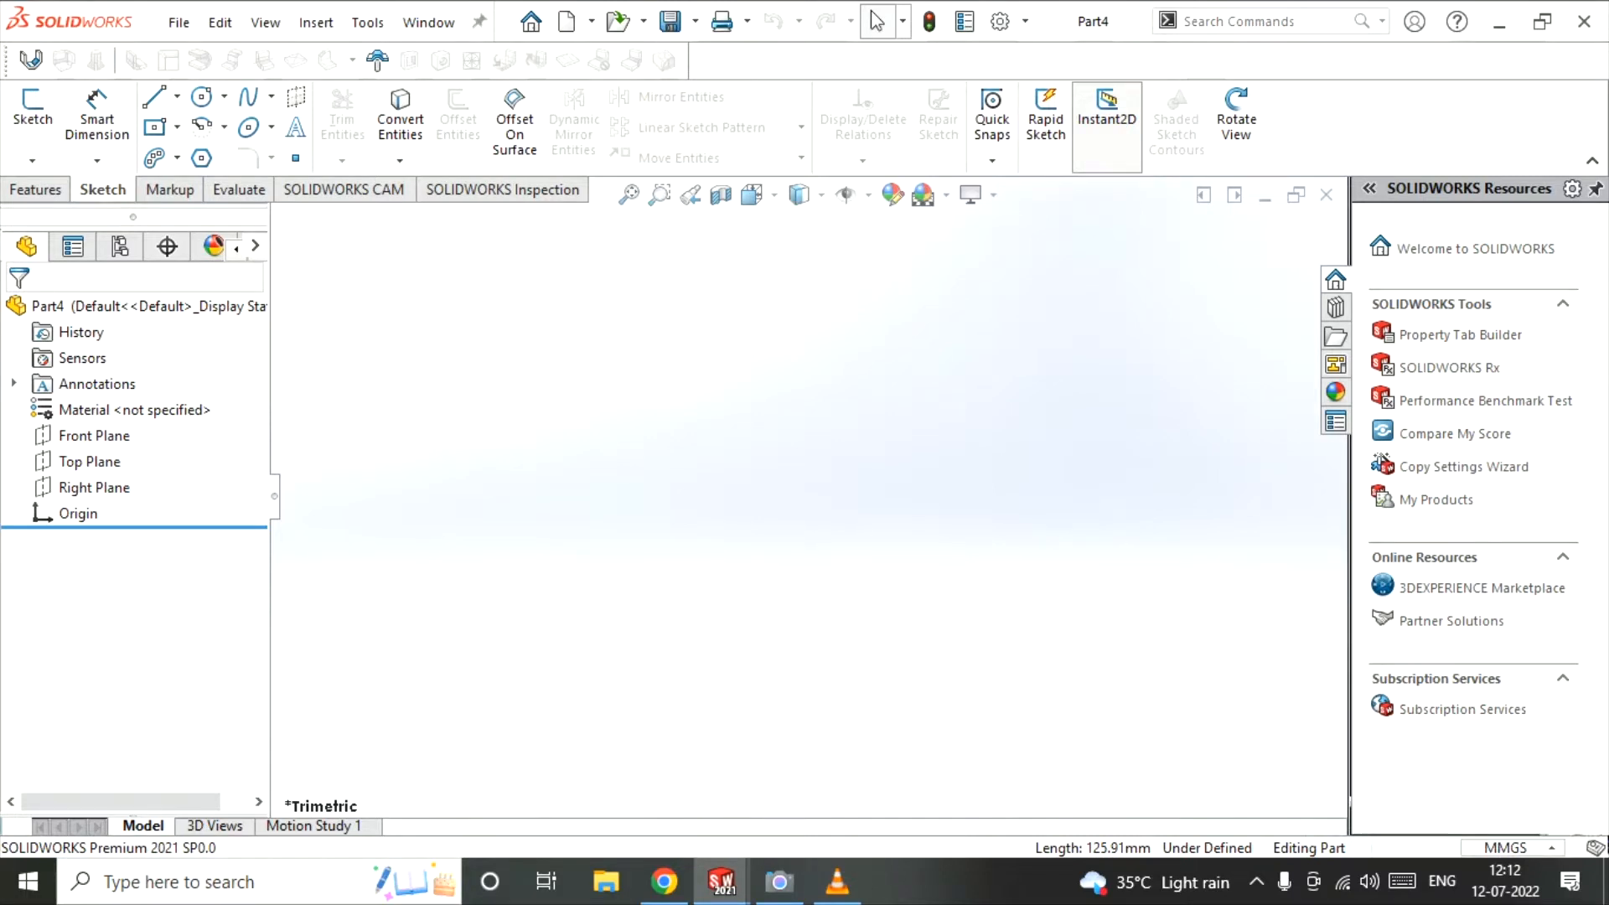
{"action": "left_click", "coordinate": [1508, 847]}
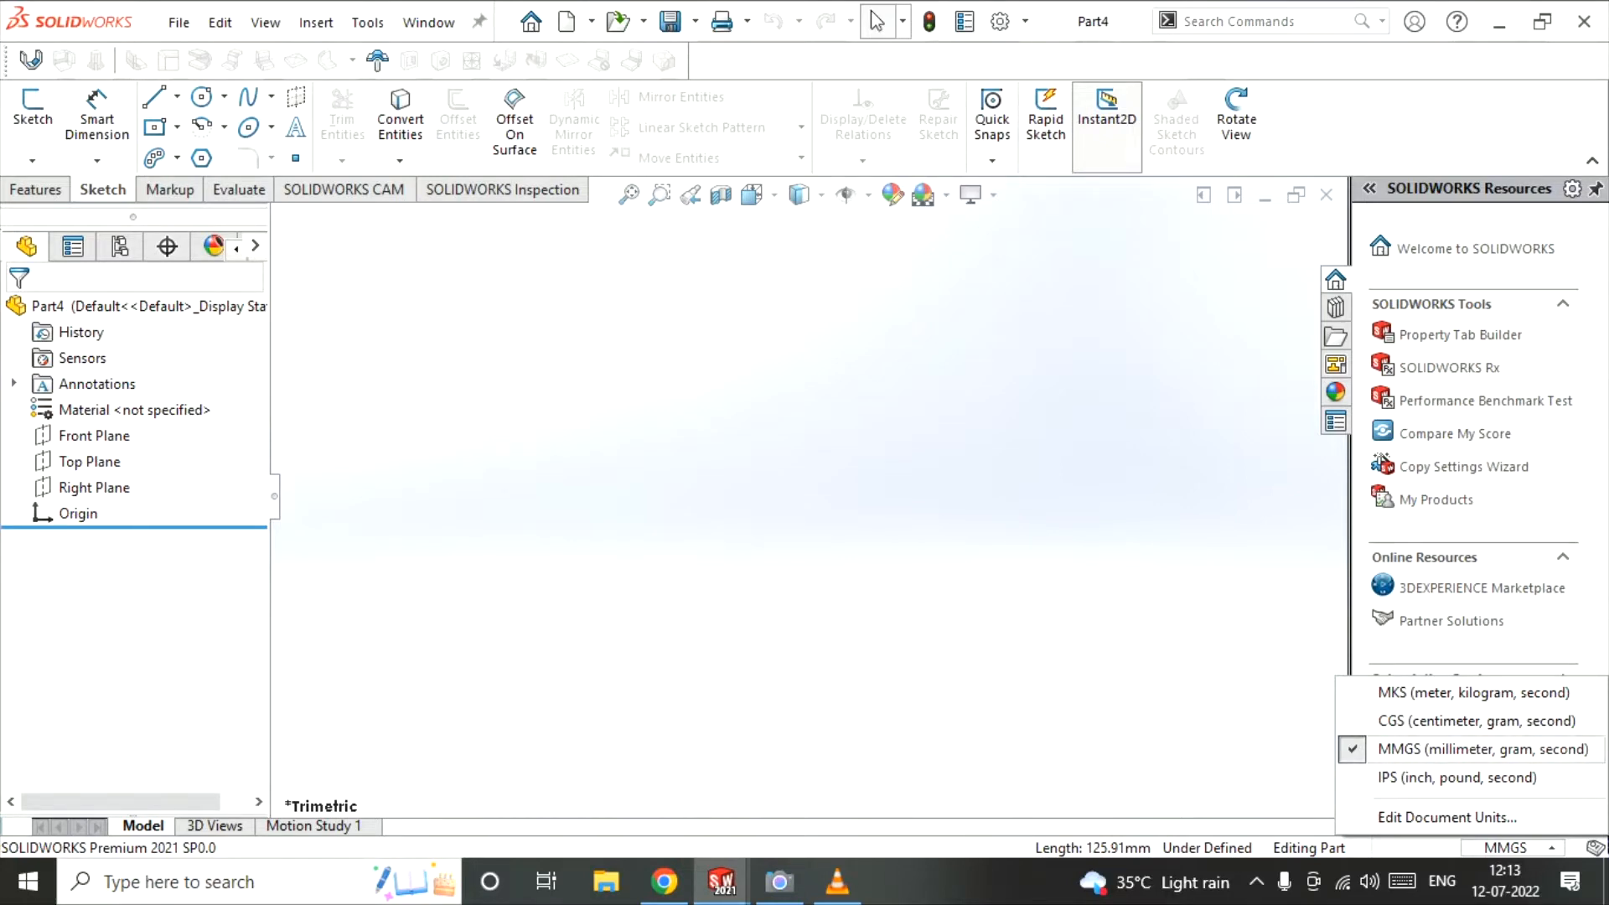
{"action": "left_click", "coordinate": [1479, 749]}
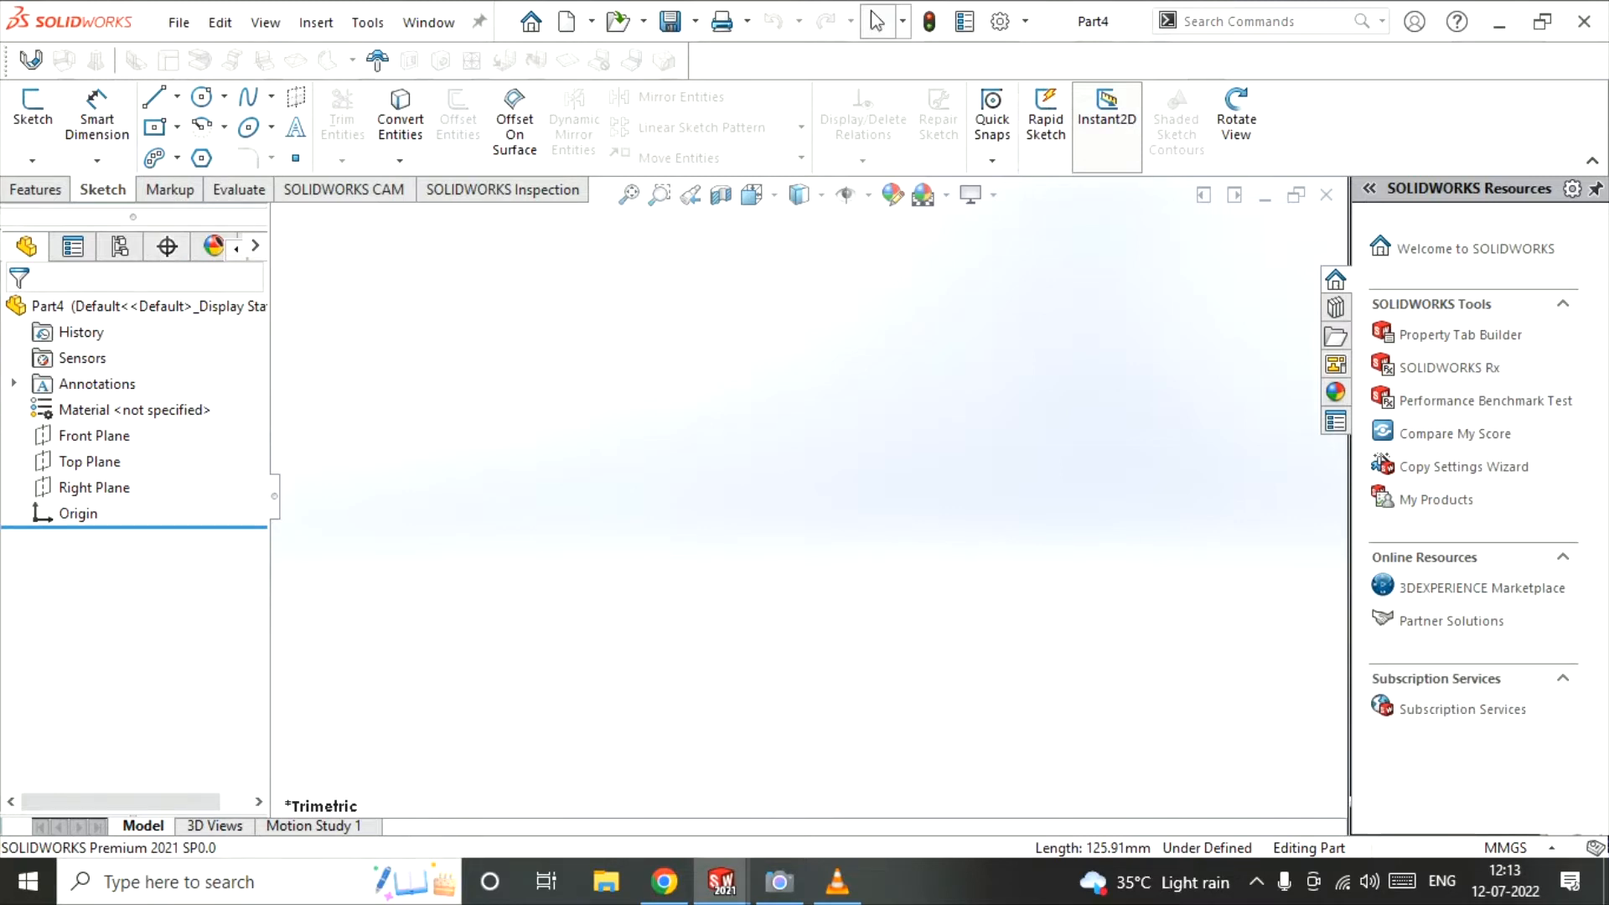
- Start a new sketch on the Top Plane
{"action": "left_click", "coordinate": [33, 107]}
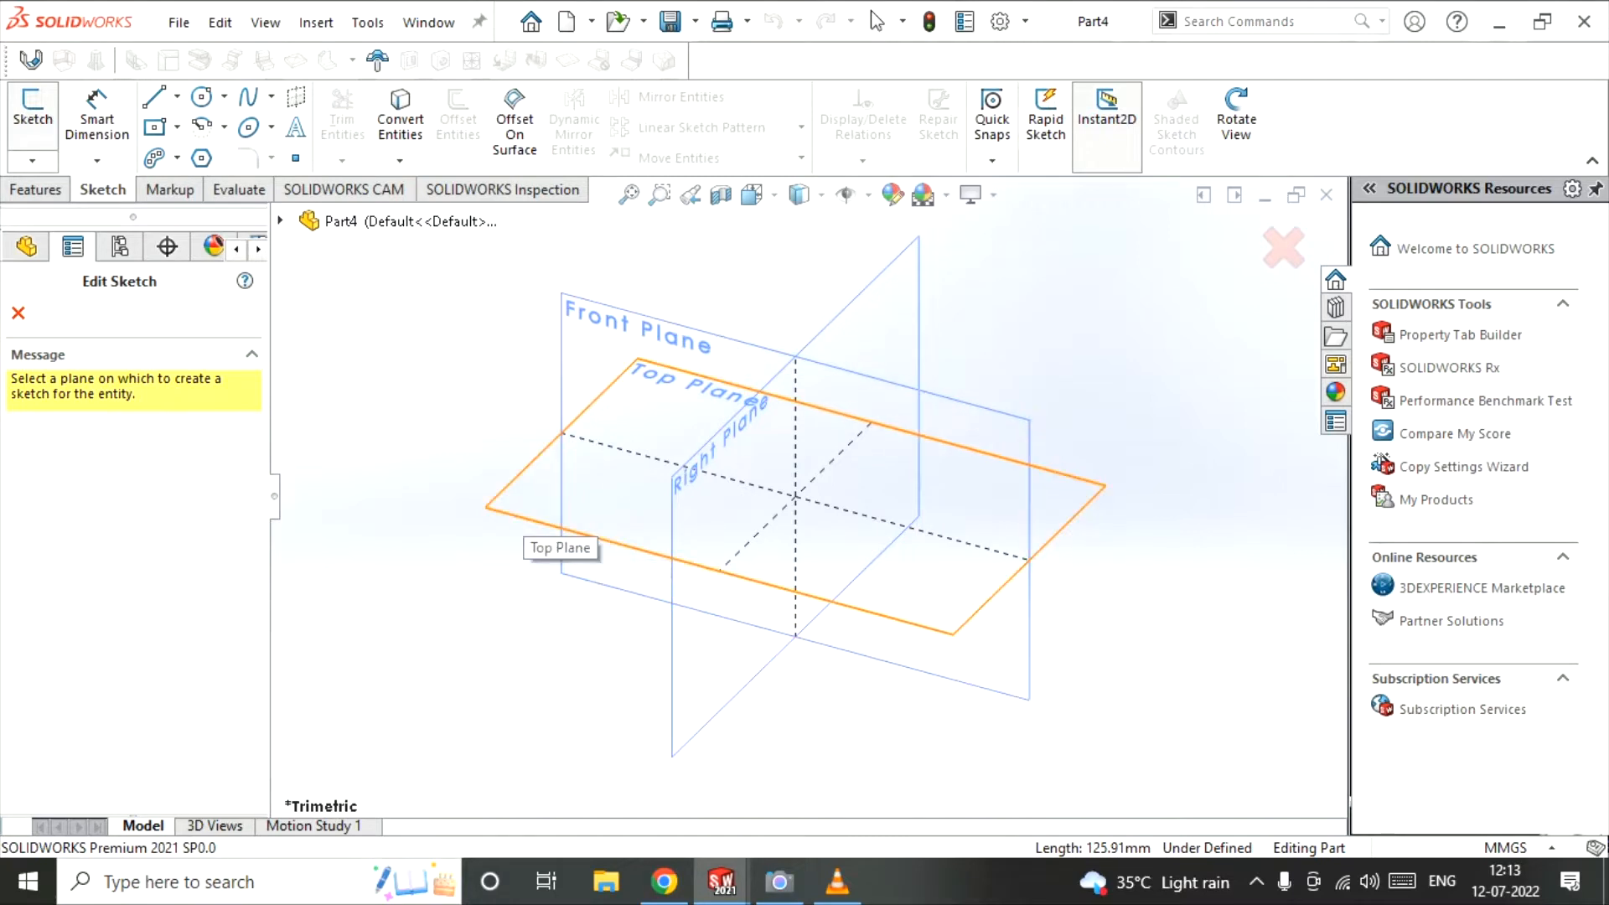
{"action": "left_click", "coordinate": [549, 523]}
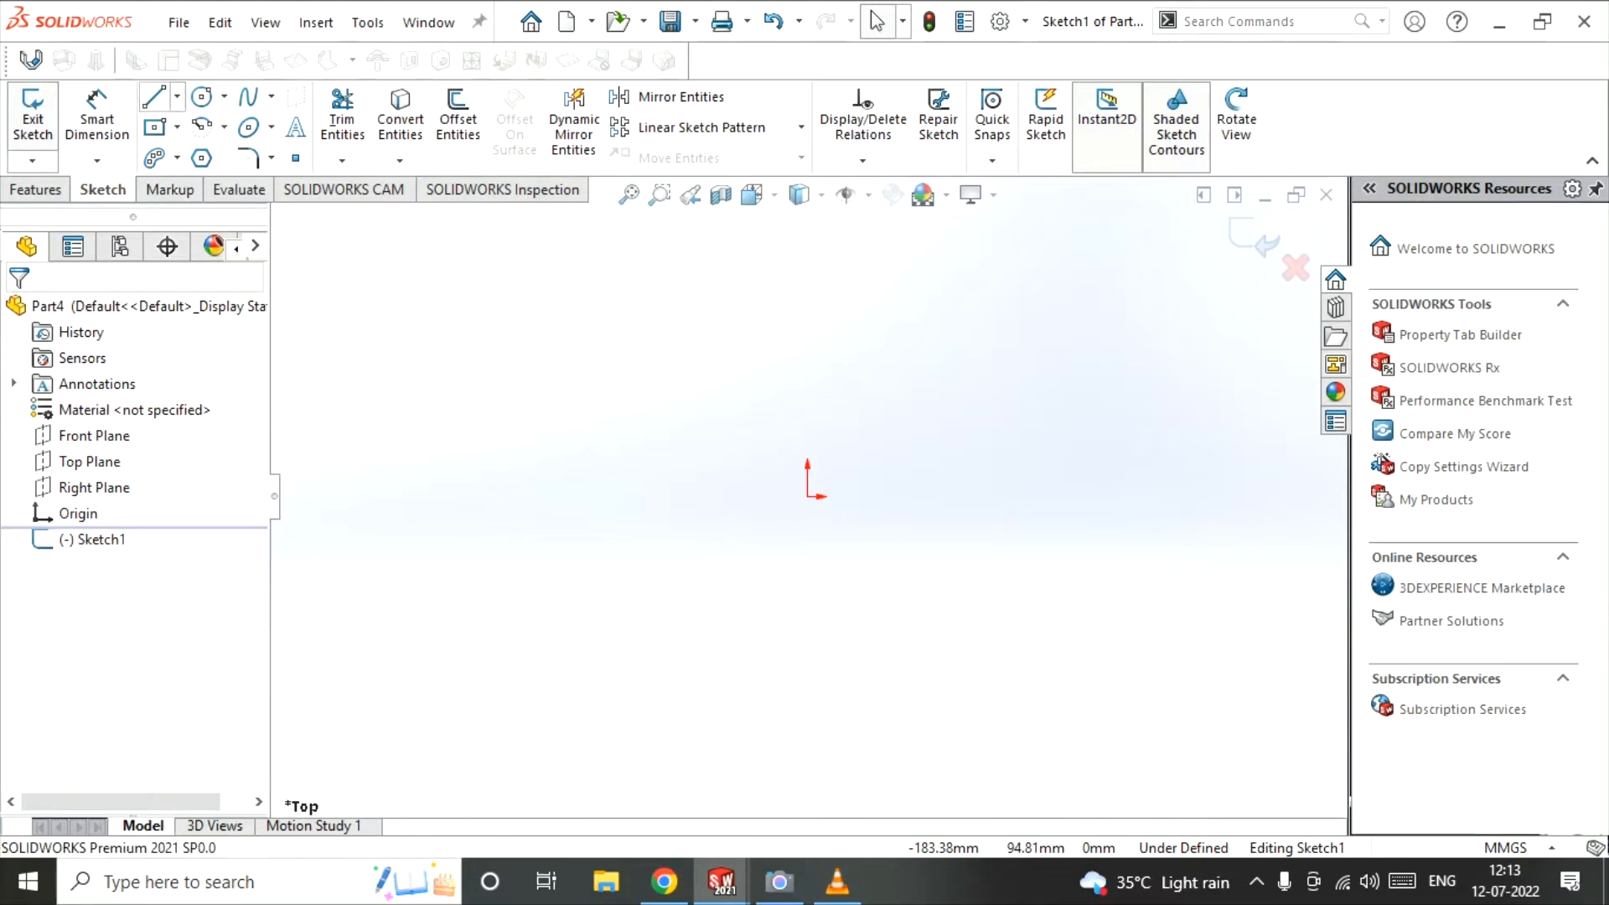
{"action": "left_click", "coordinate": [154, 96]}
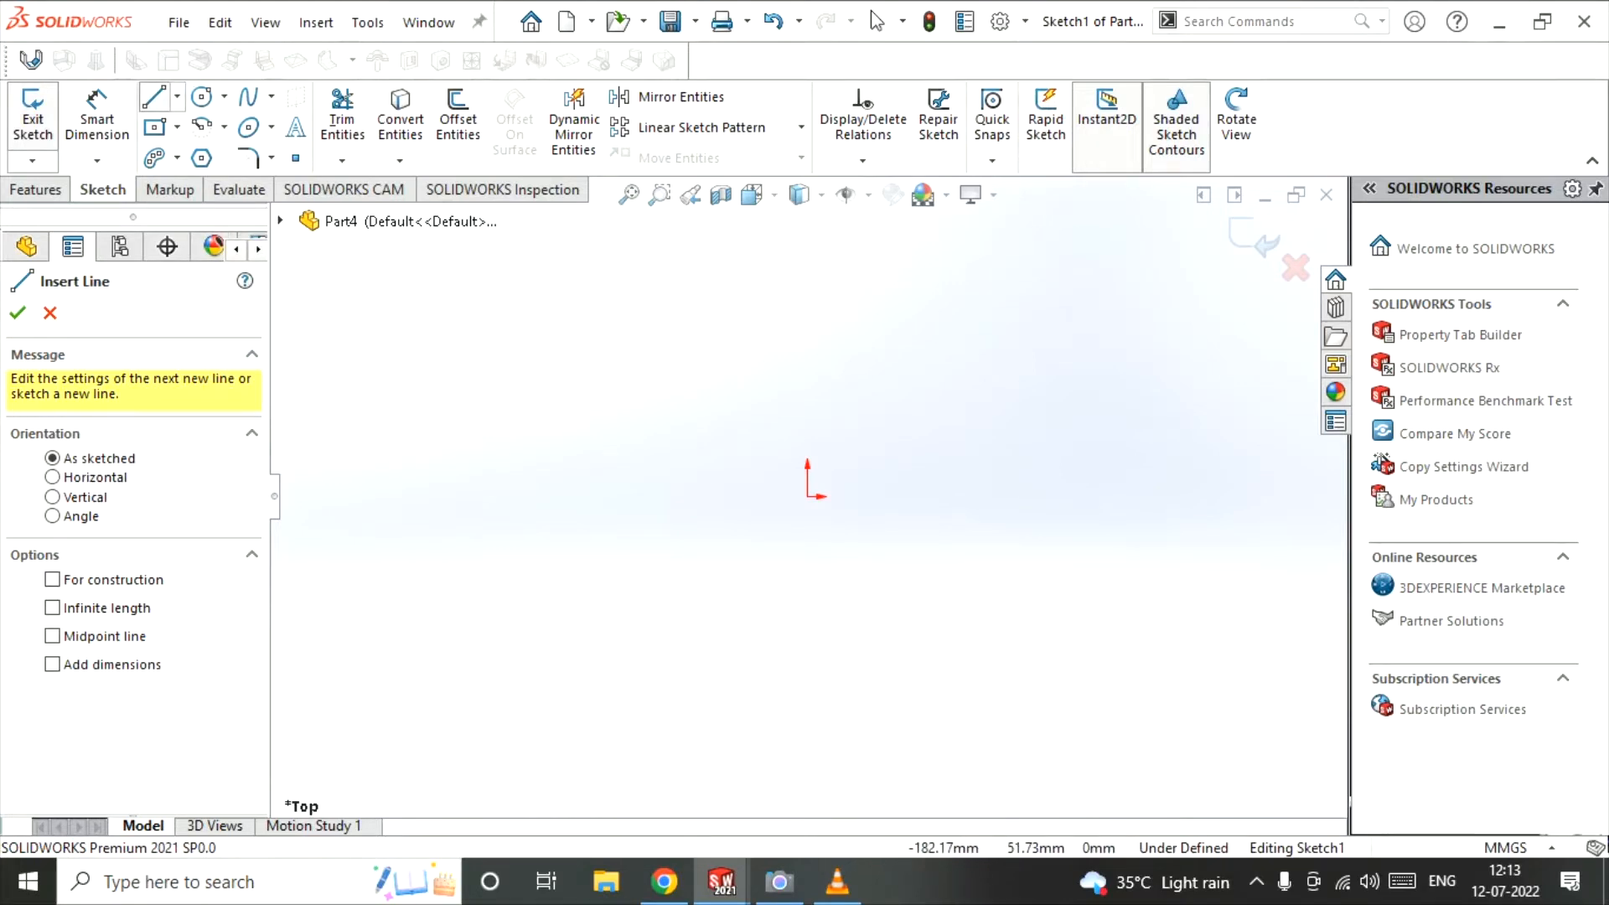
{"action": "left_click", "coordinate": [177, 96]}
{"action": "key", "text": "Escape"}
{"action": "key", "text": "Escape"}
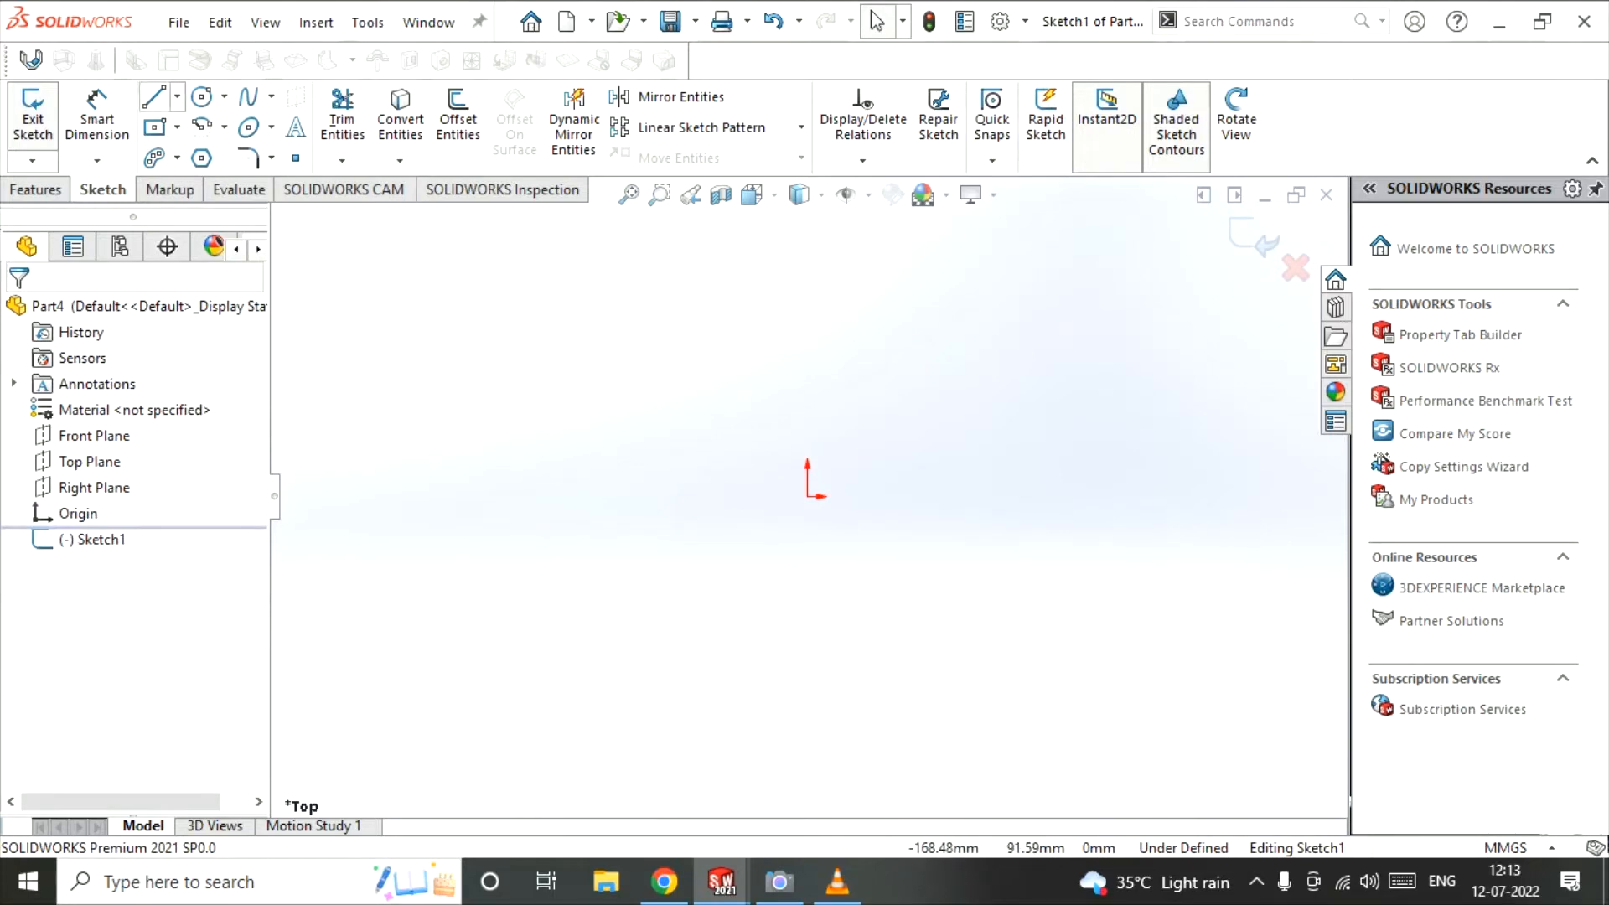
- Sketch a closed six-sided line profile around the origin, with horizontal upper and lower sides about 72 mm long
{"action": "left_click", "coordinate": [154, 97]}
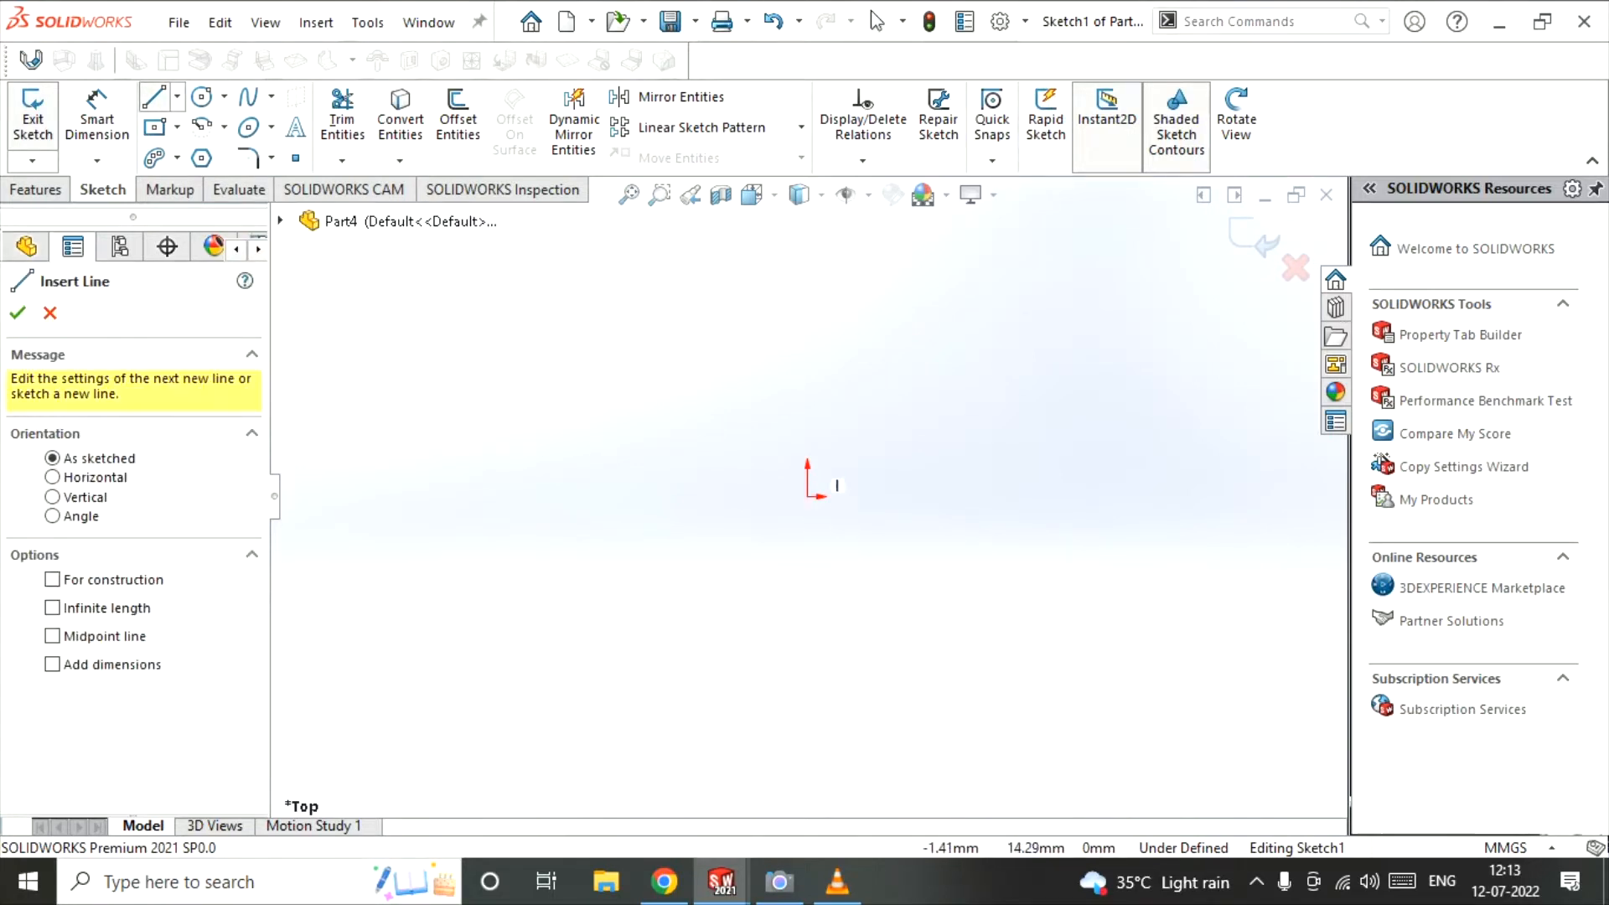
{"action": "left_click", "coordinate": [713, 385]}
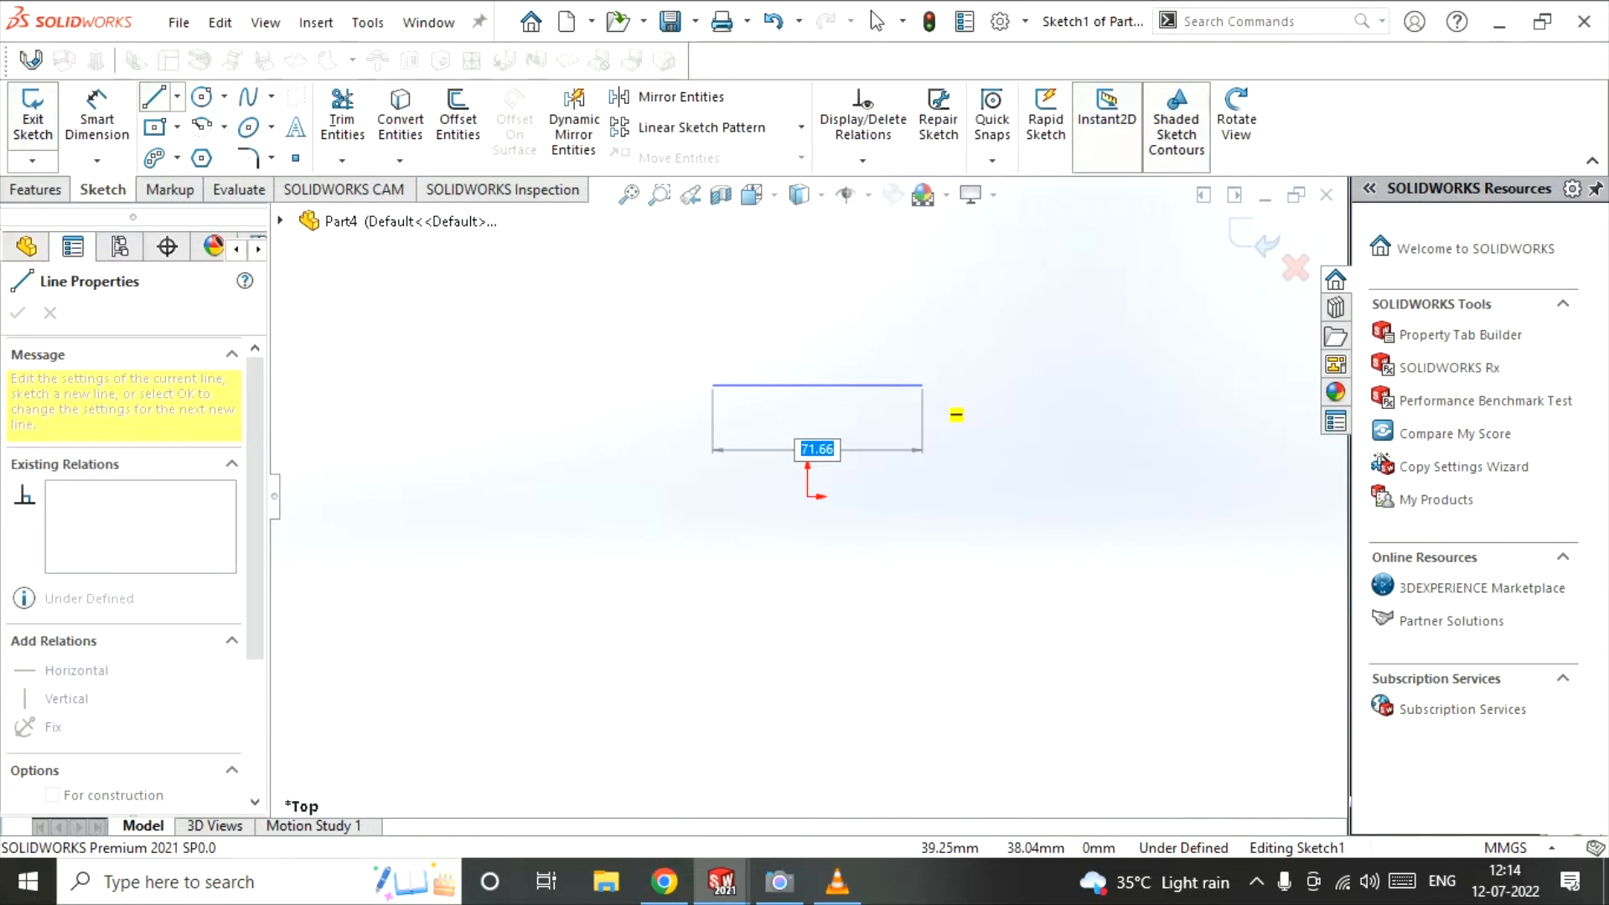
{"action": "key", "text": "Return"}
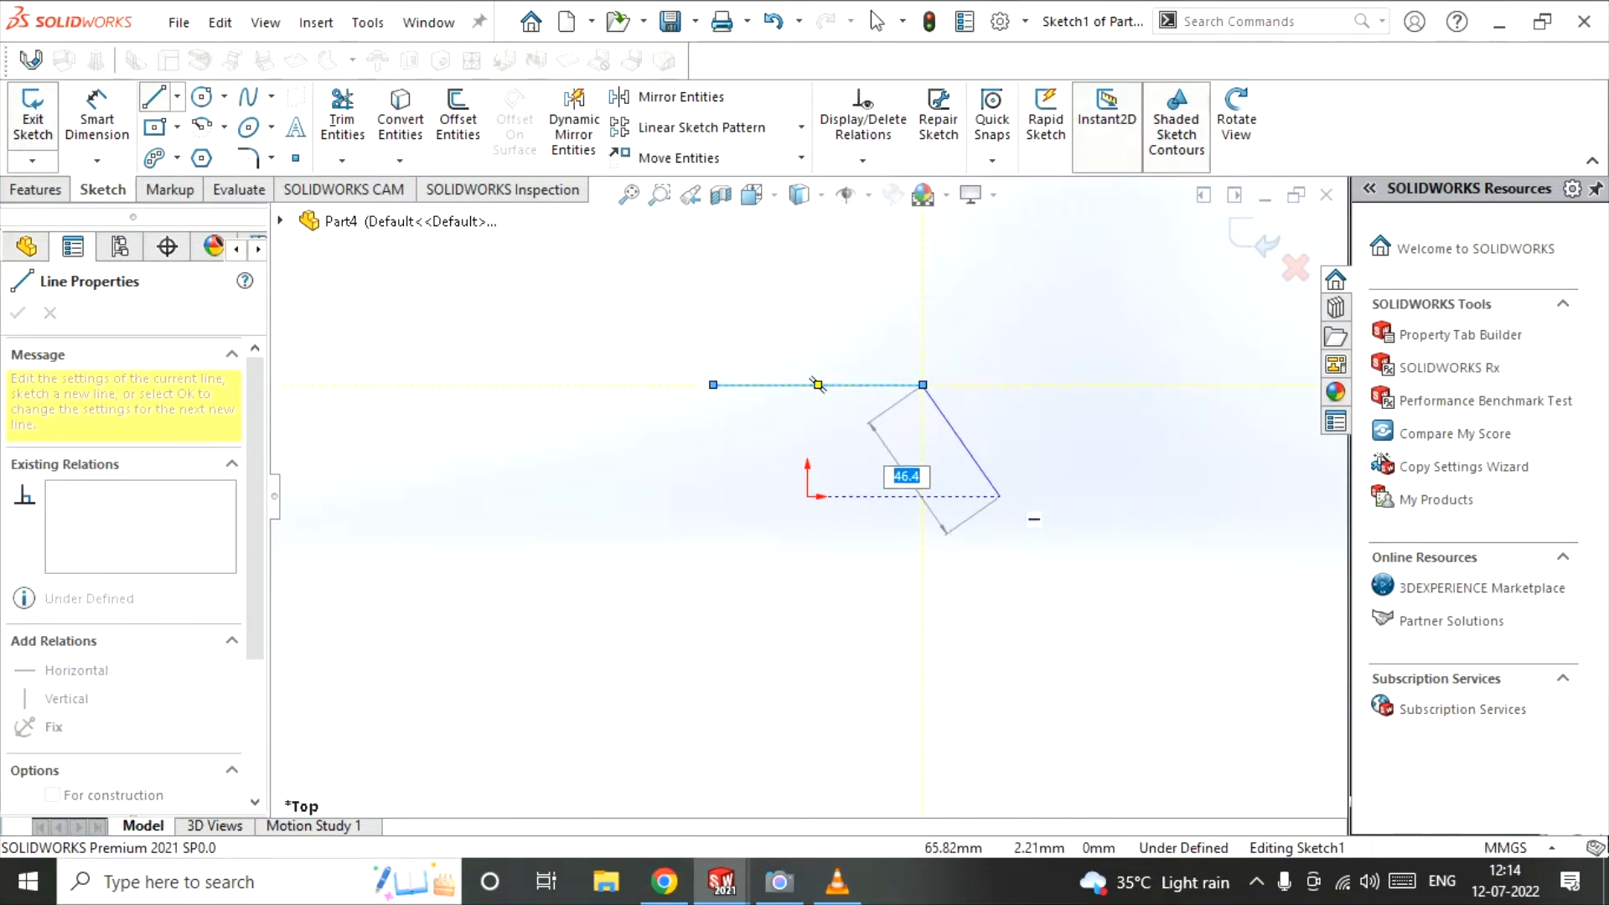
{"action": "left_click", "coordinate": [1007, 496]}
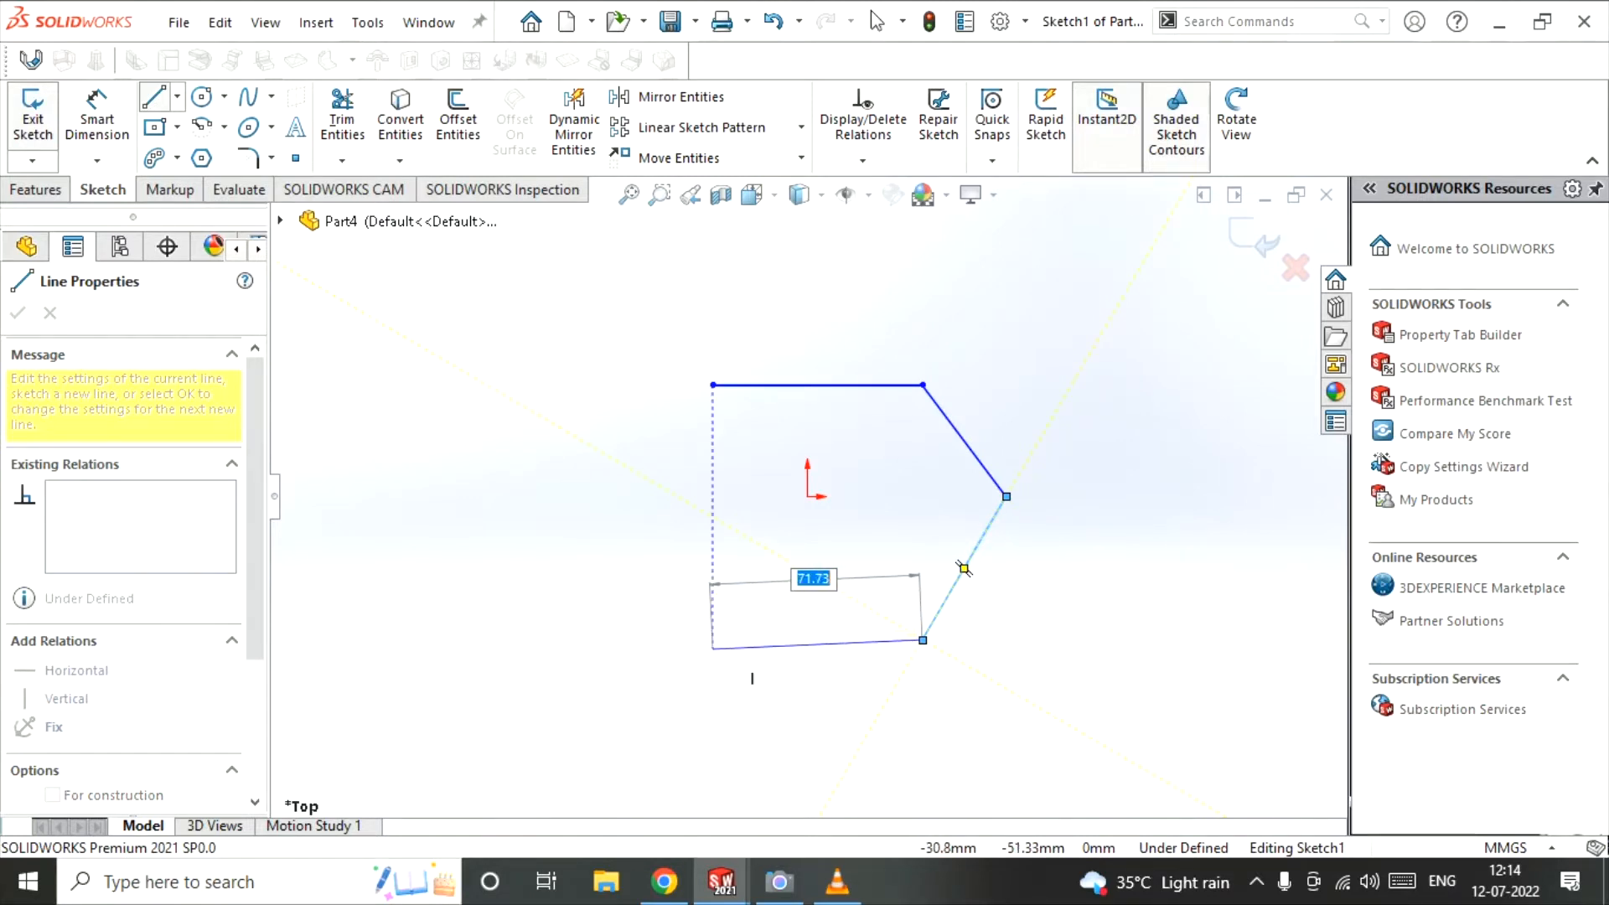
{"action": "left_click", "coordinate": [712, 640]}
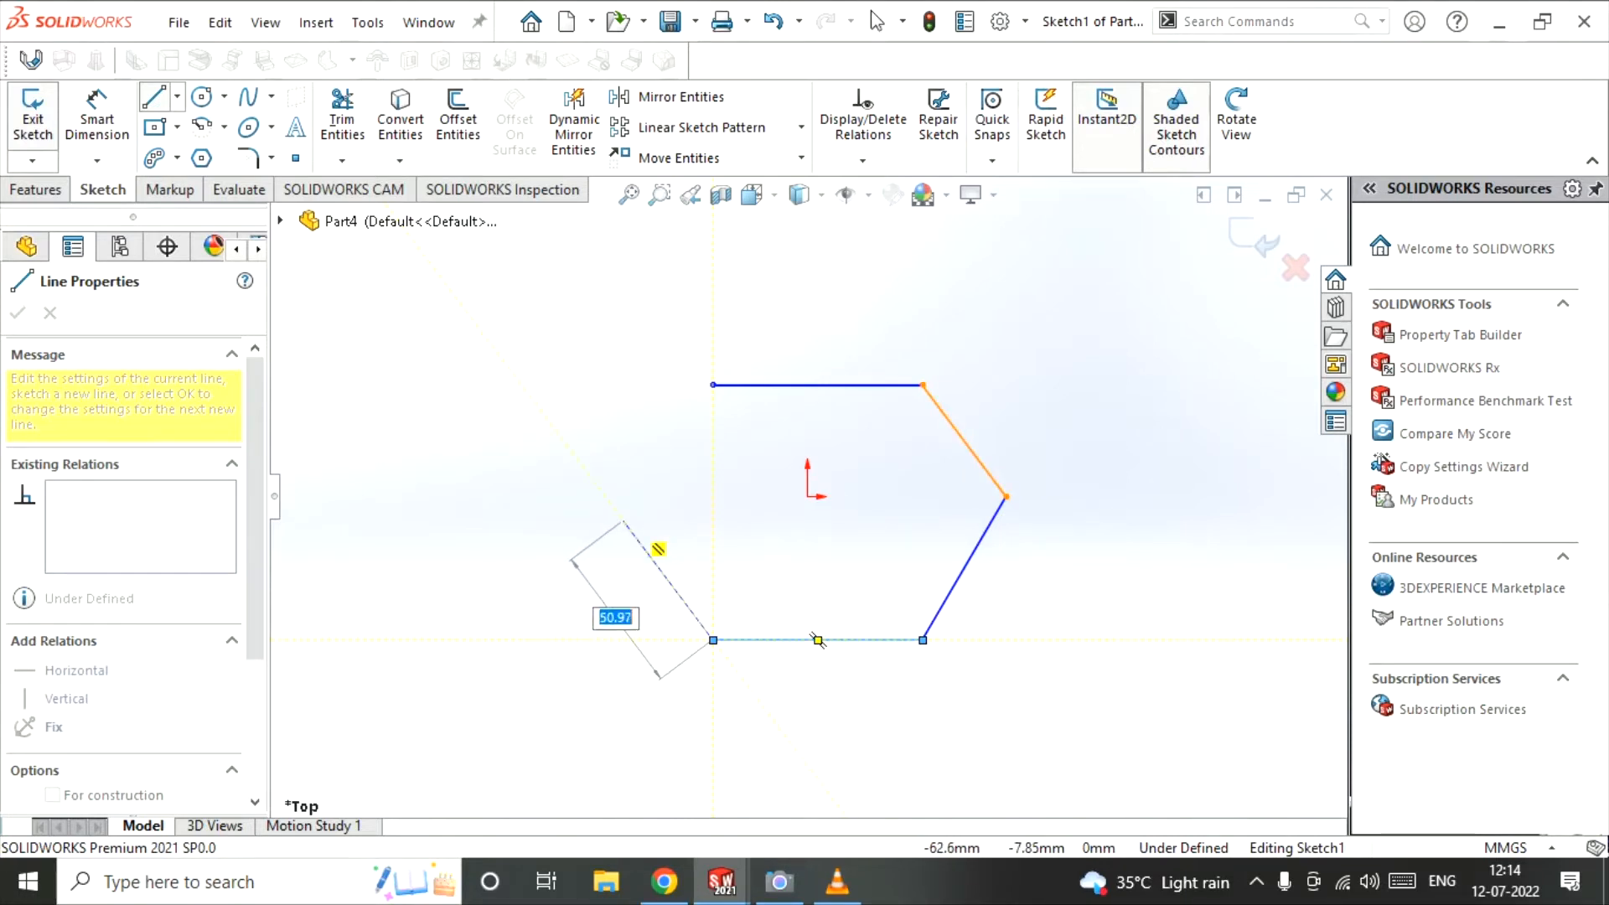
{"action": "left_click", "coordinate": [621, 520]}
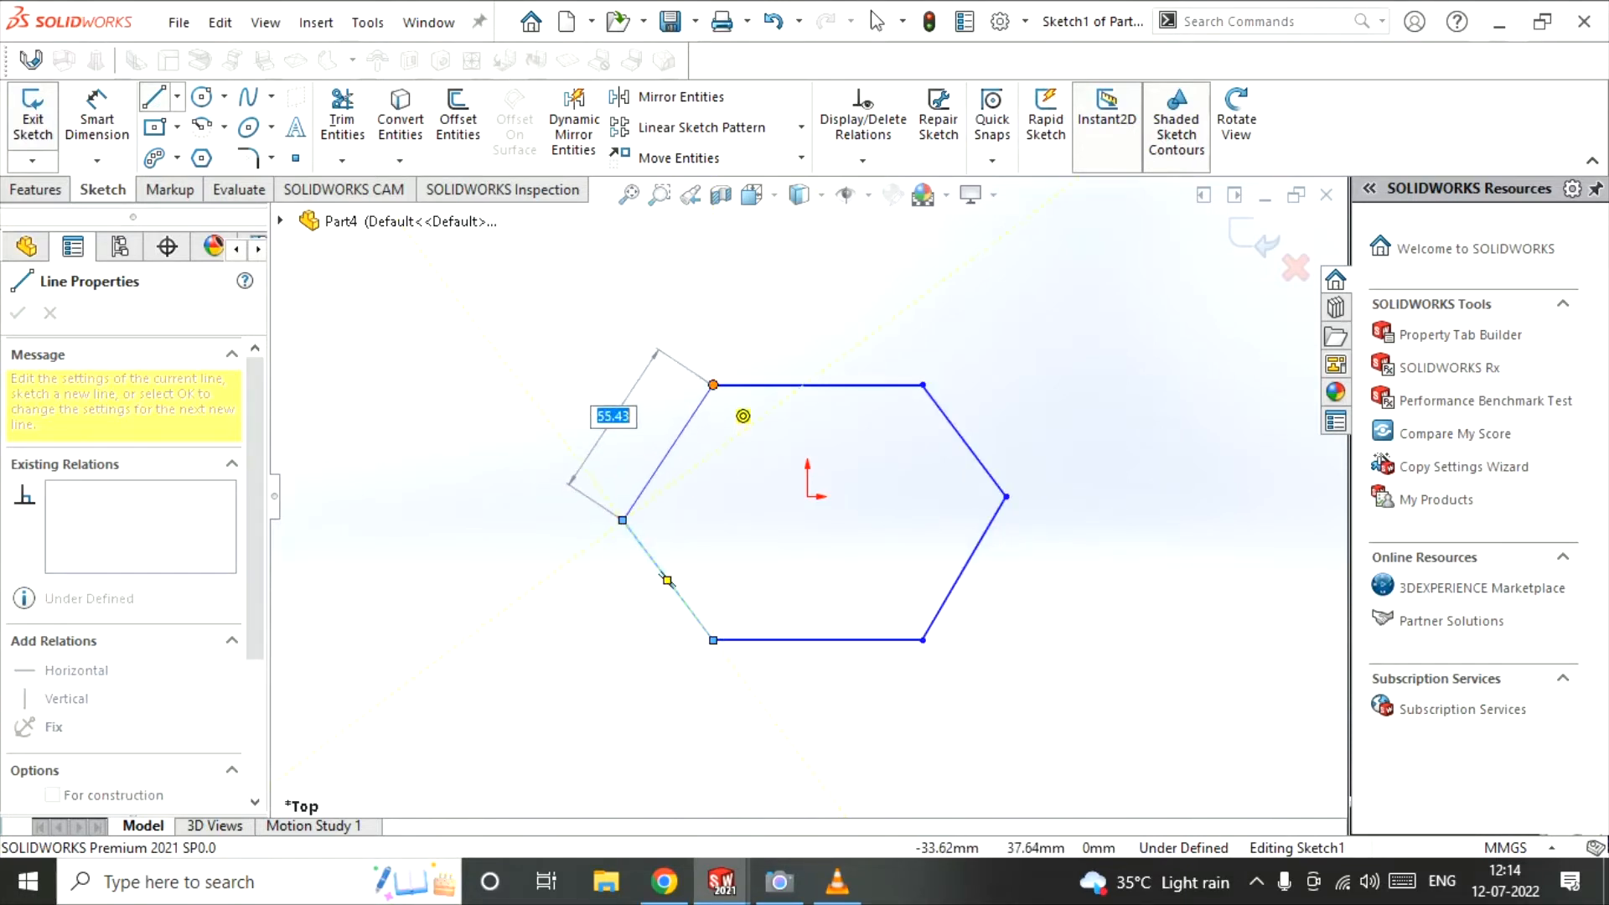
{"action": "left_click", "coordinate": [713, 384]}
{"action": "right_click", "coordinate": [657, 302]}
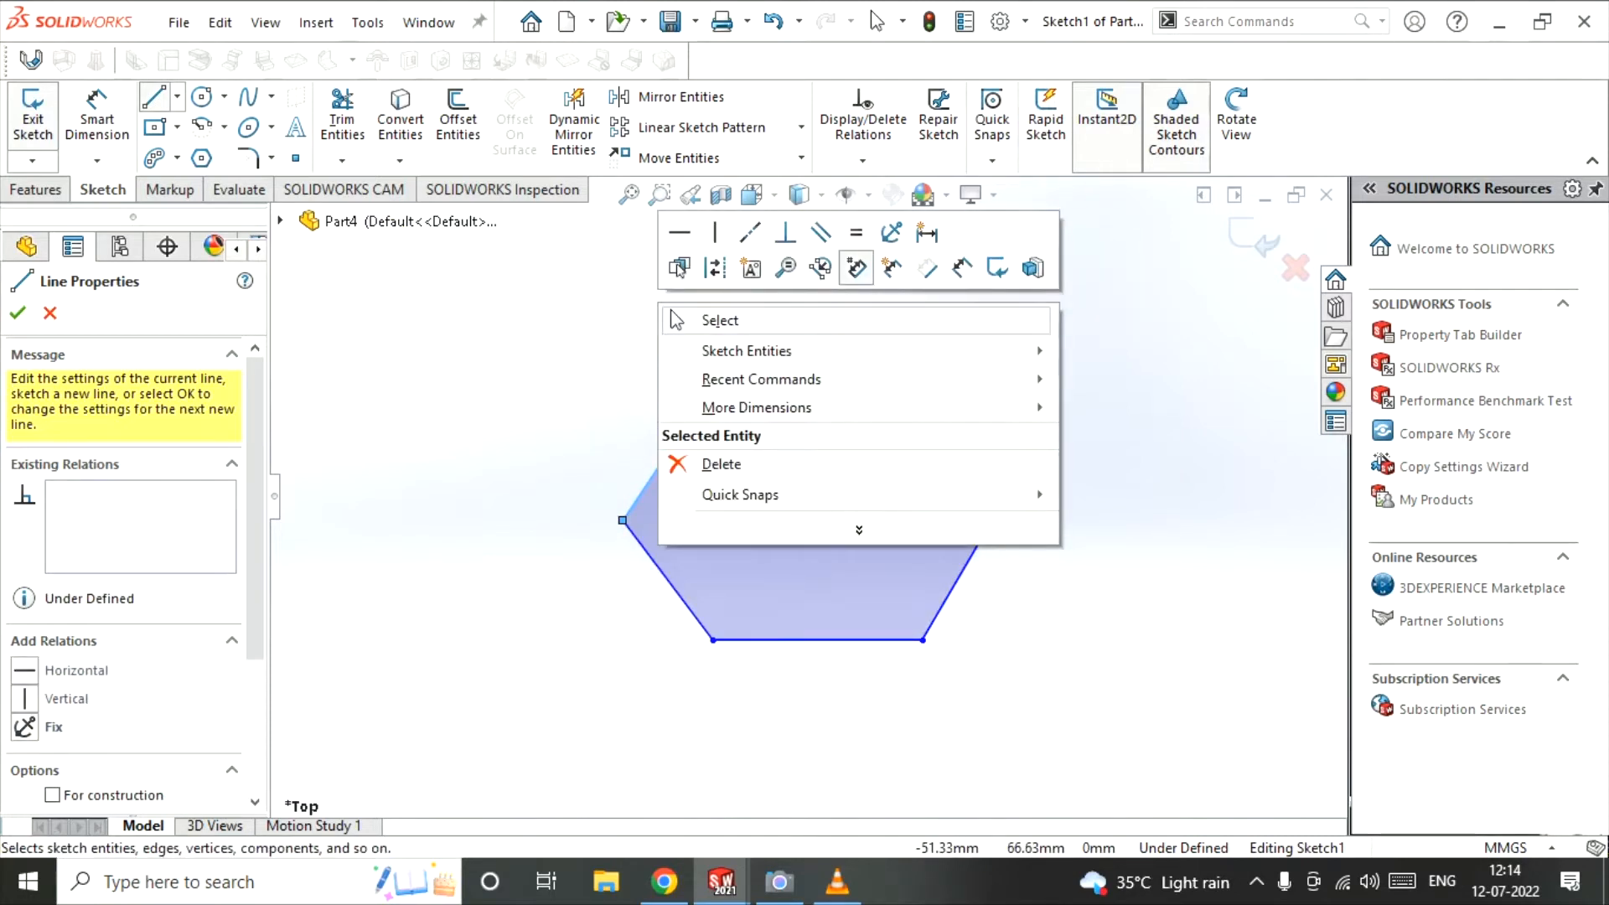
{"action": "left_click", "coordinate": [680, 316]}
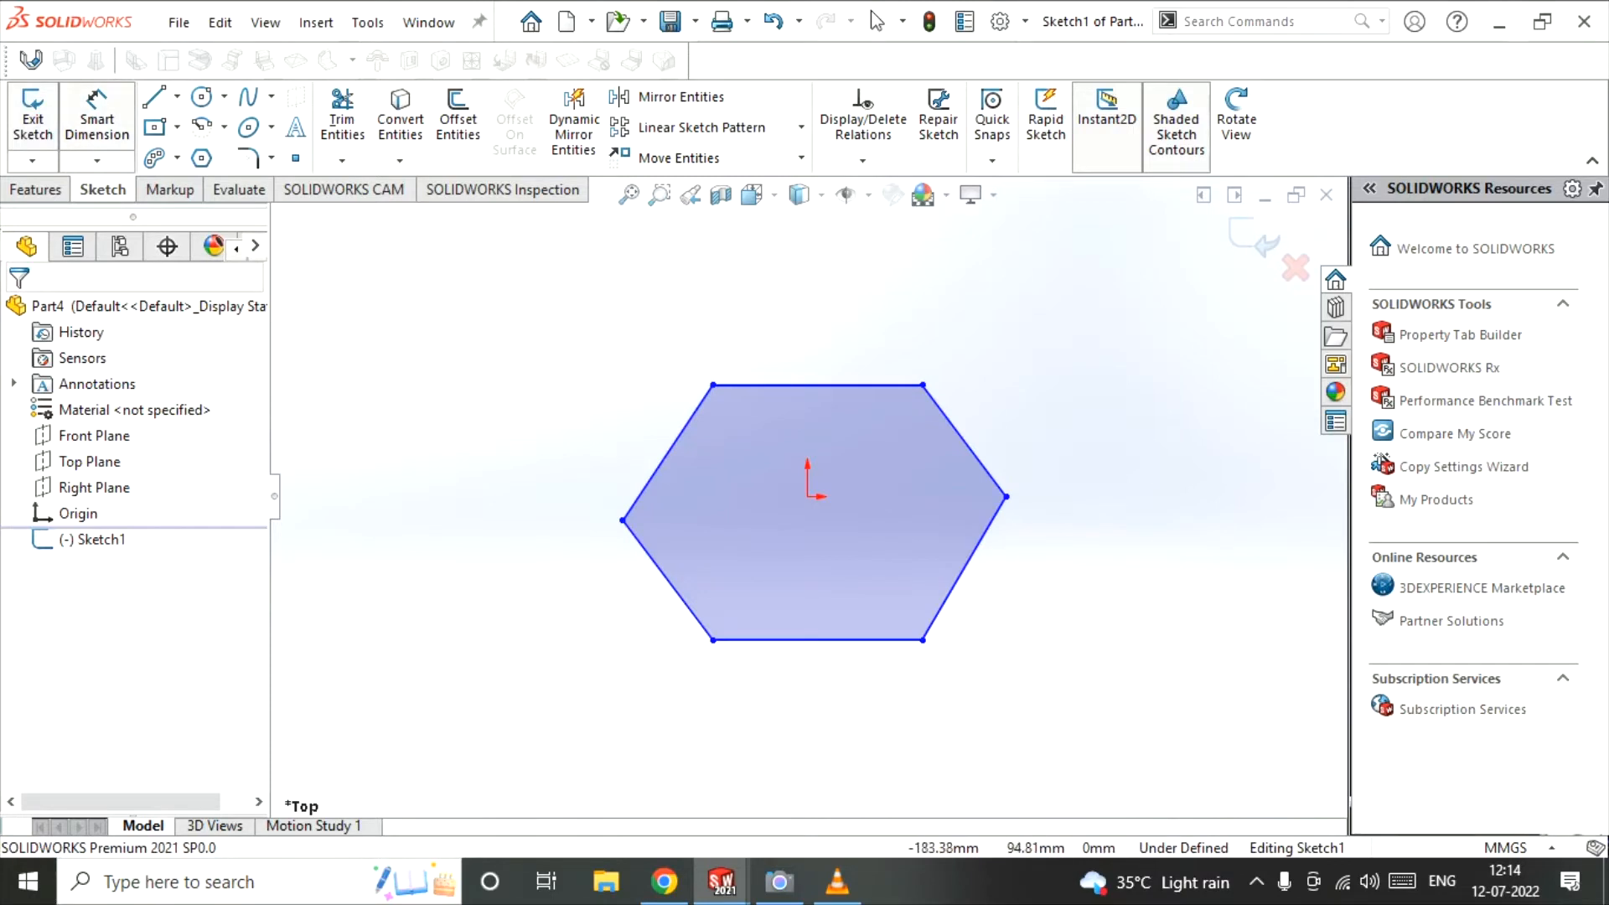
{"action": "key", "text": "Escape"}
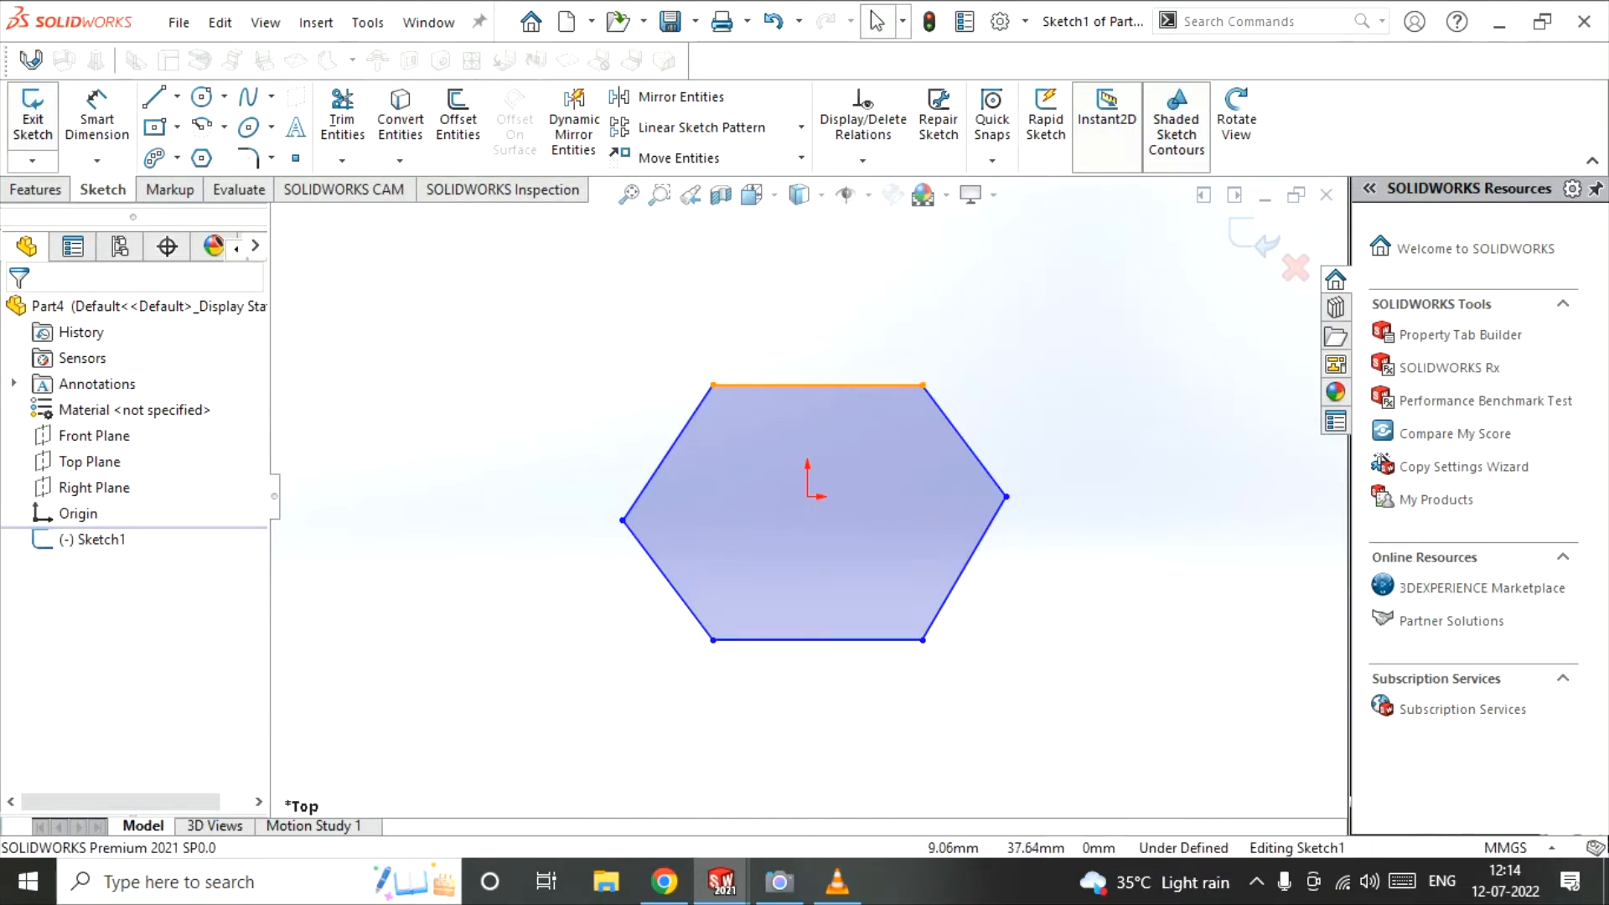
- Add Equal and Parallel relations between the hexagon's upper and lower horizontal sides
{"action": "left_click", "coordinate": [817, 385]}
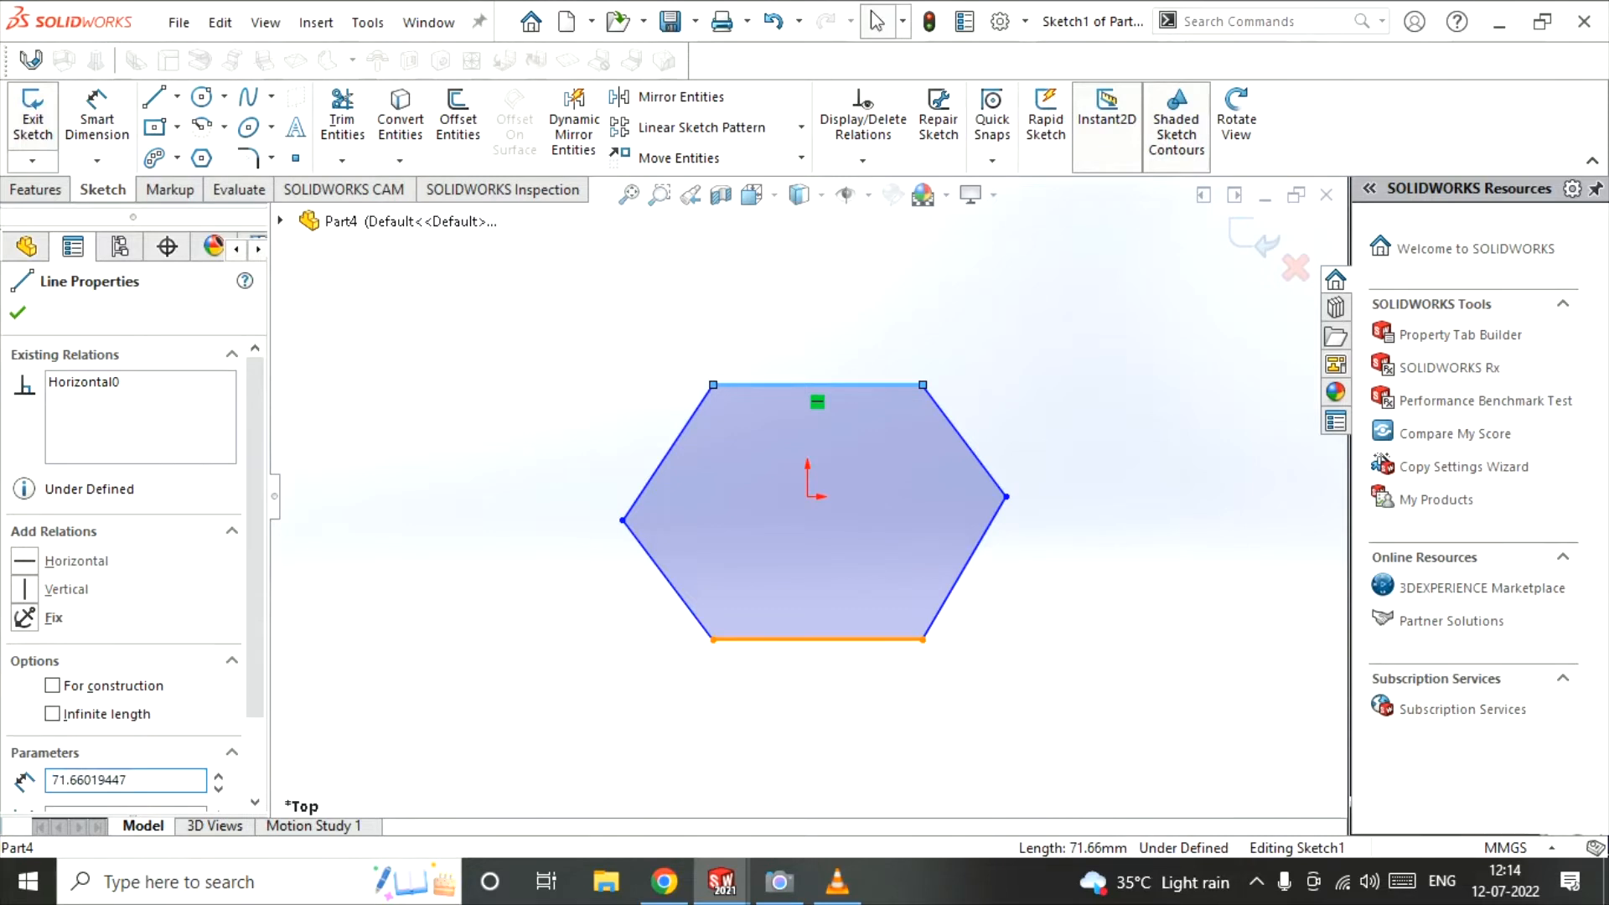
{"action": "left_click", "coordinate": [818, 639], "text": "ctrl"}
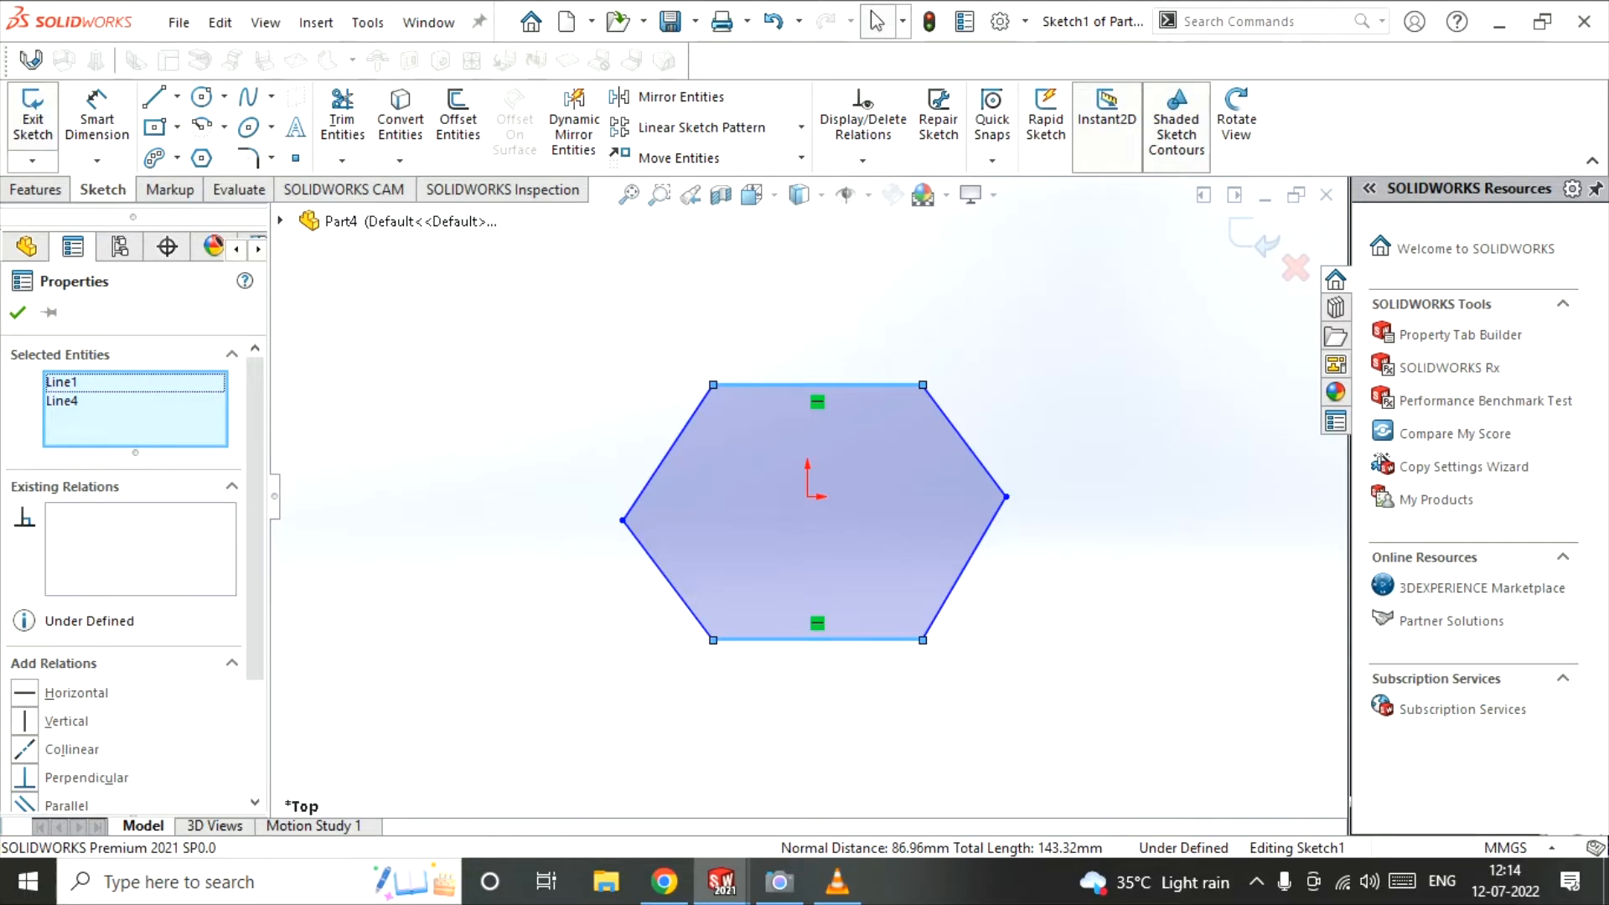
{"action": "scroll", "coordinate": [126, 570], "scroll_direction": "down", "scroll_amount": 3}
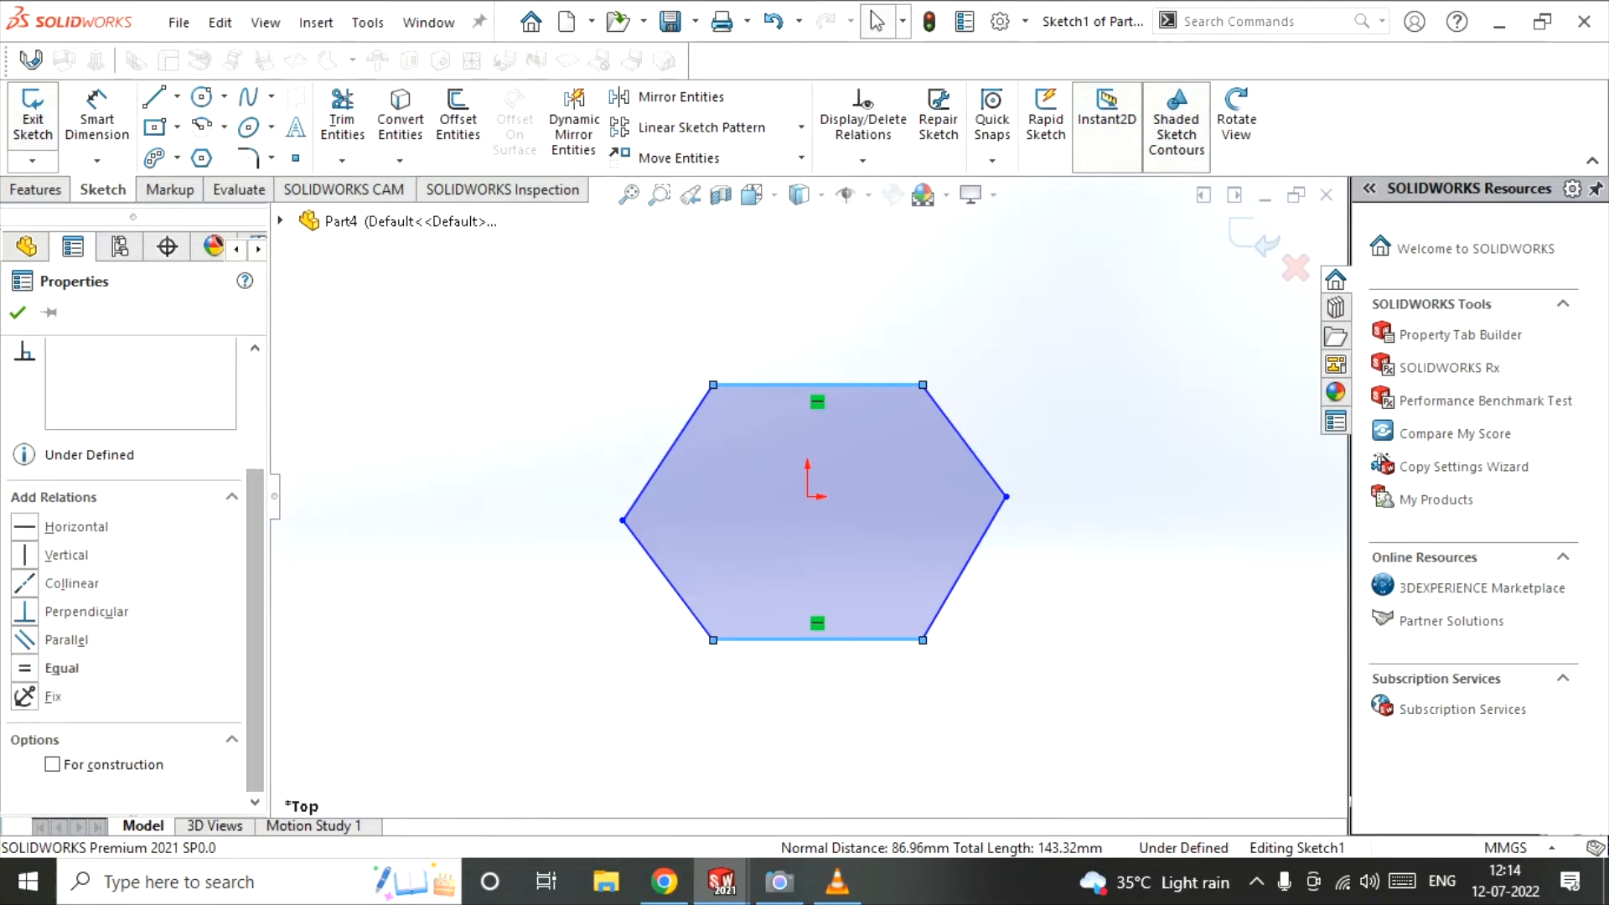
{"action": "left_click", "coordinate": [24, 667]}
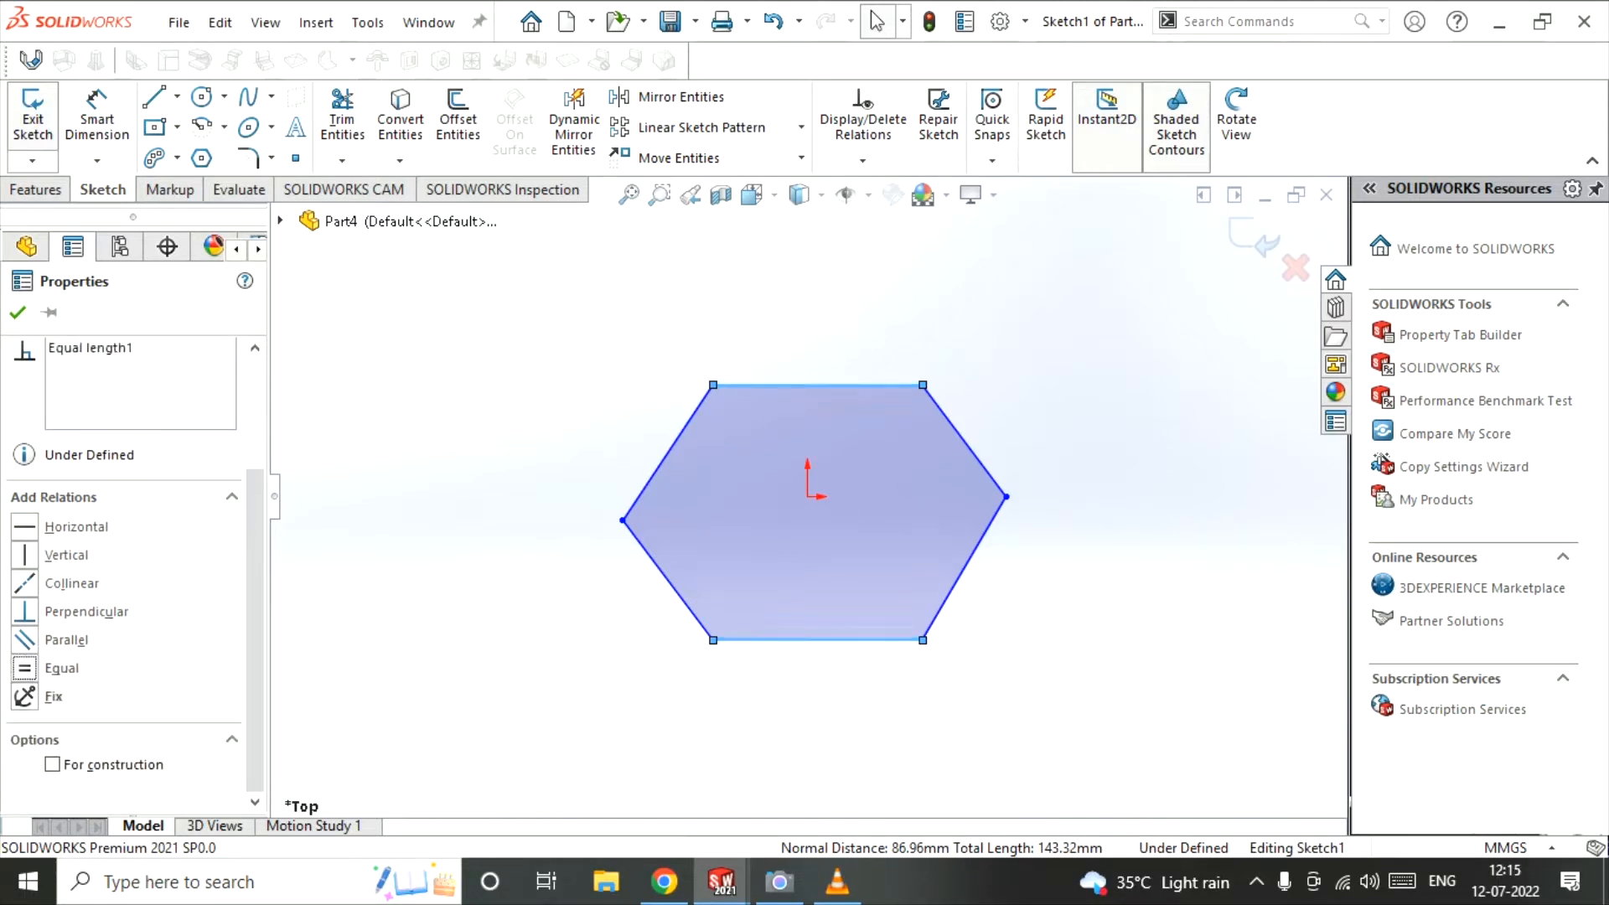
{"action": "left_click", "coordinate": [24, 639]}
{"action": "left_click", "coordinate": [18, 312]}
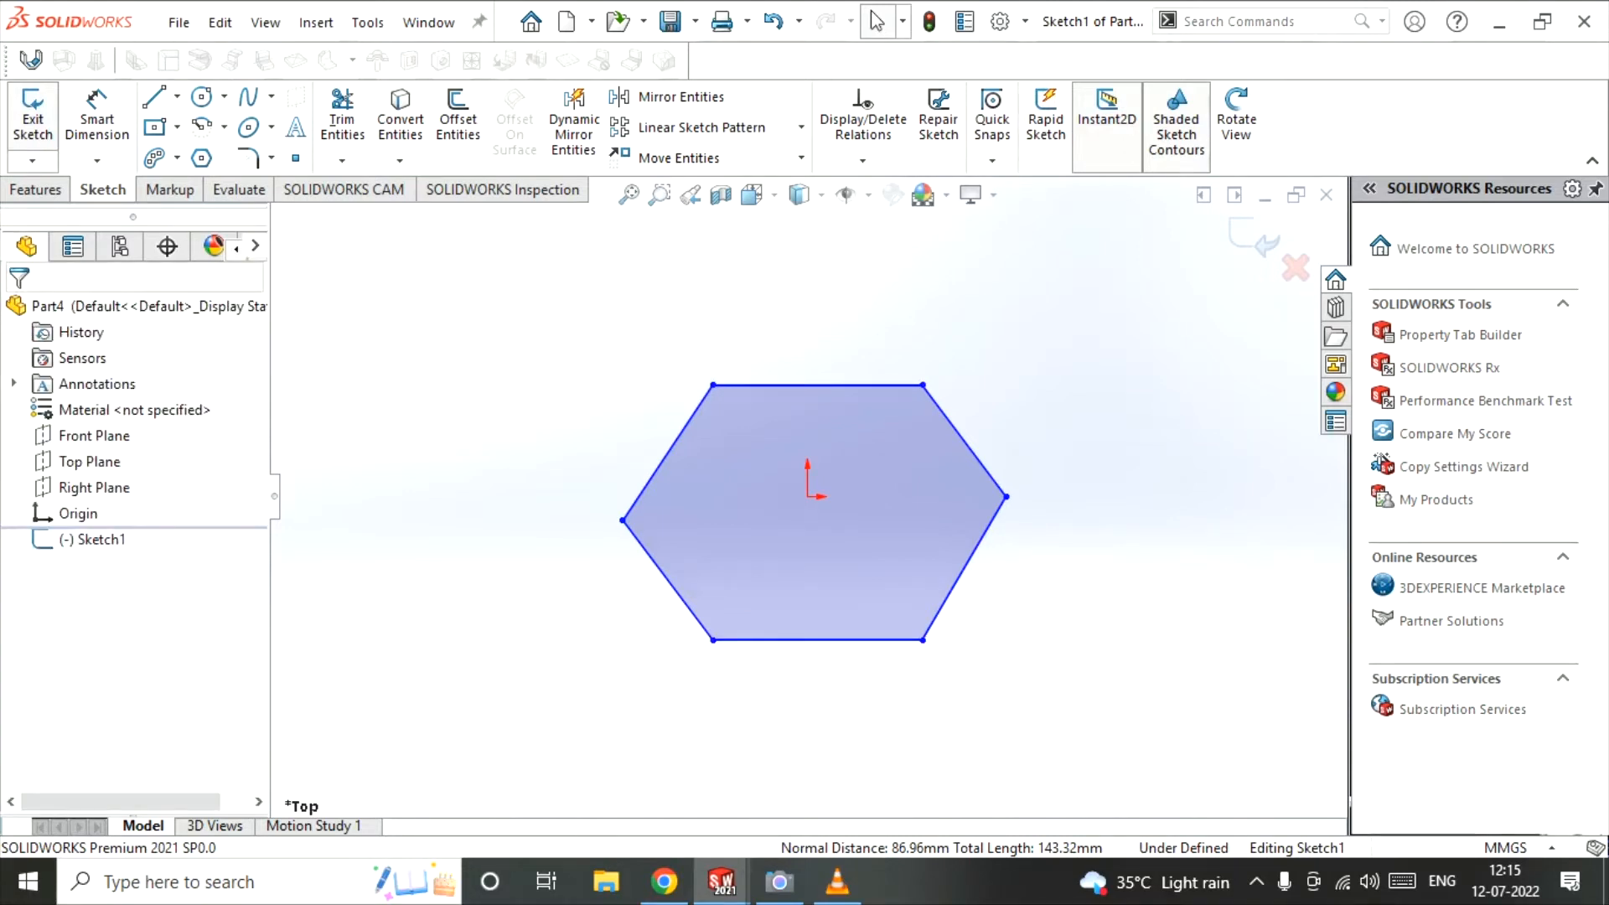
- Make the hexagon's upper-right and lower-left sides parallel and equal in length
{"action": "left_click", "coordinate": [965, 441]}
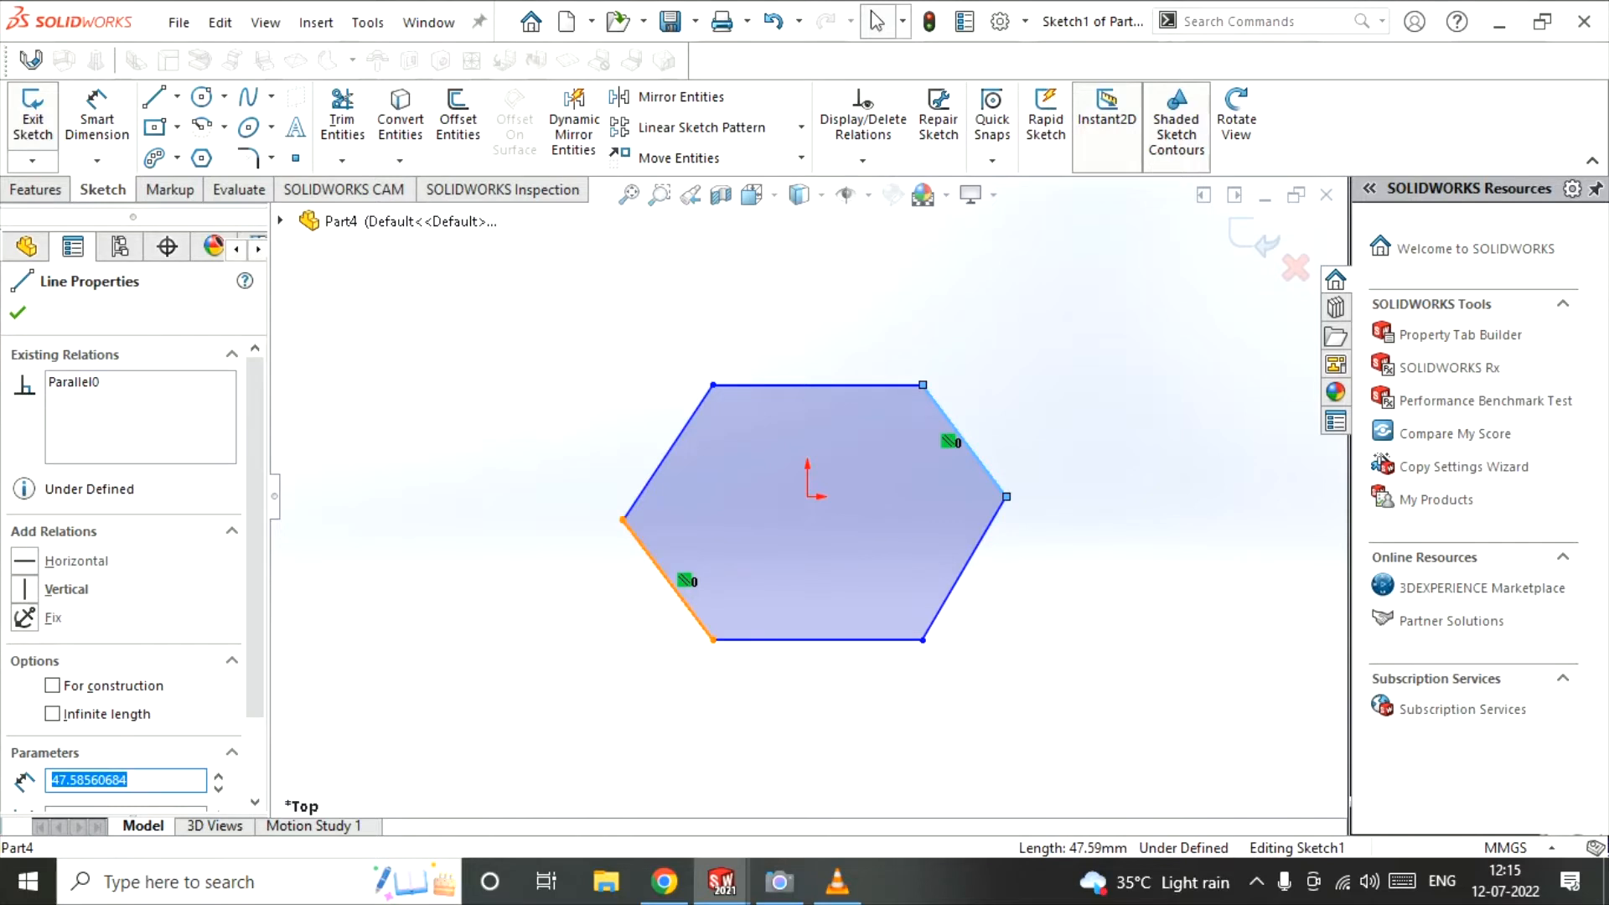
{"action": "left_click", "coordinate": [666, 578], "text": "ctrl"}
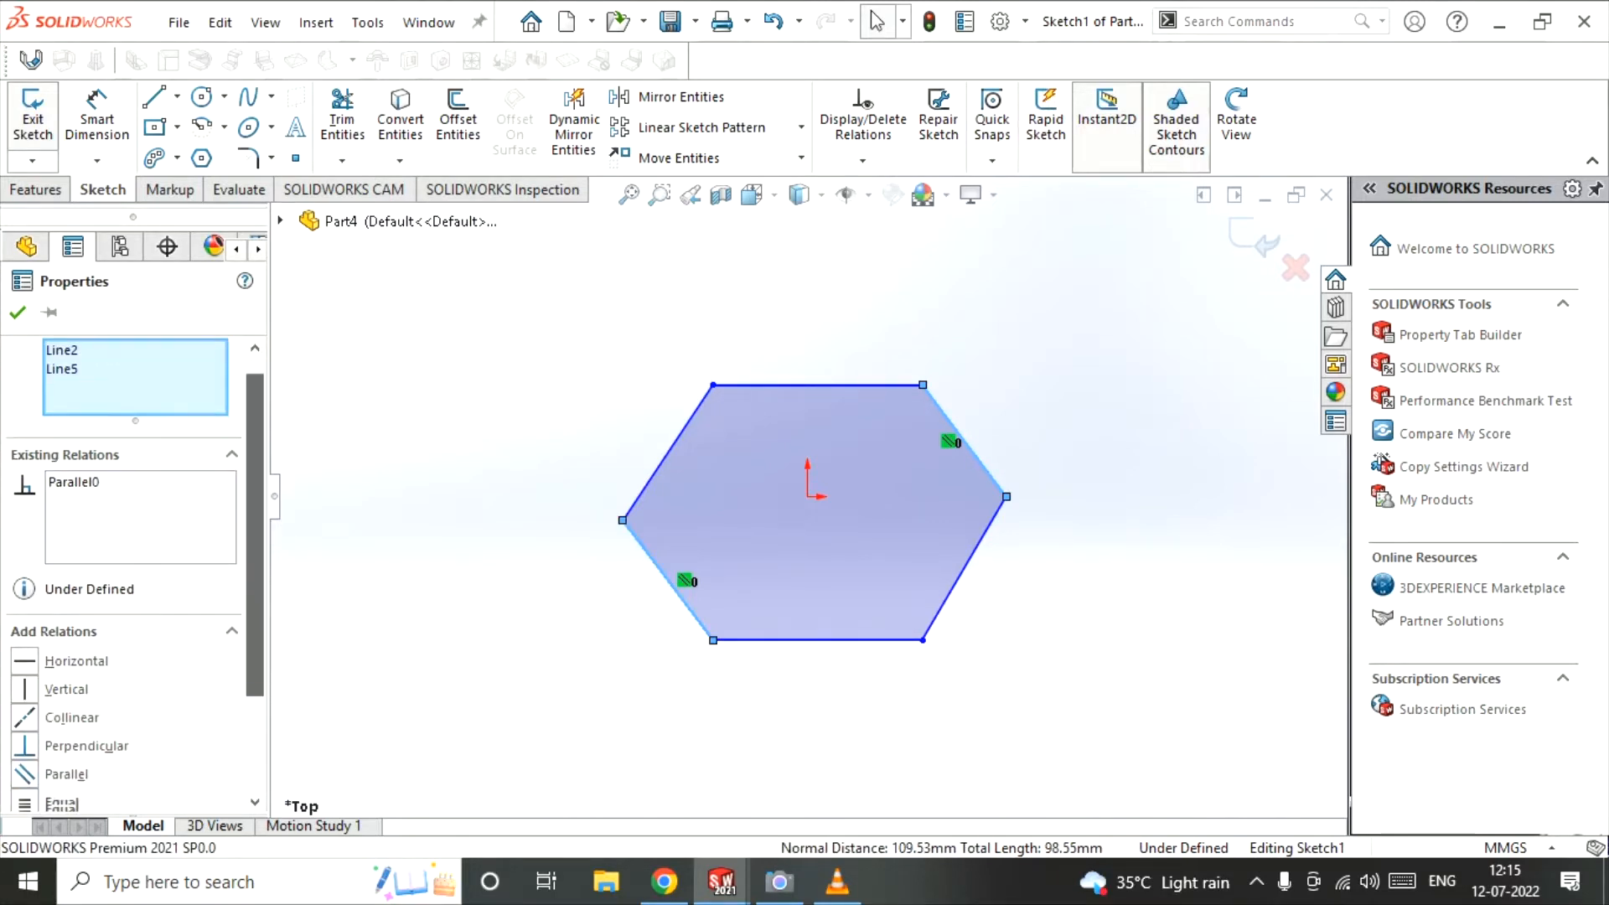
{"action": "scroll", "coordinate": [126, 570], "scroll_direction": "down", "scroll_amount": 3}
{"action": "left_click", "coordinate": [25, 640]}
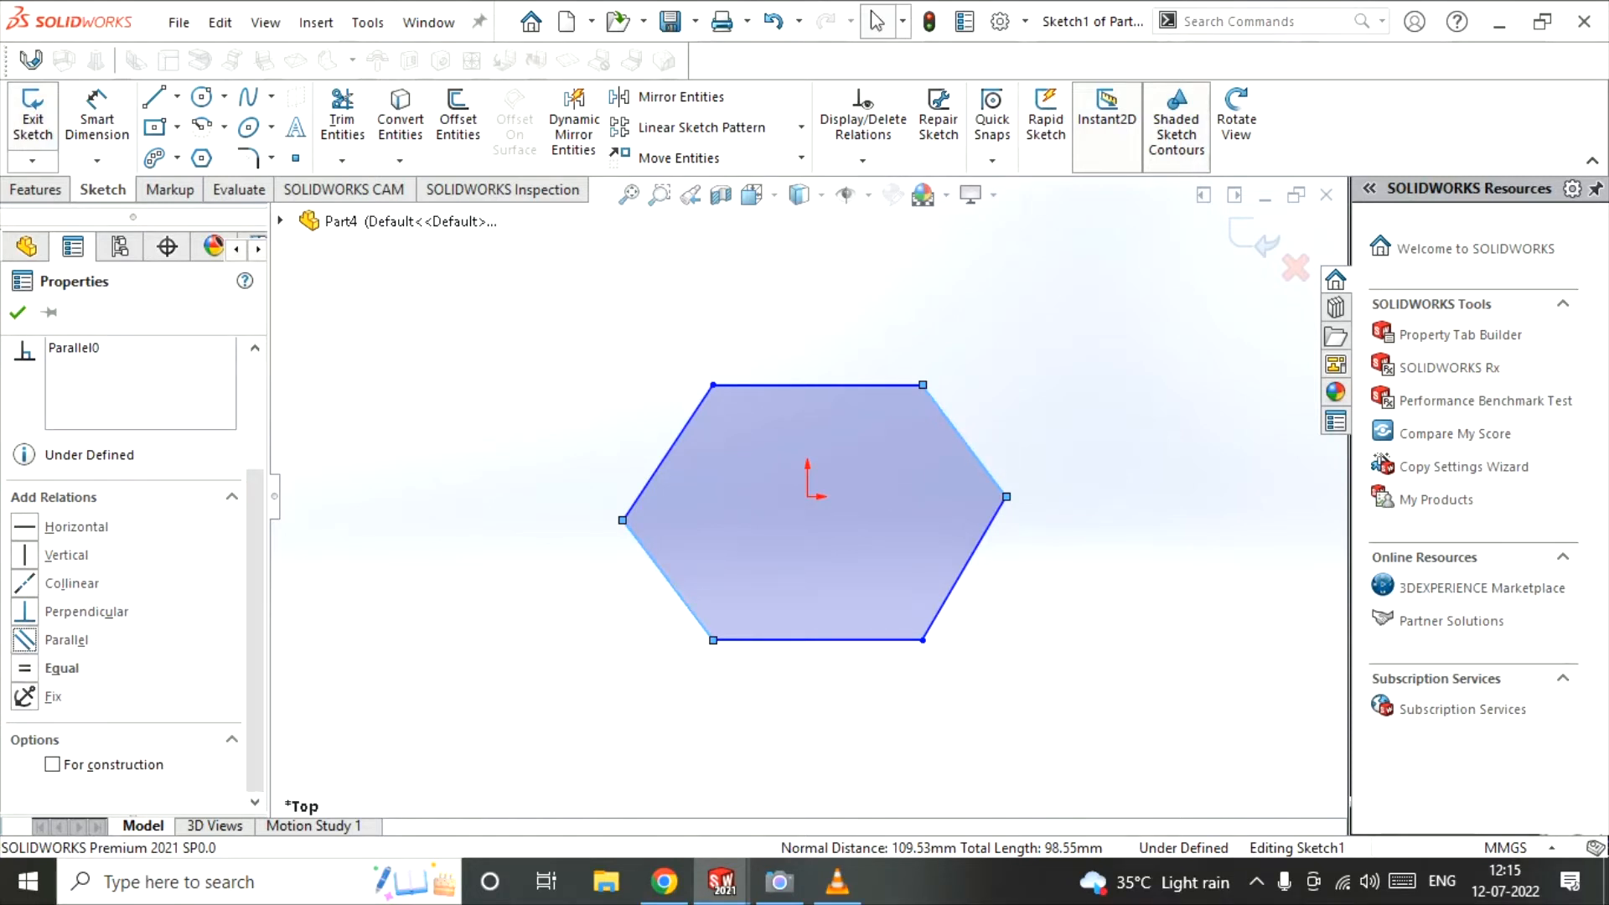
{"action": "left_click", "coordinate": [25, 668]}
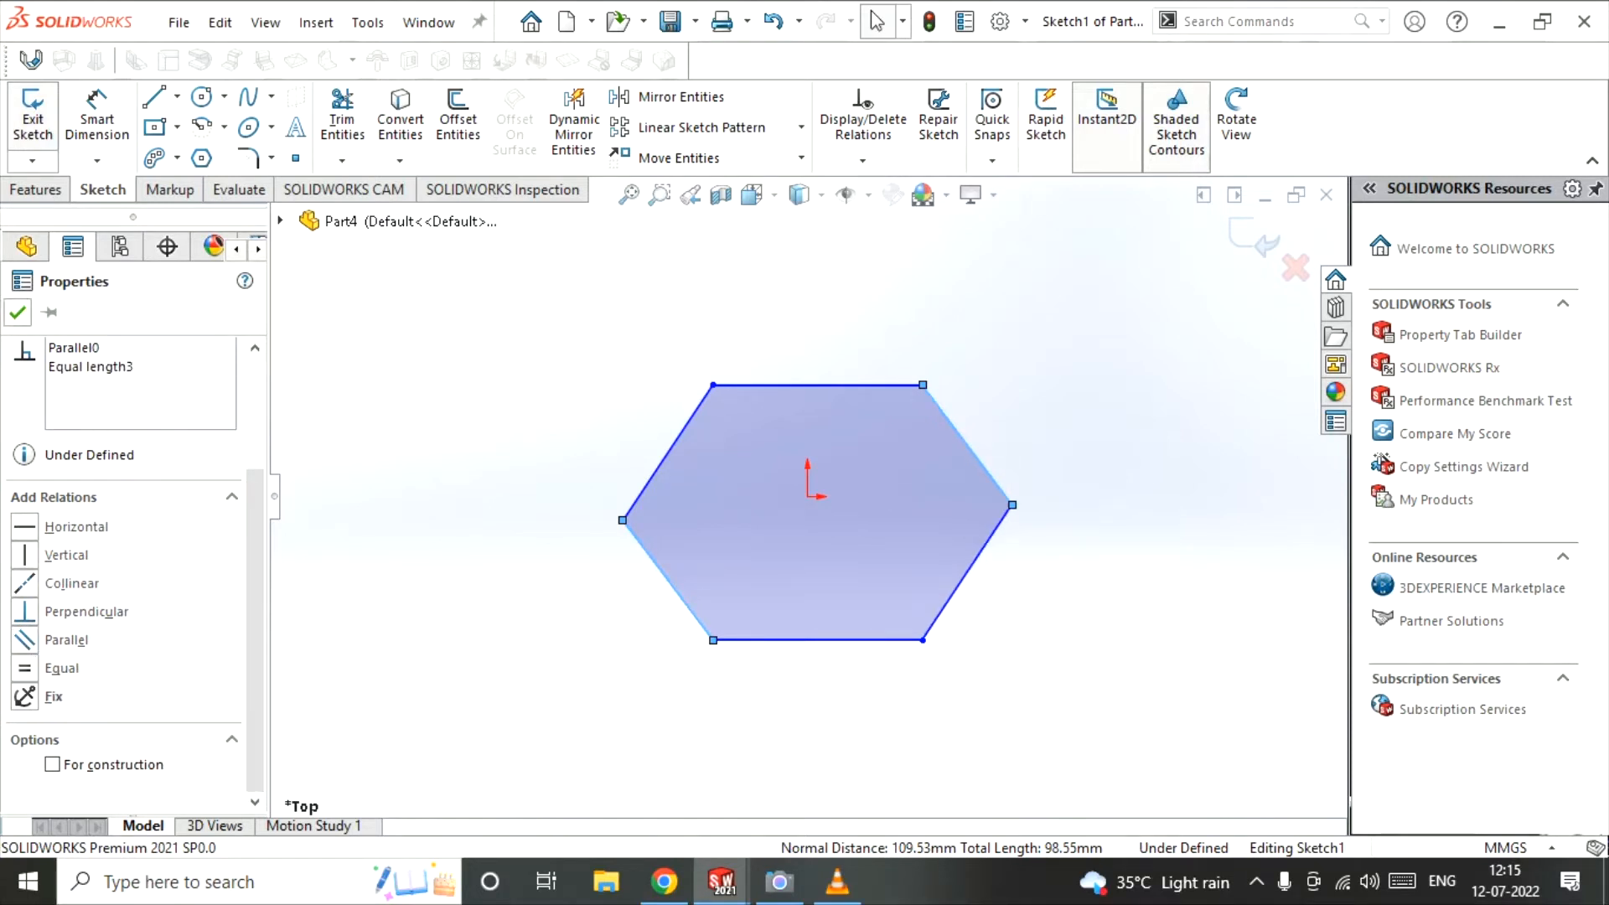
{"action": "left_click", "coordinate": [18, 312]}
- Make the hexagon's upper-left and lower-right sides parallel and equal in length
{"action": "left_click", "coordinate": [668, 452]}
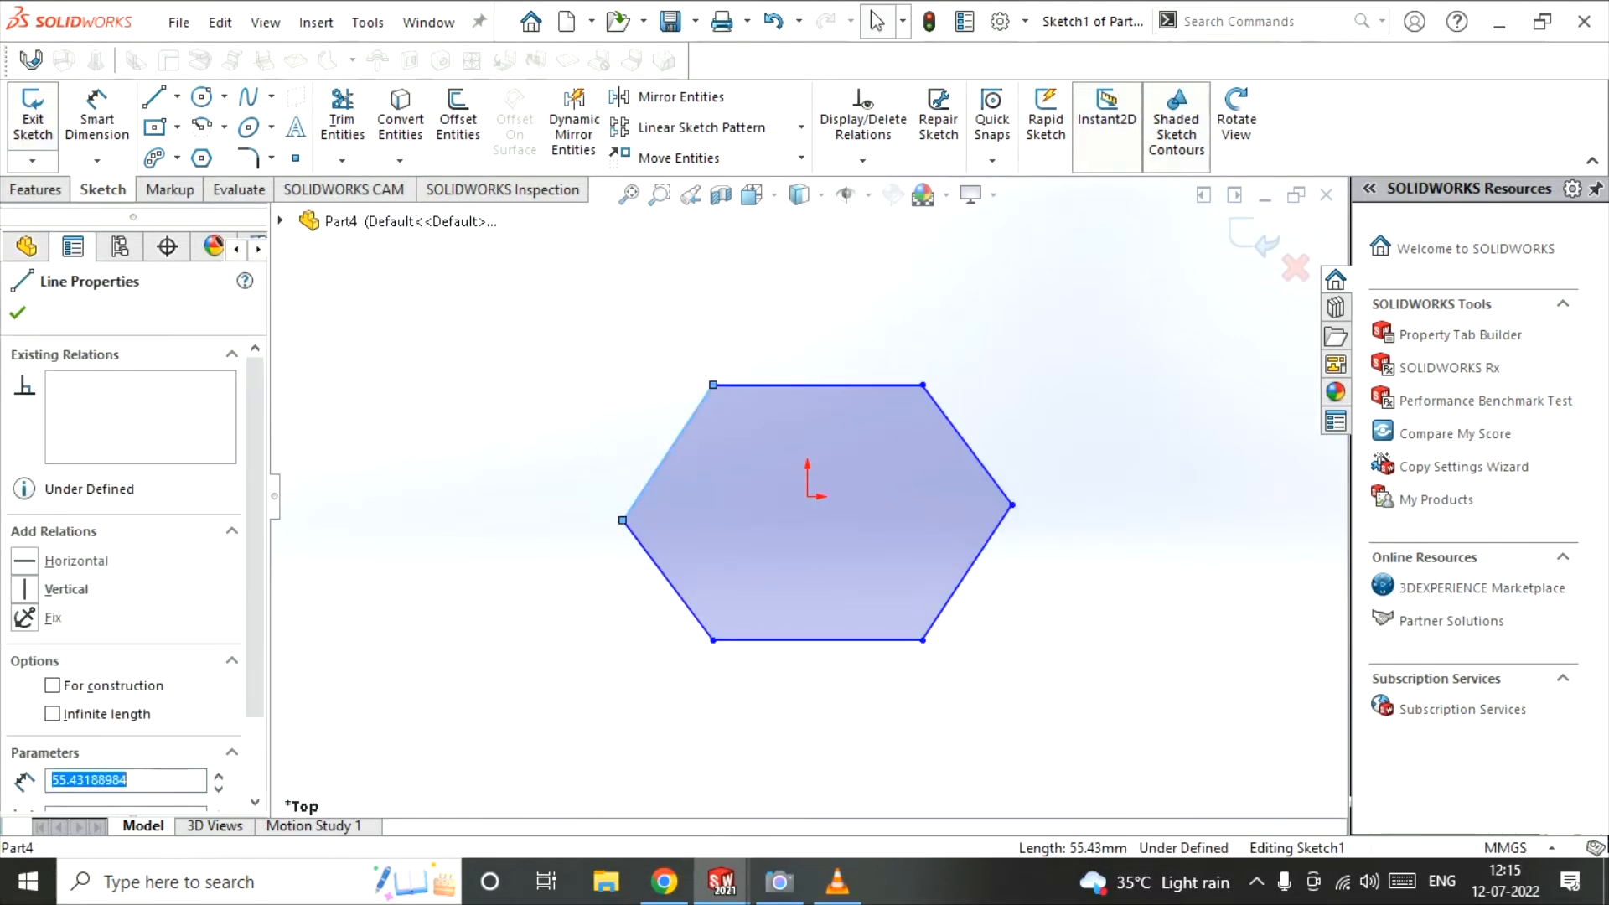
{"action": "left_click", "coordinate": [968, 572], "text": "ctrl"}
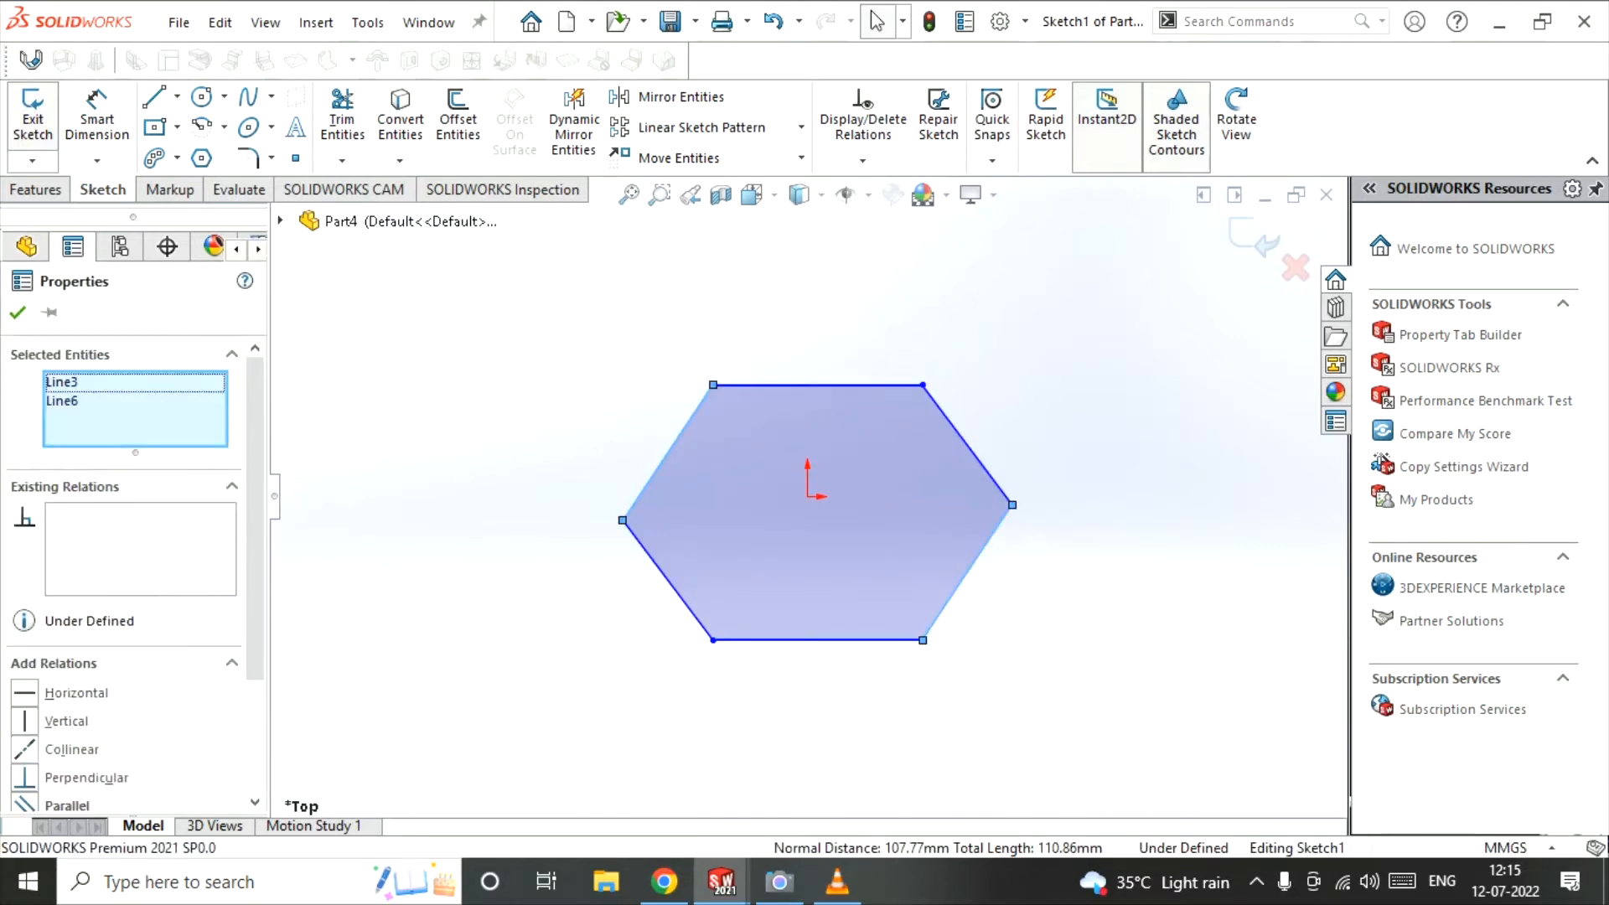
{"action": "scroll", "coordinate": [34, 733], "scroll_direction": "down", "scroll_amount": 1}
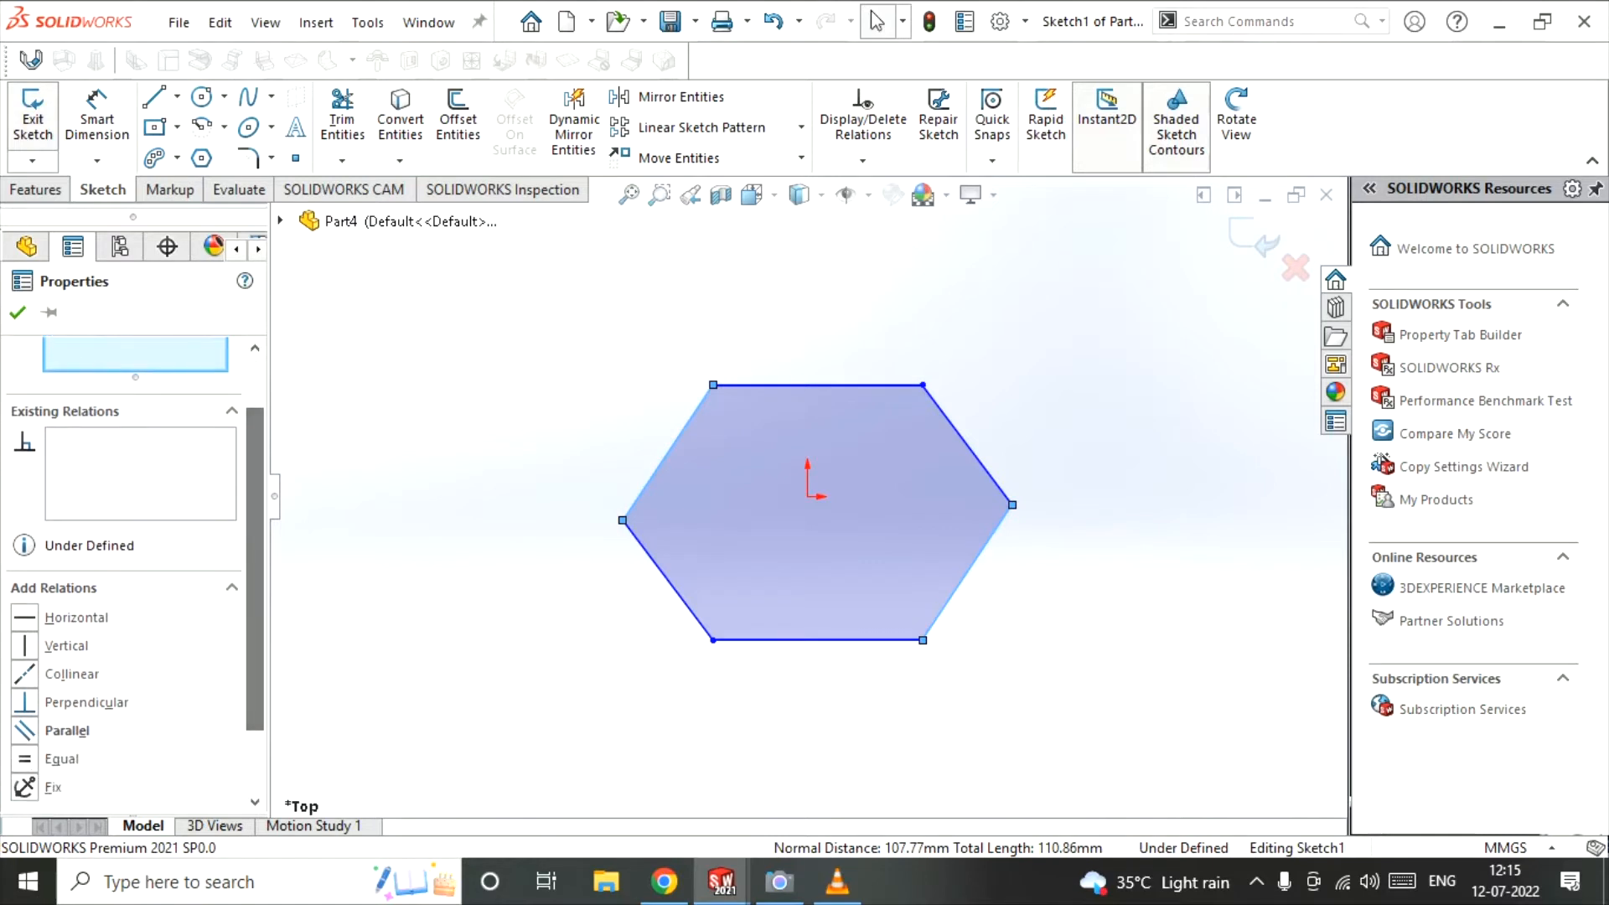
{"action": "left_click", "coordinate": [34, 730]}
{"action": "left_click", "coordinate": [24, 758]}
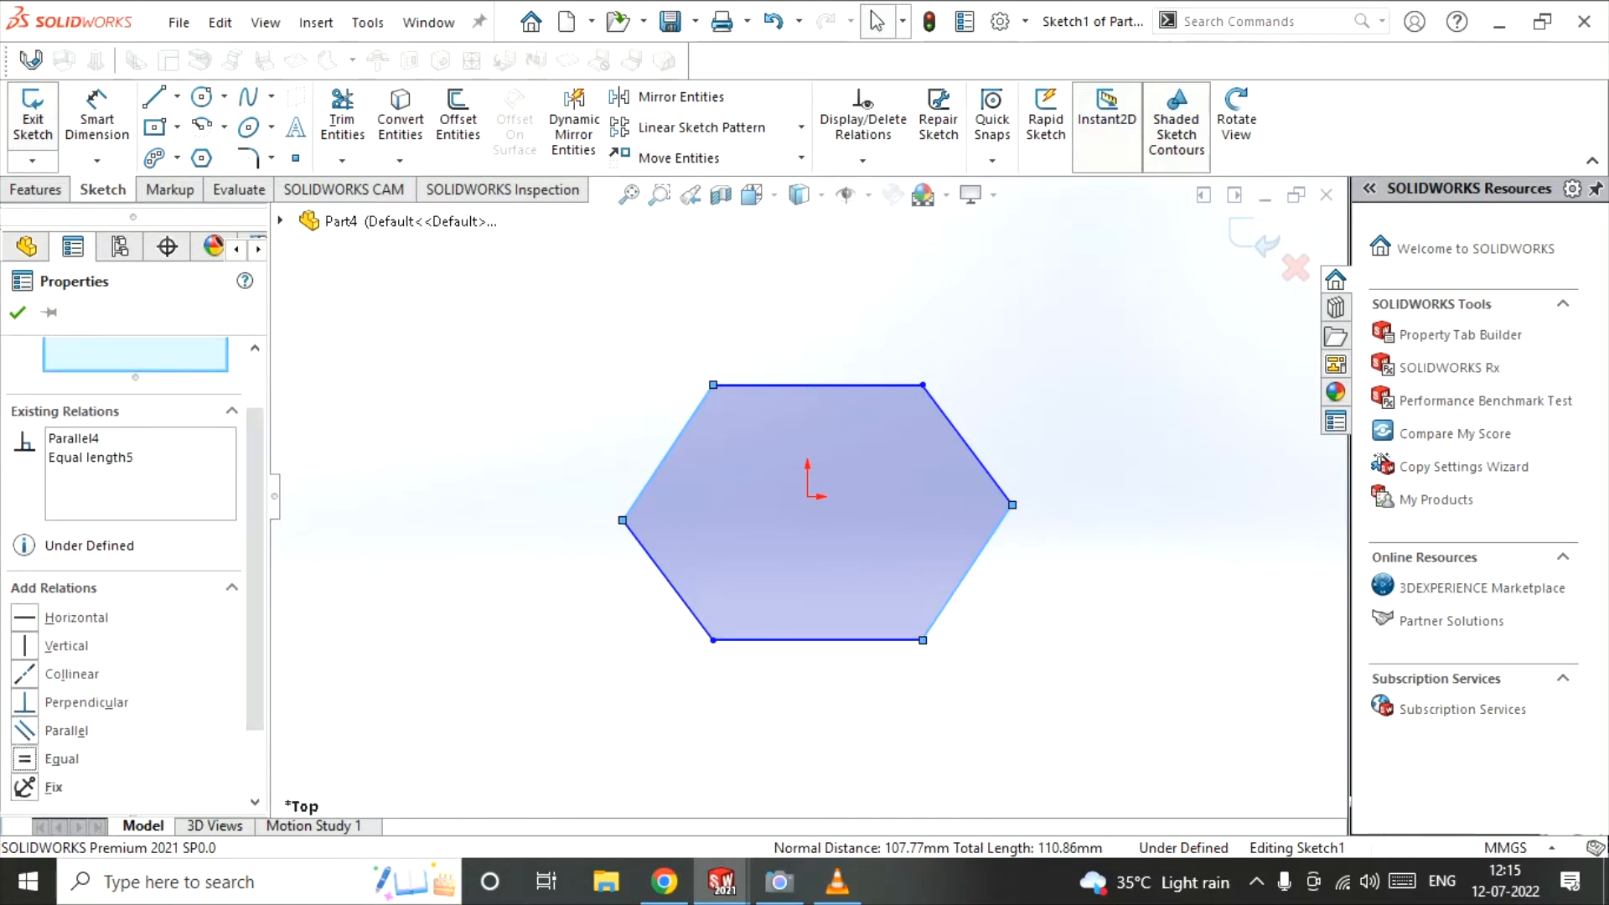
{"action": "left_click", "coordinate": [16, 311]}
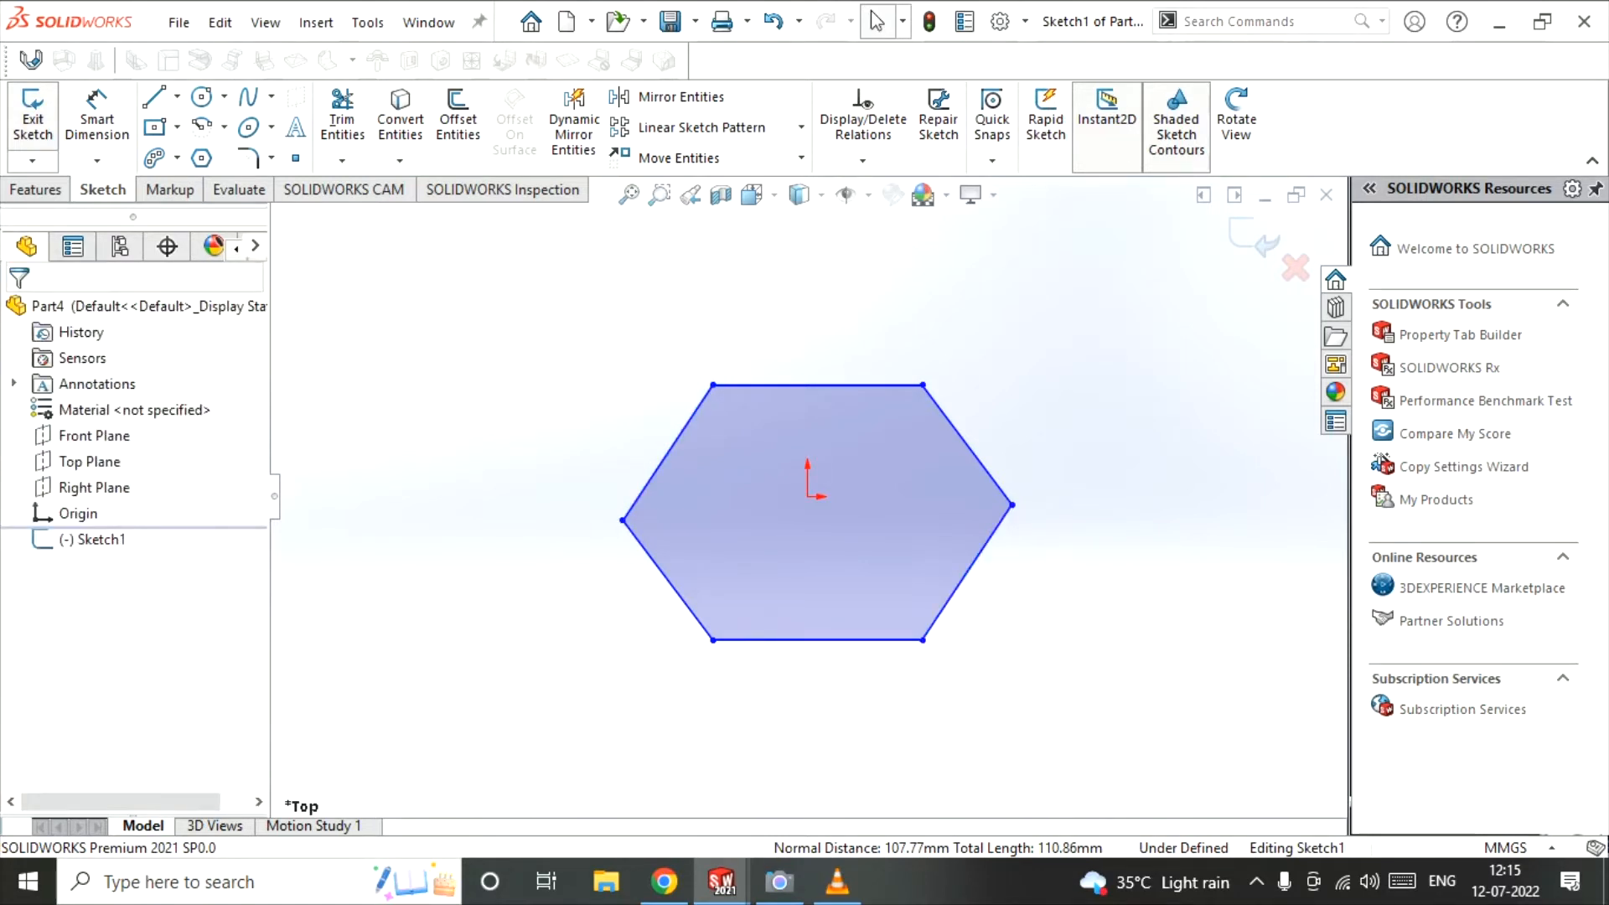
- Dimension the angle between the hexagon's upper-left side and its upper horizontal side at 120°
{"action": "left_click", "coordinate": [97, 118]}
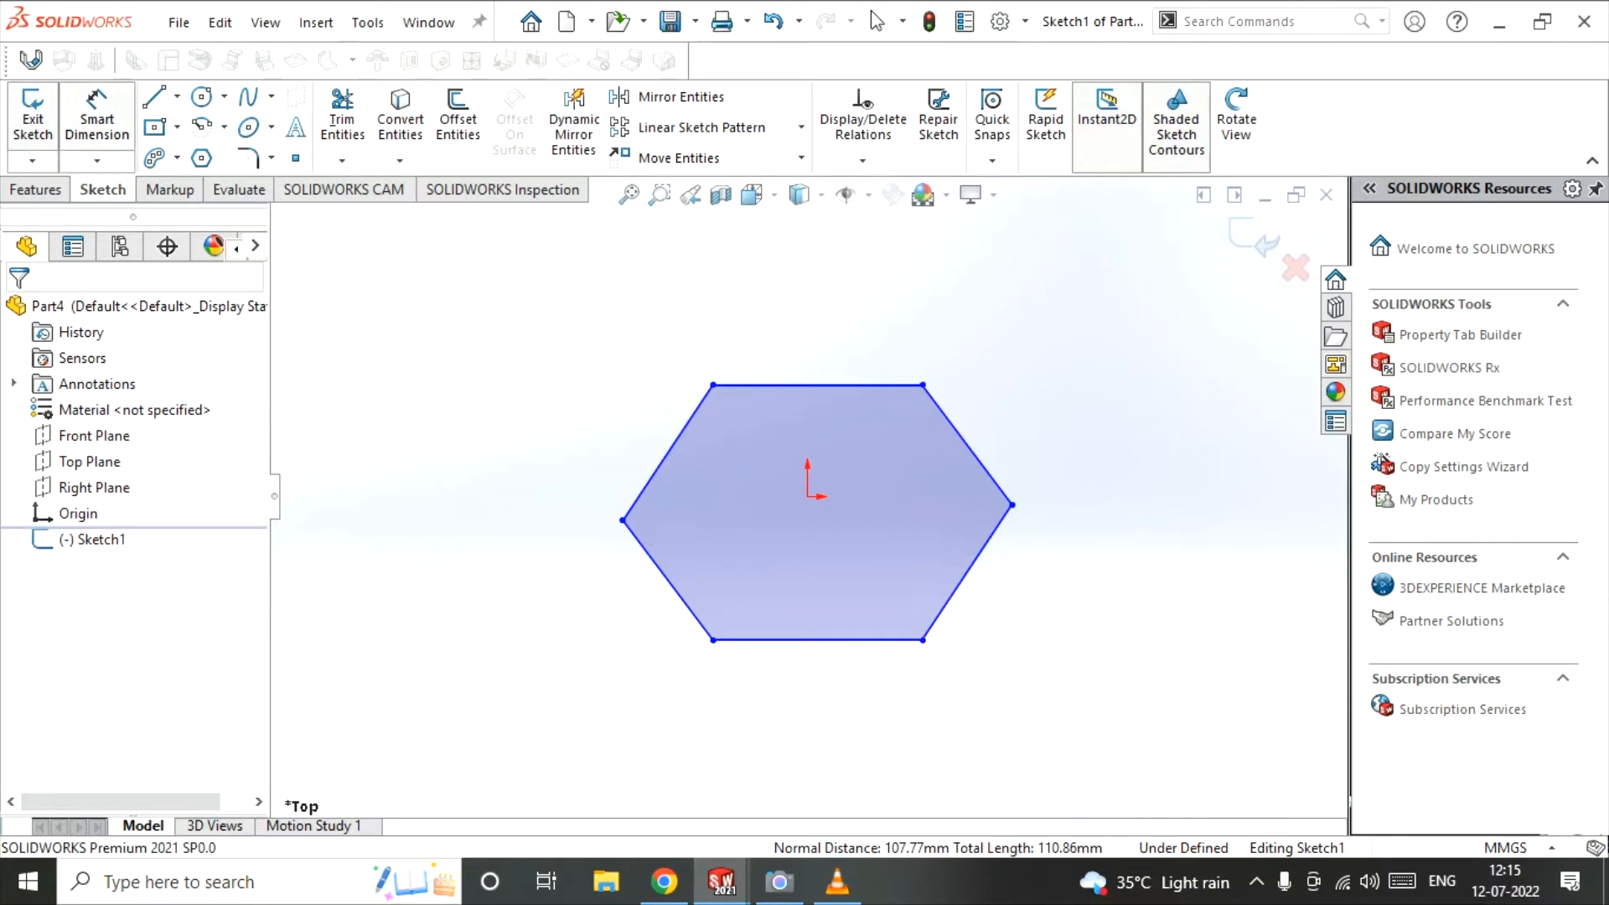
{"action": "left_click", "coordinate": [668, 453]}
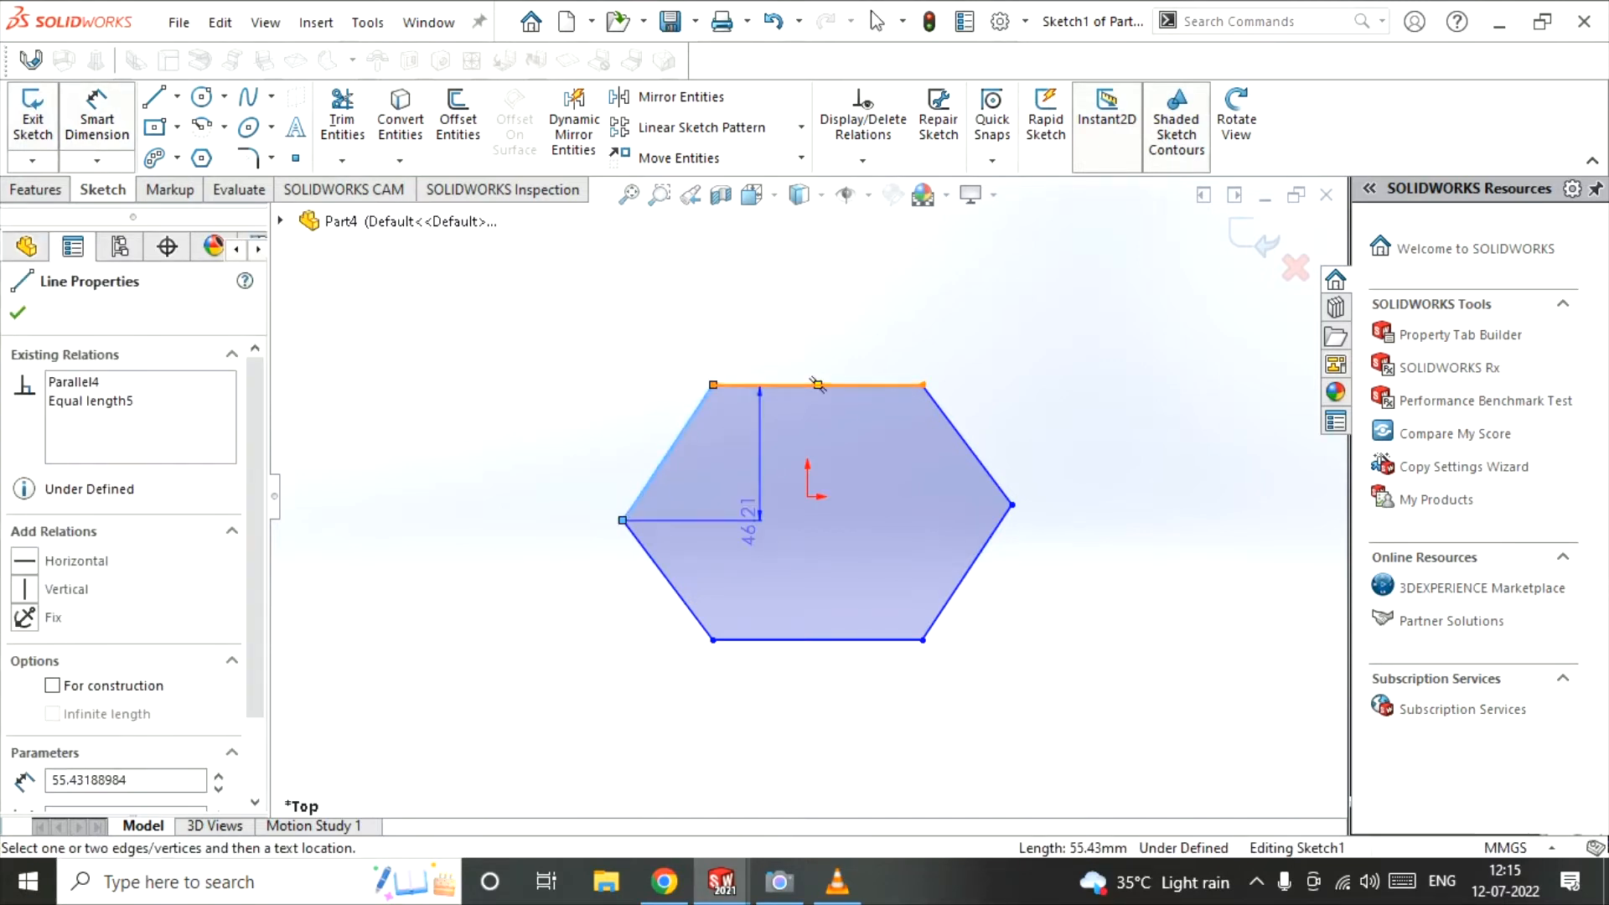
{"action": "left_click", "coordinate": [737, 385]}
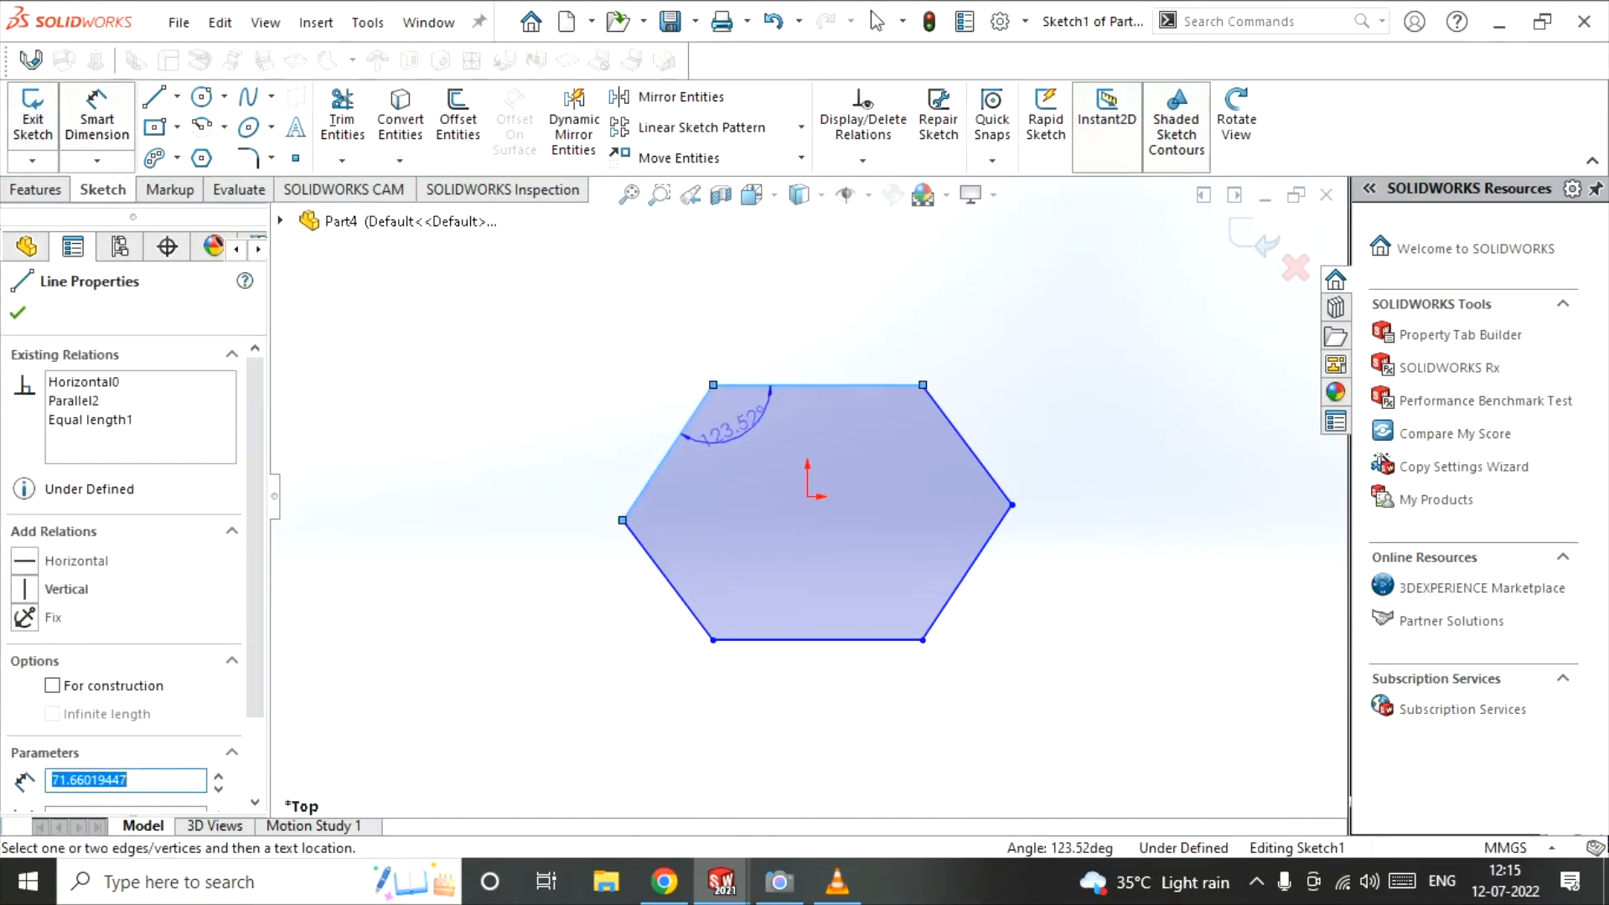
{"action": "left_click", "coordinate": [739, 427]}
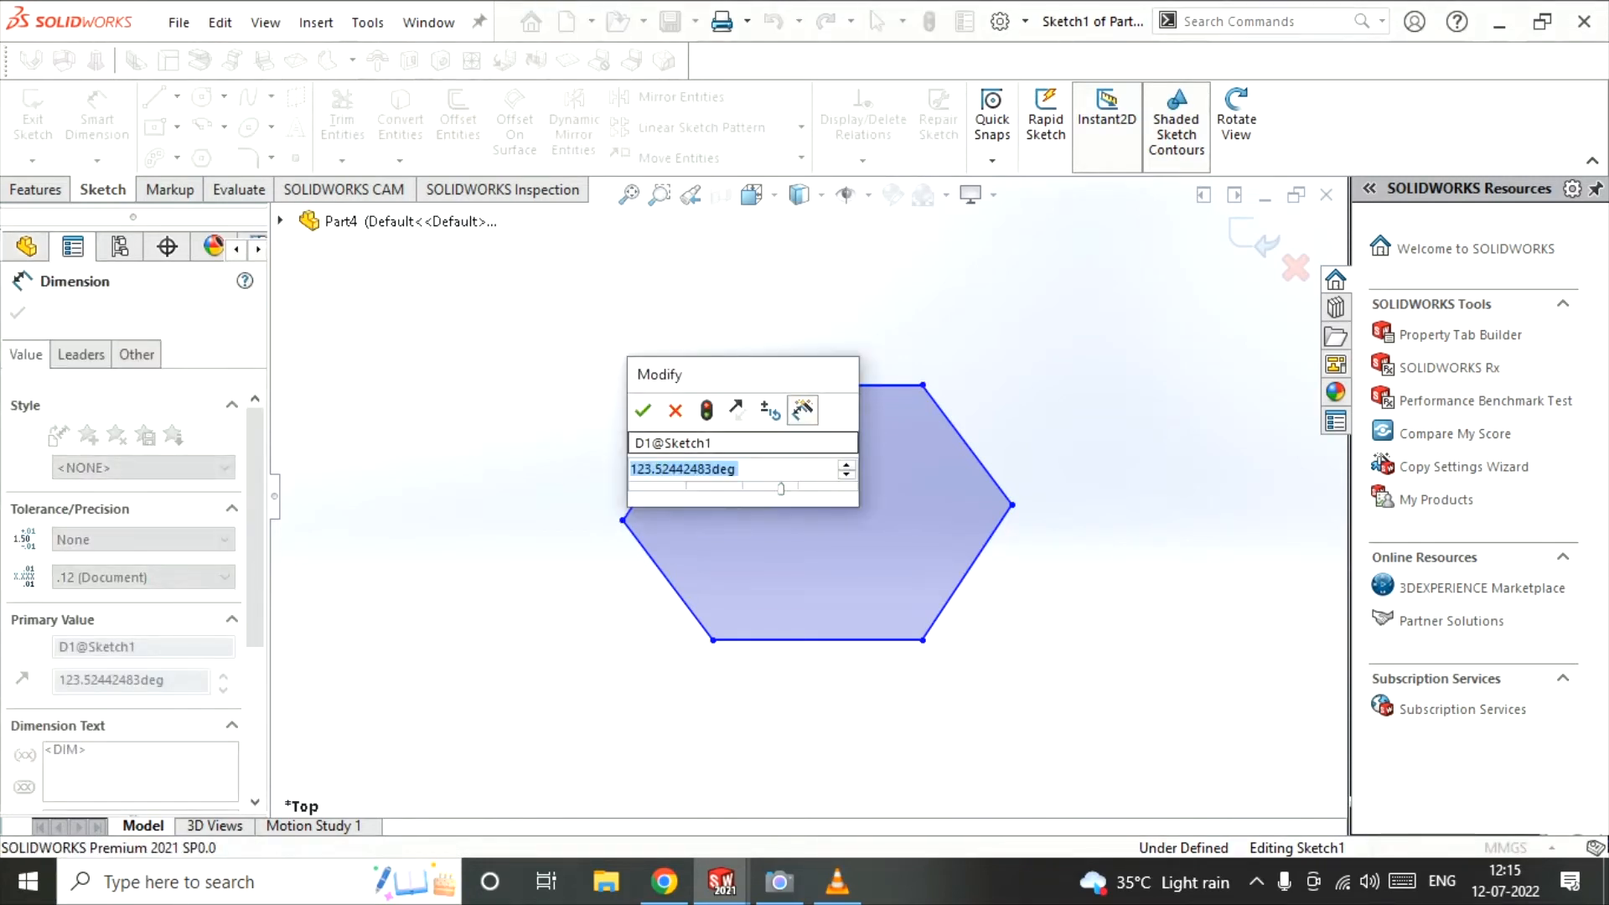
{"action": "type", "text": "120"}
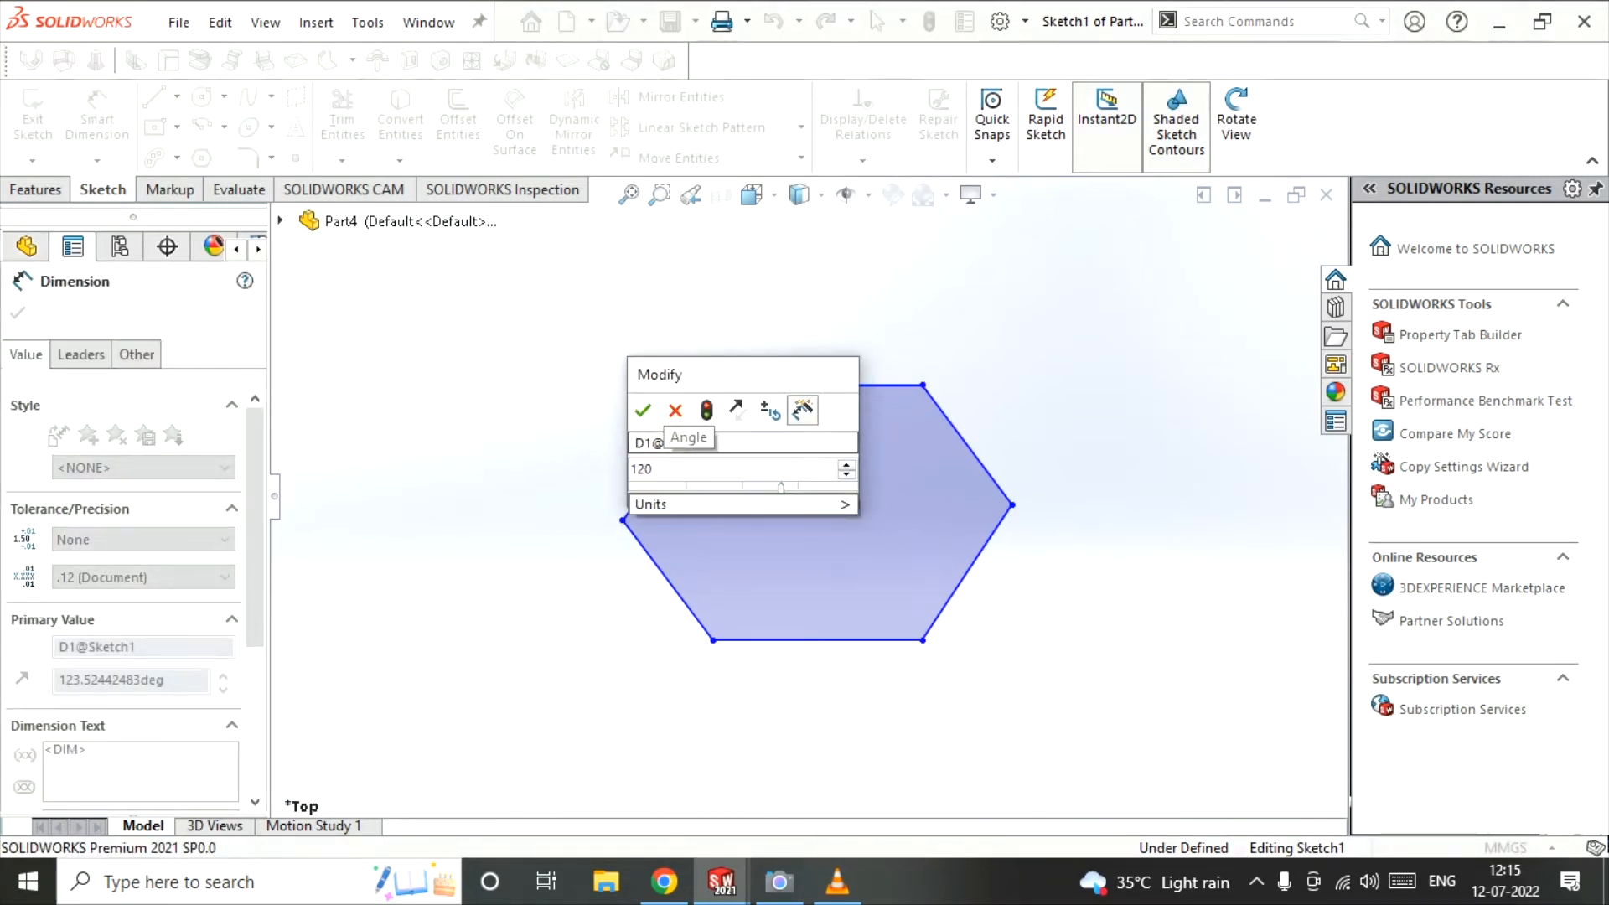
{"action": "key", "text": "Return"}
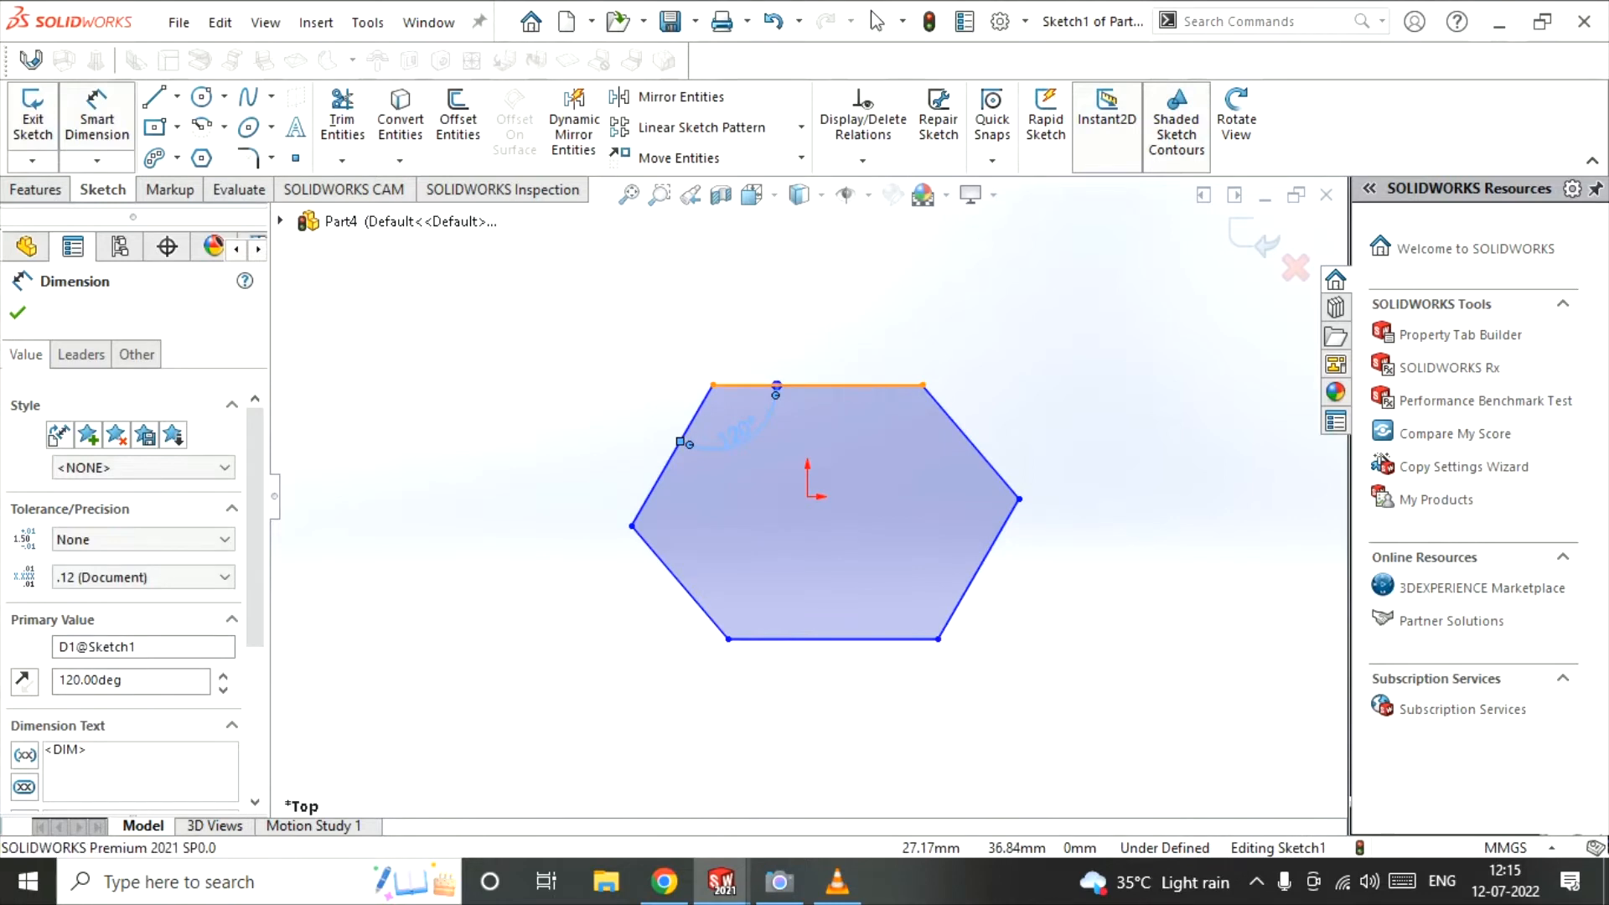
- Dimension the angle between the hexagon's upper horizontal side and its upper-right side at 120°
{"action": "left_click", "coordinate": [776, 385]}
{"action": "left_click", "coordinate": [968, 436]}
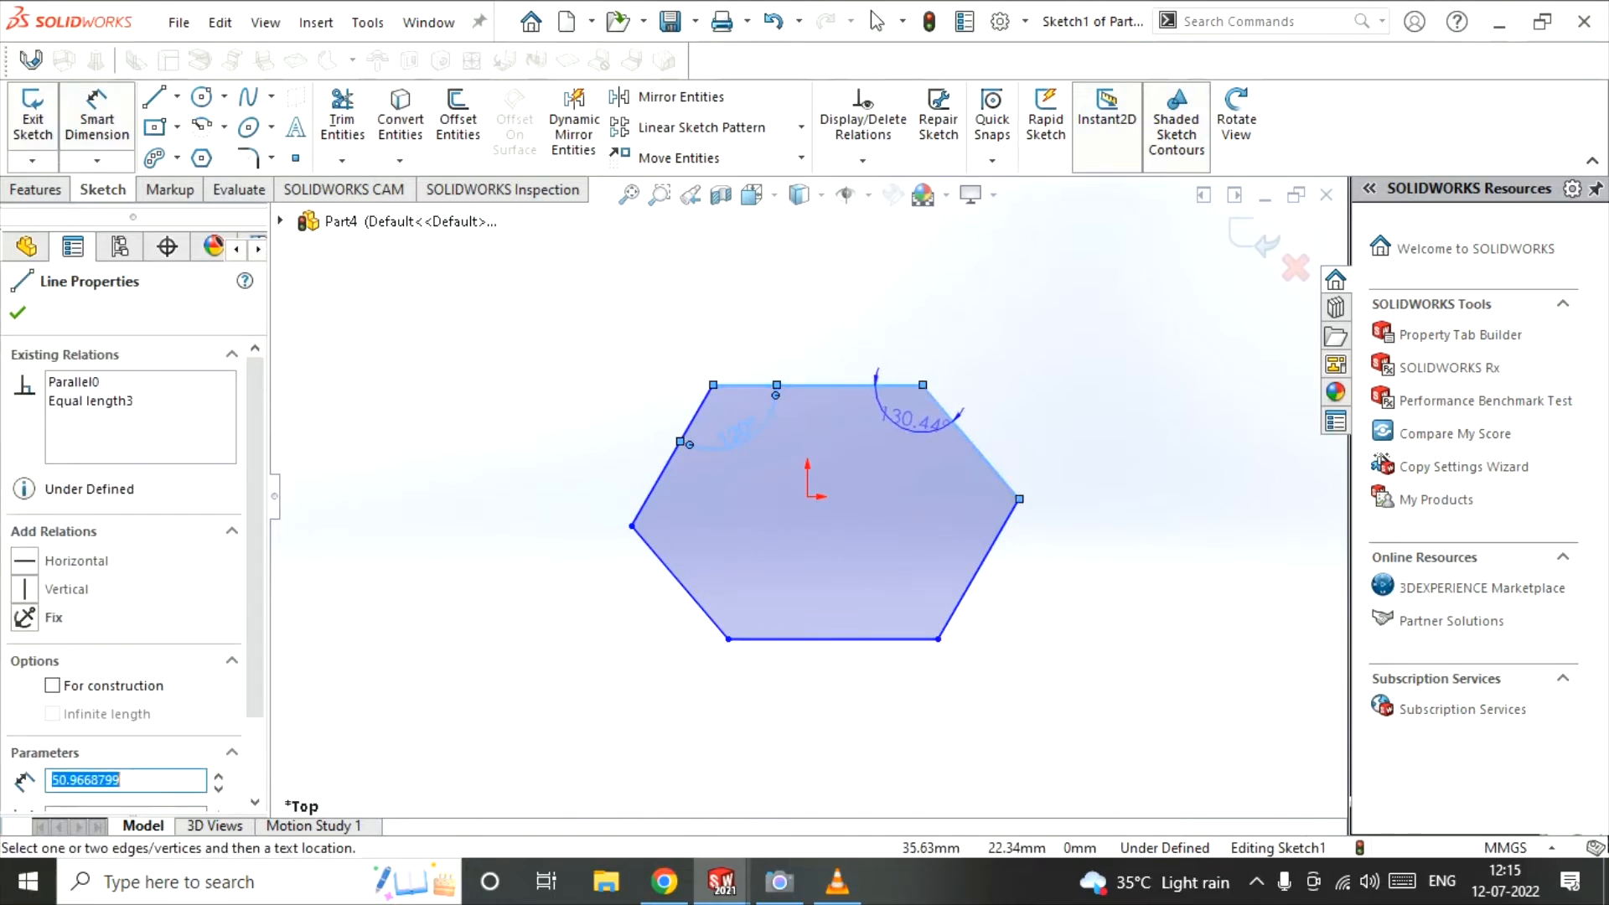
{"action": "left_click", "coordinate": [921, 419]}
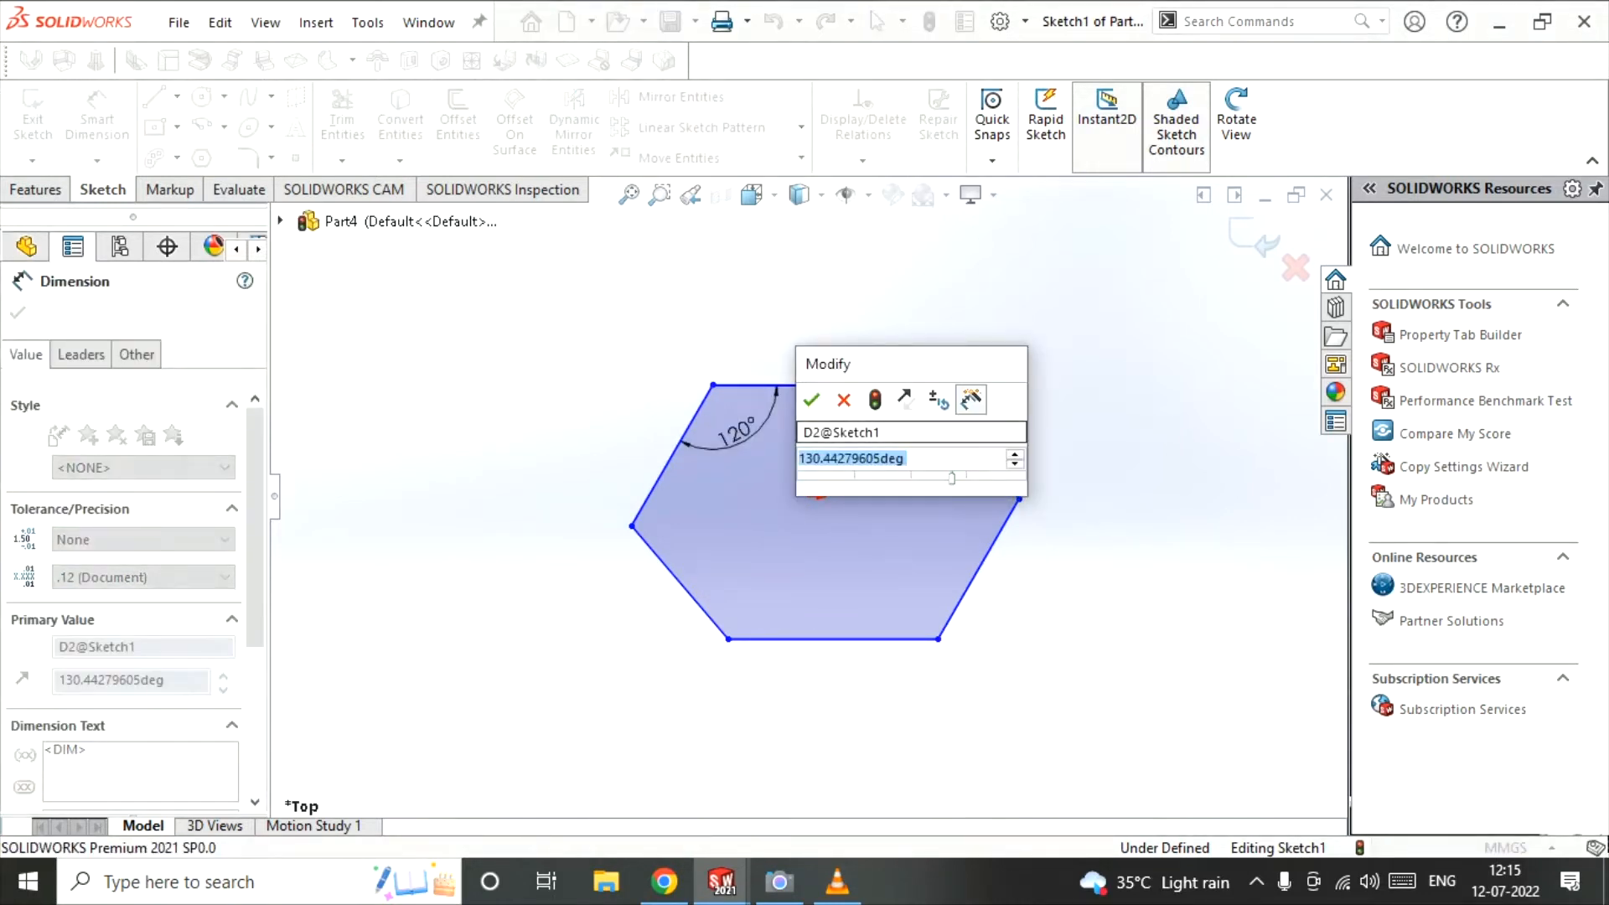
{"action": "type", "text": "120"}
{"action": "key", "text": "Return"}
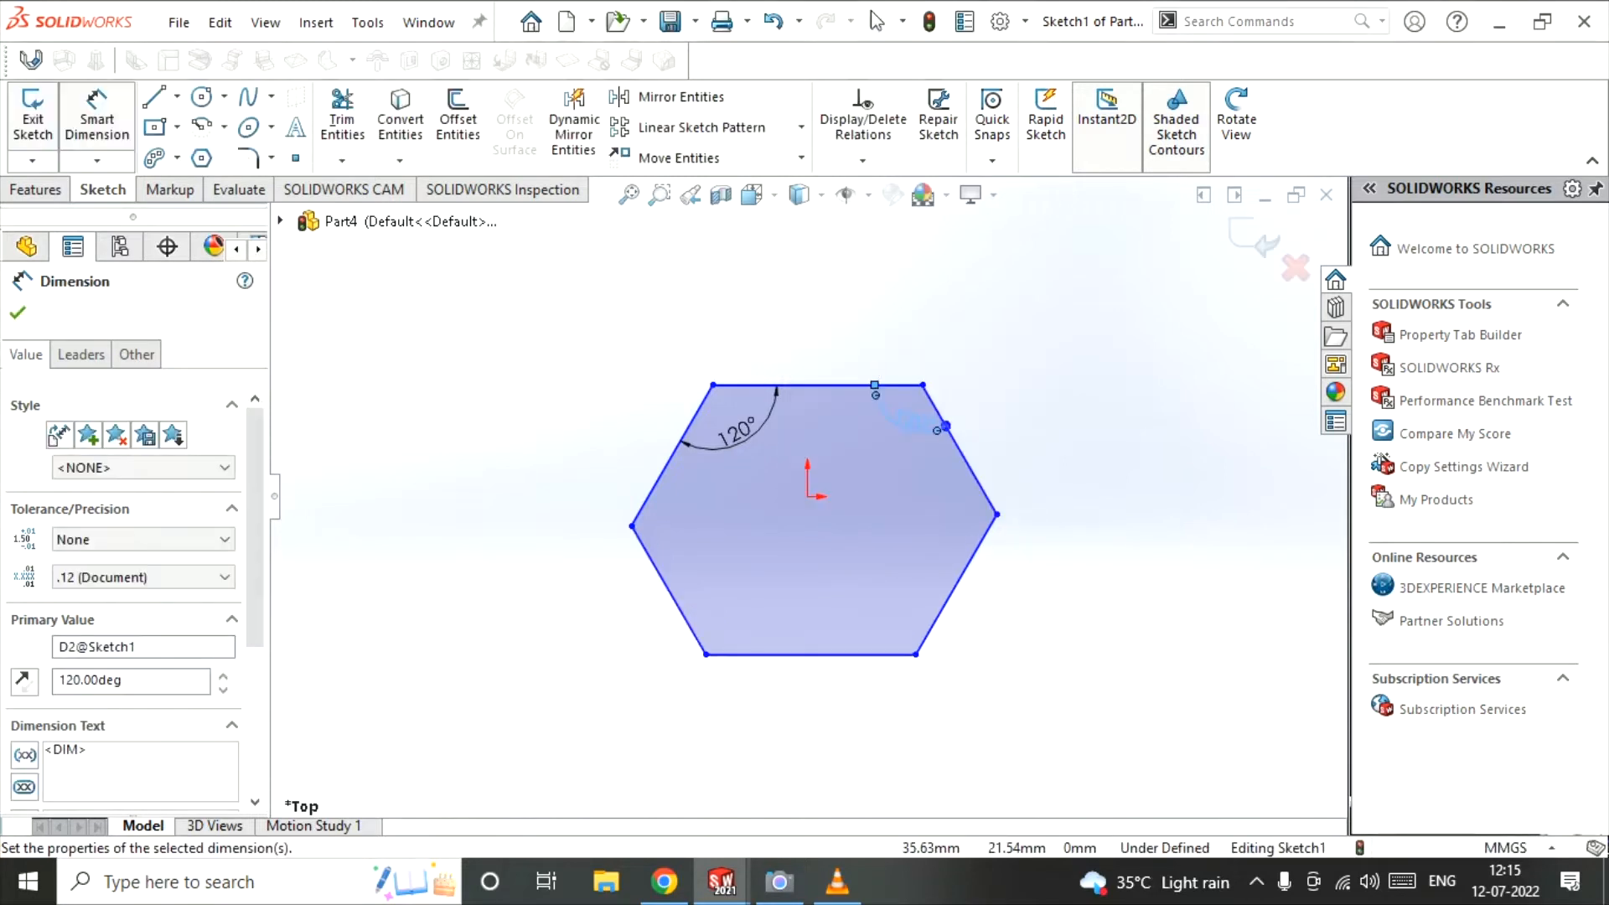
- Add a driven angle dimension at the hexagon's right vertex, between the upper-right and lower-right sides
{"action": "left_click", "coordinate": [942, 423]}
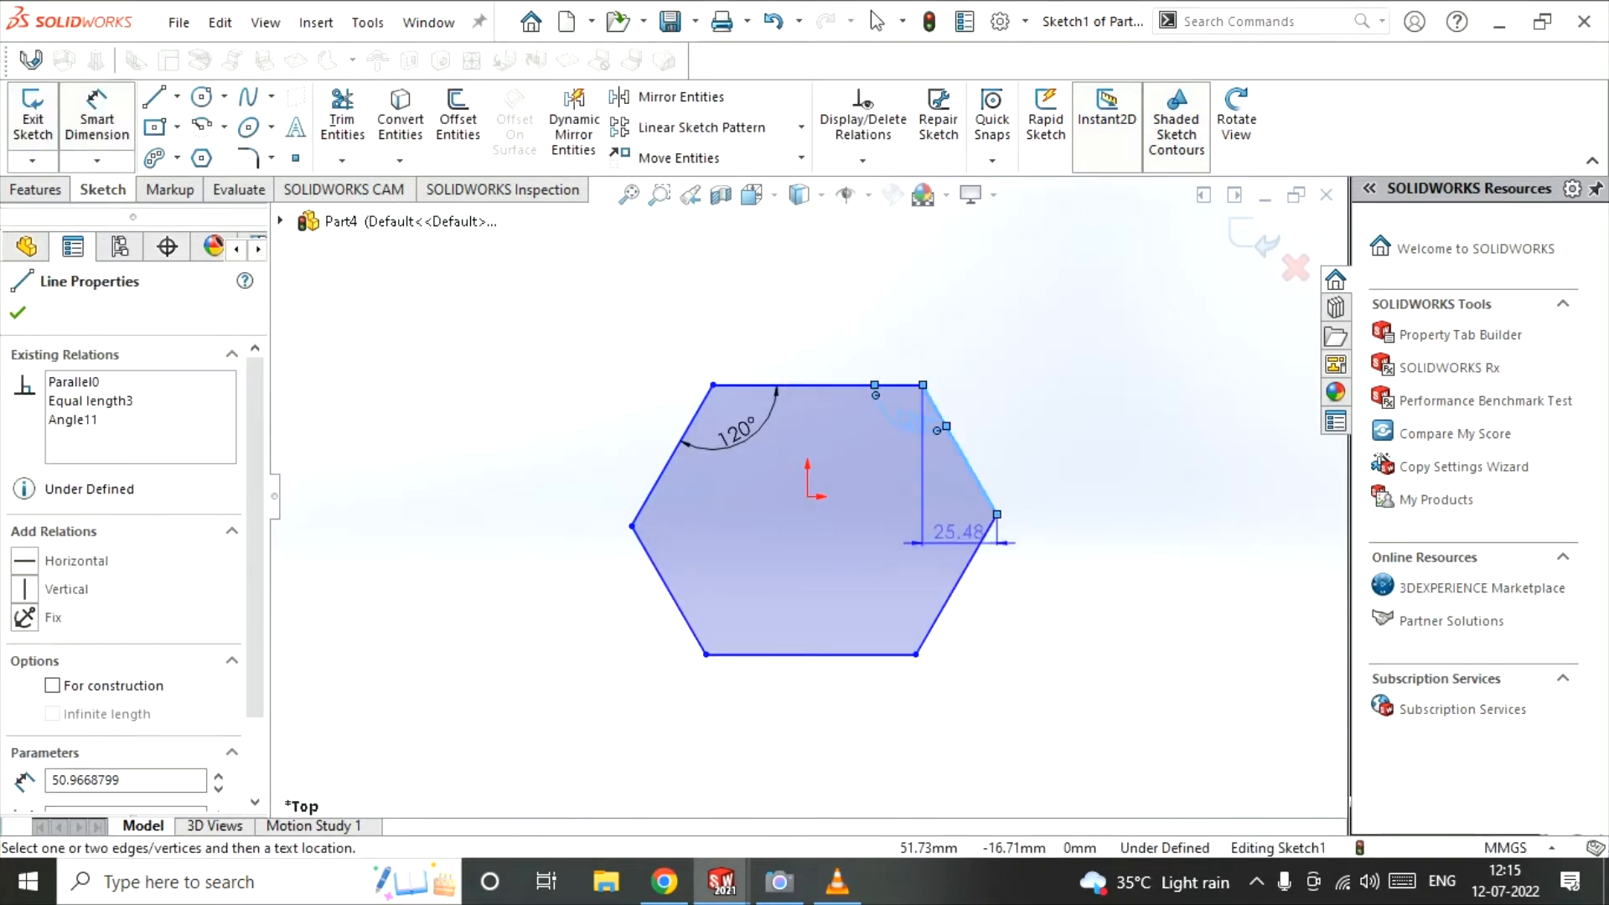
{"action": "left_click", "coordinate": [978, 547]}
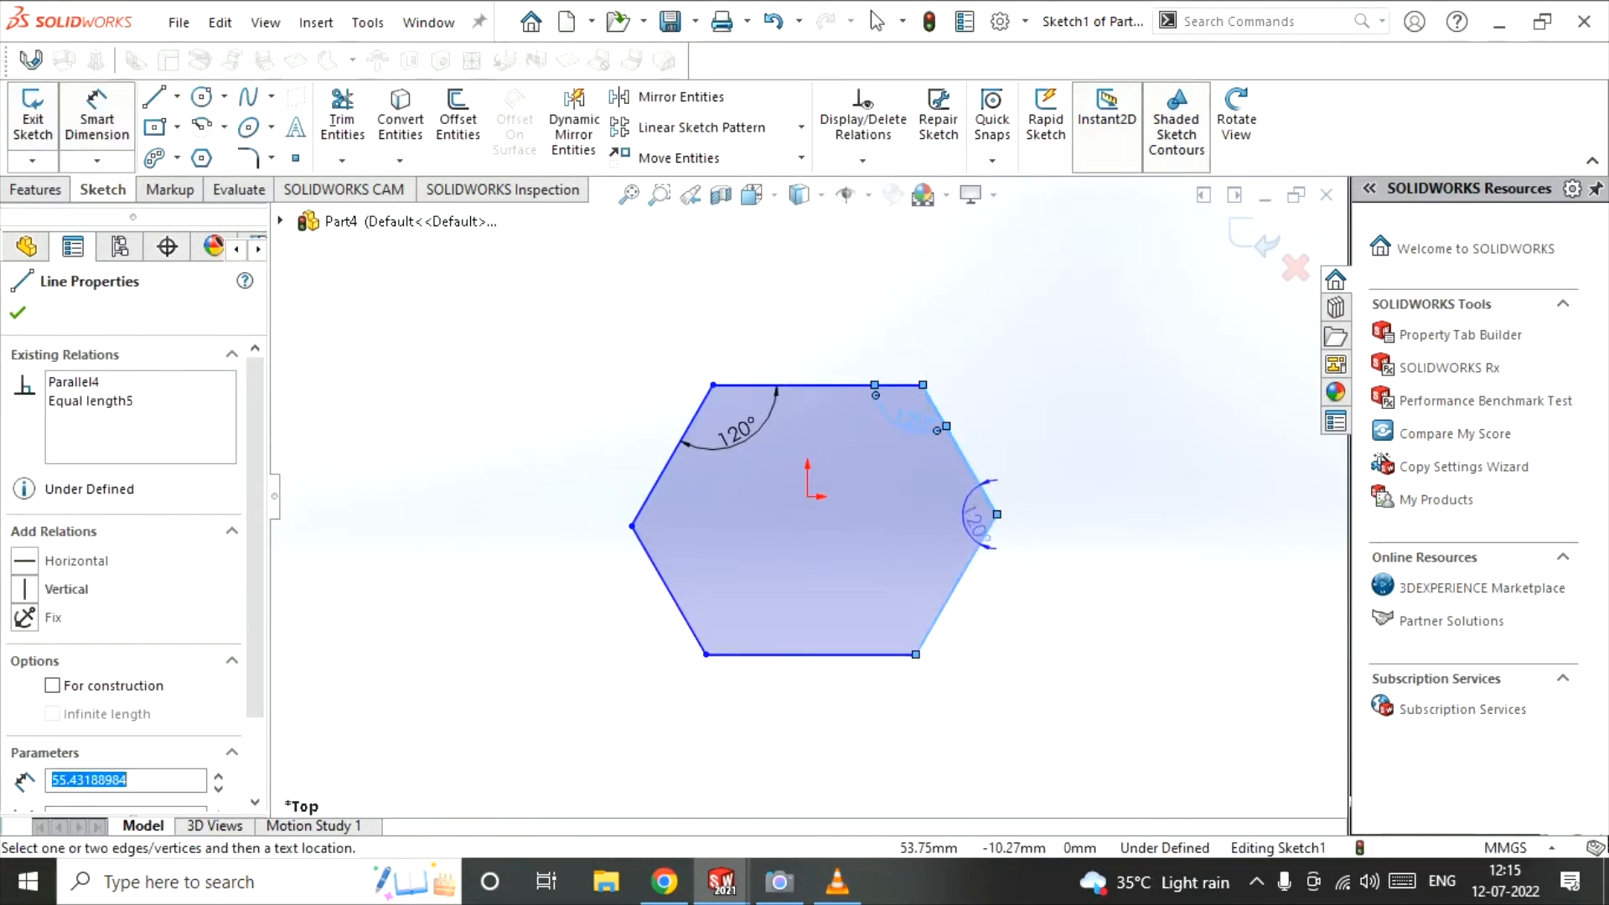
{"action": "left_click", "coordinate": [972, 519]}
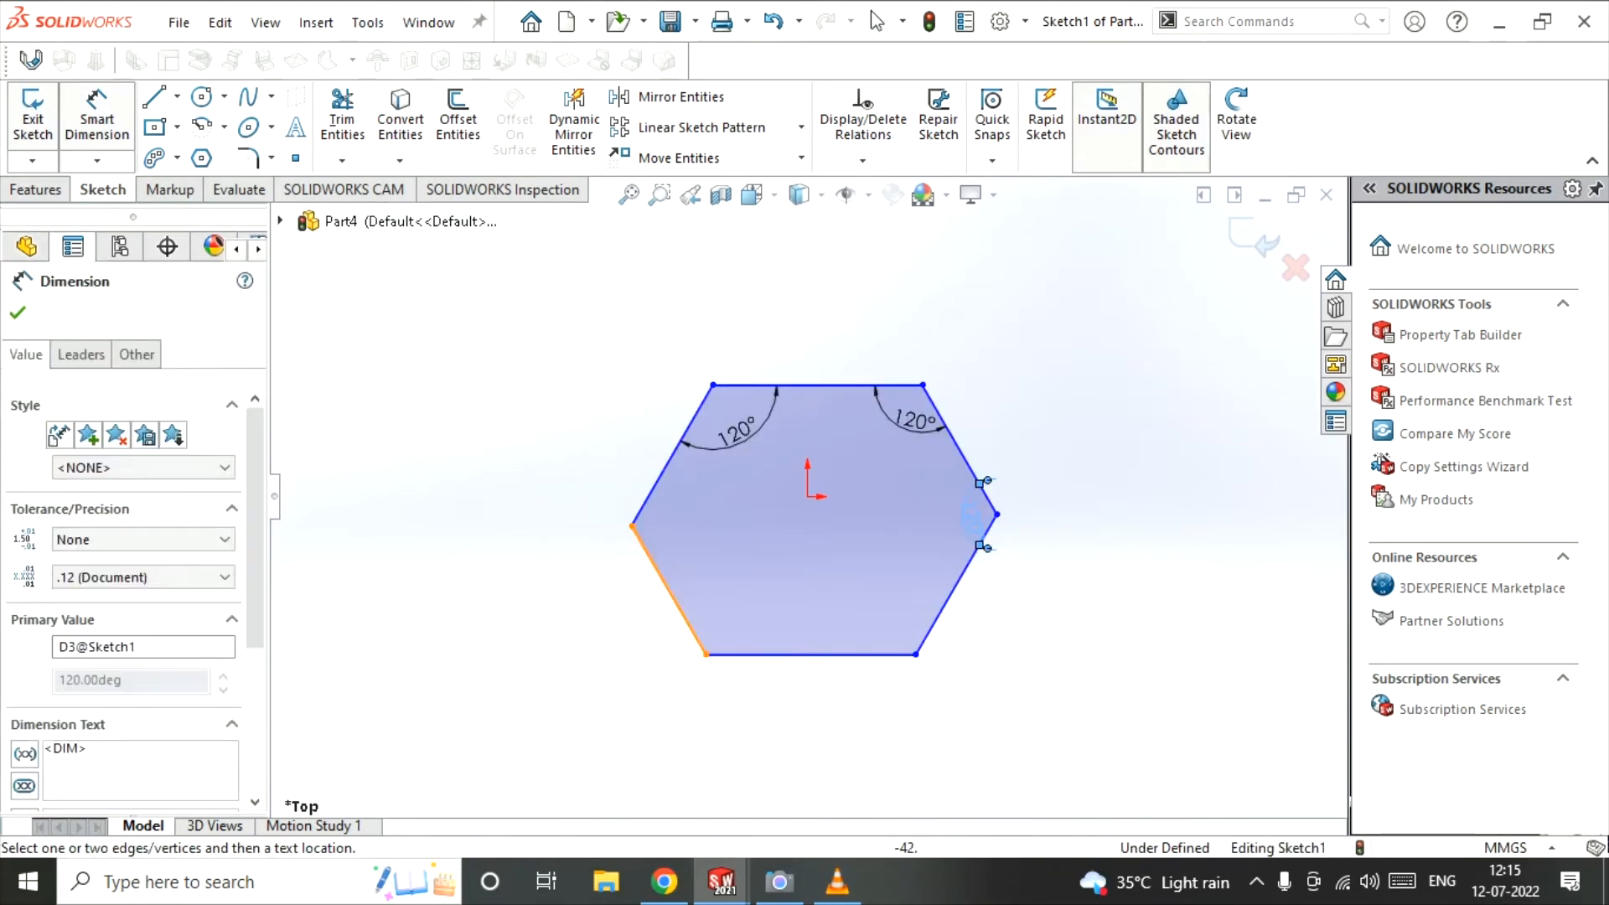
- Add driven angle dimensions at the hexagon's lower-left and lower-right corners, between the lower horizontal side and its adjacent slanted sides
{"action": "left_click", "coordinate": [669, 589]}
{"action": "left_click", "coordinate": [748, 654]}
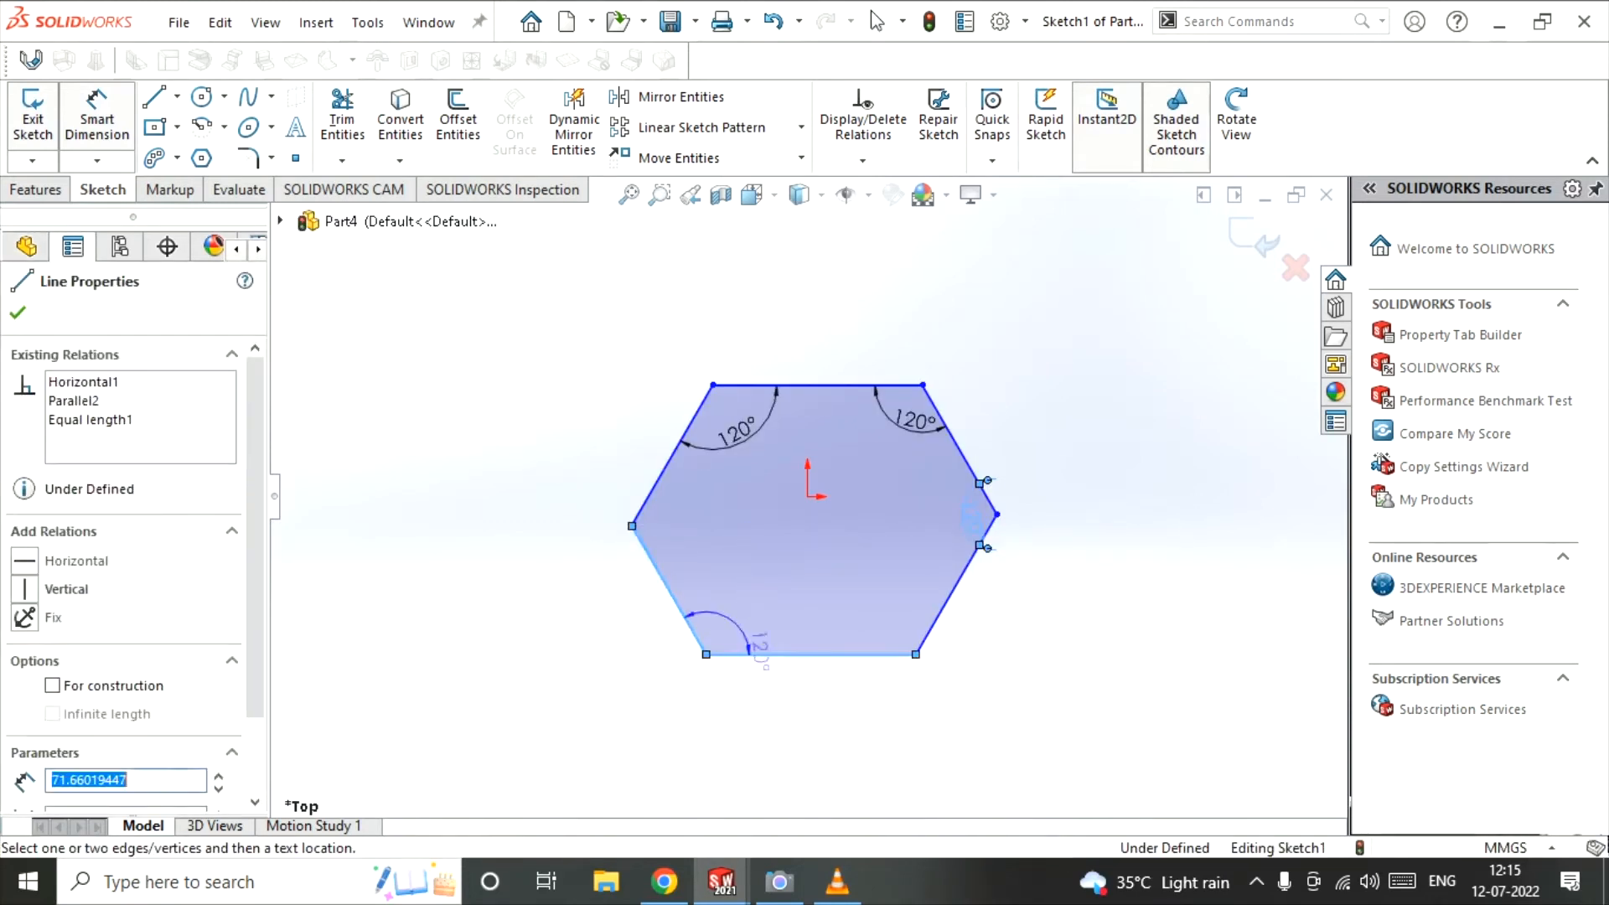
{"action": "left_click", "coordinate": [746, 598]}
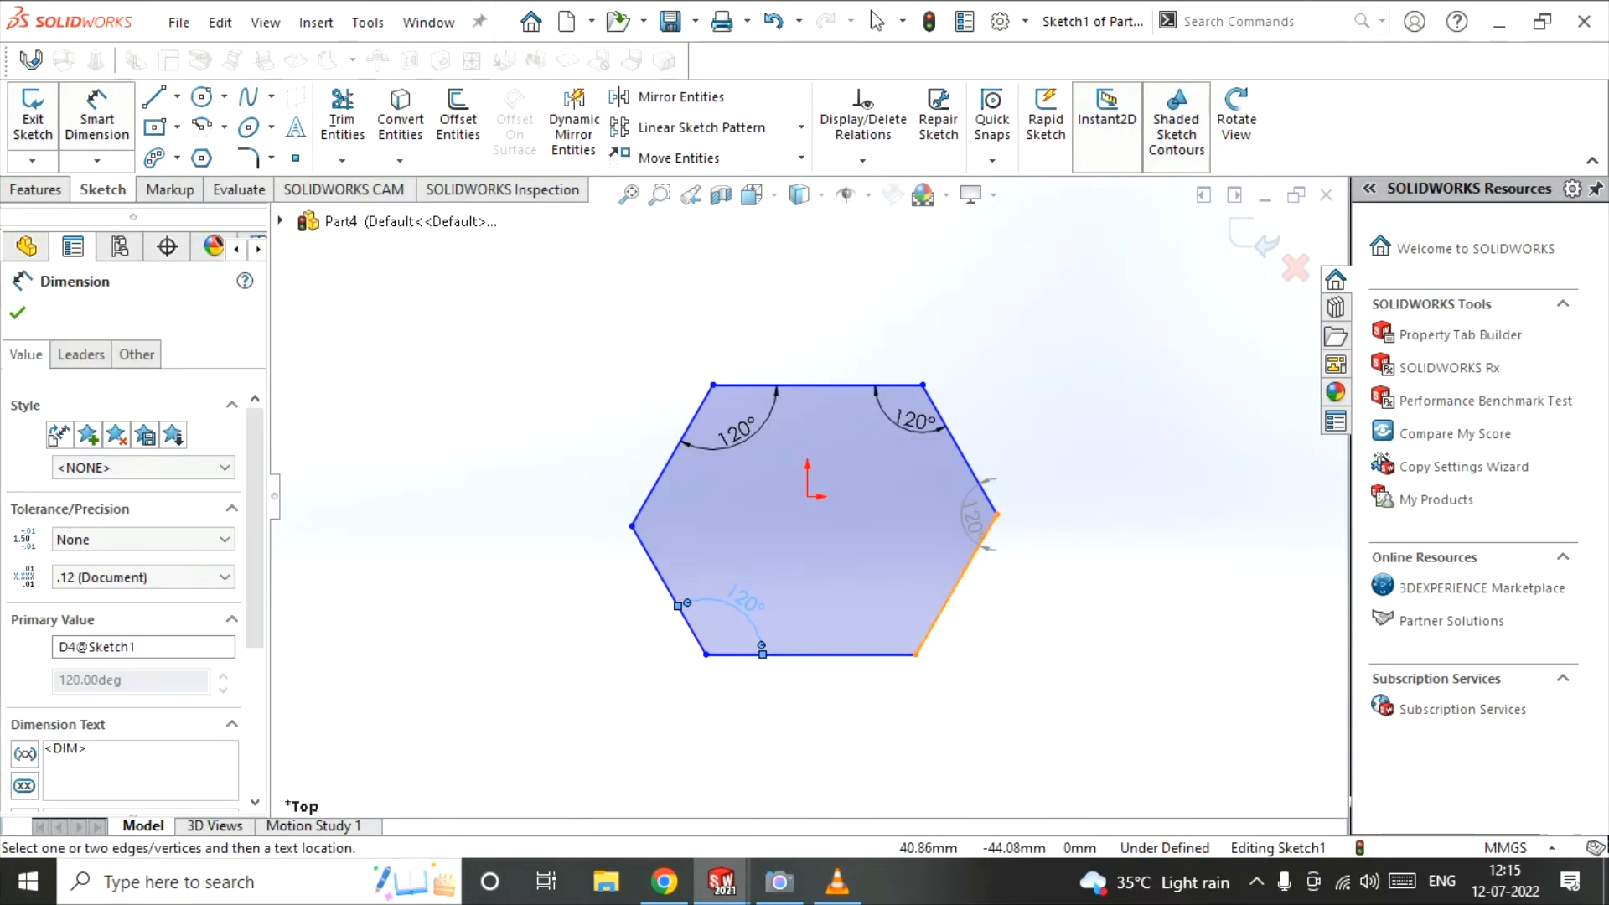
{"action": "left_click", "coordinate": [932, 624]}
{"action": "left_click", "coordinate": [762, 653]}
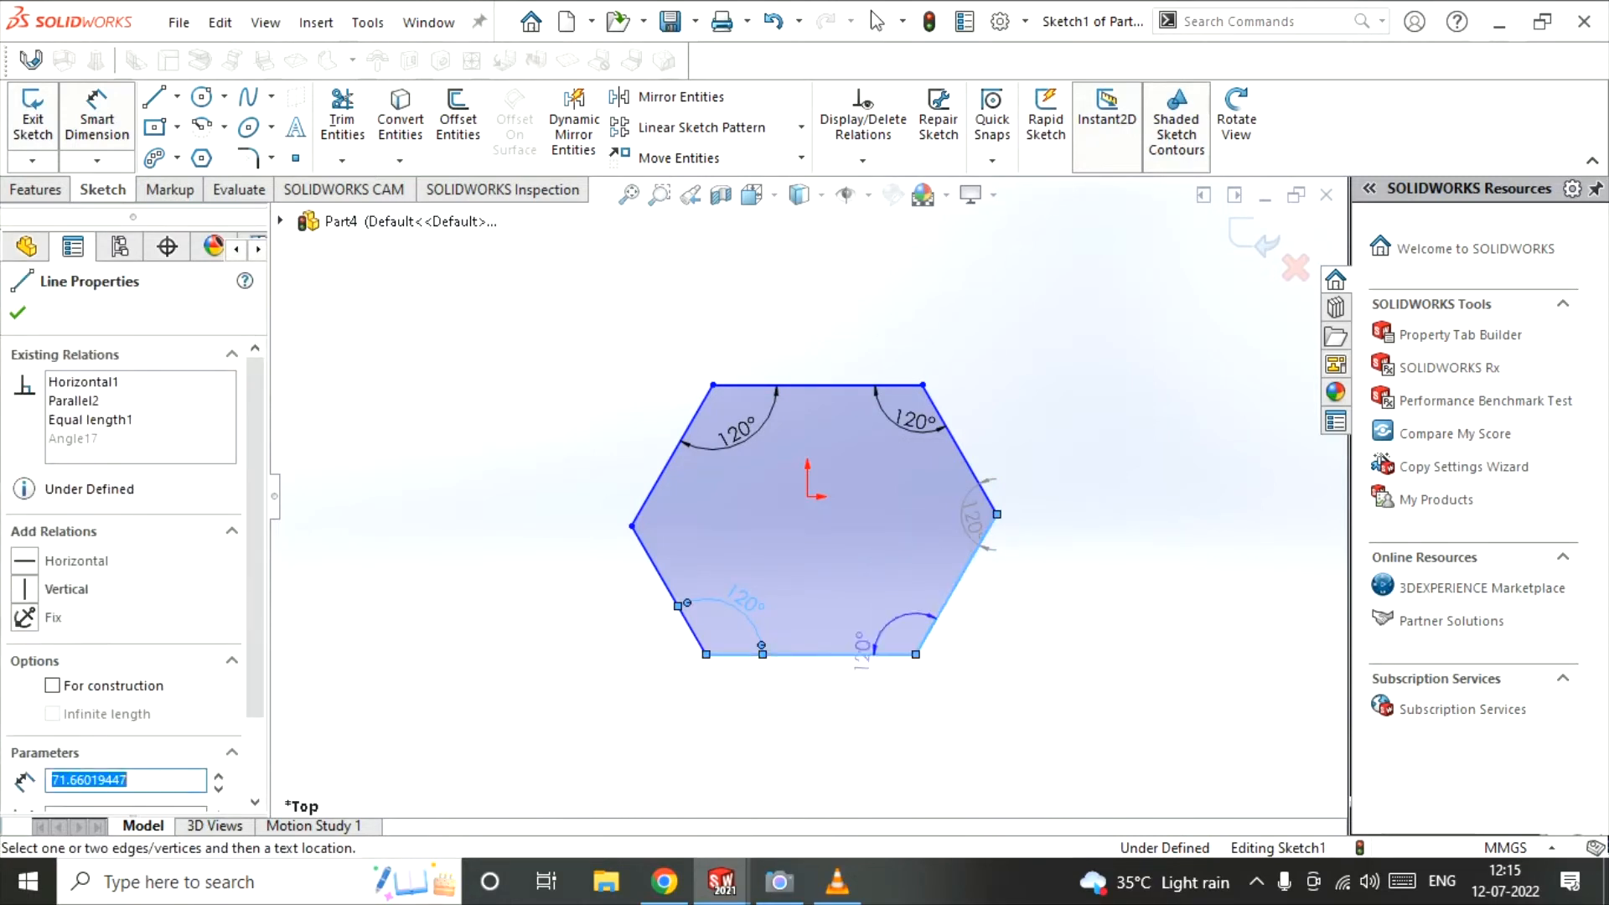
{"action": "left_click", "coordinate": [875, 645]}
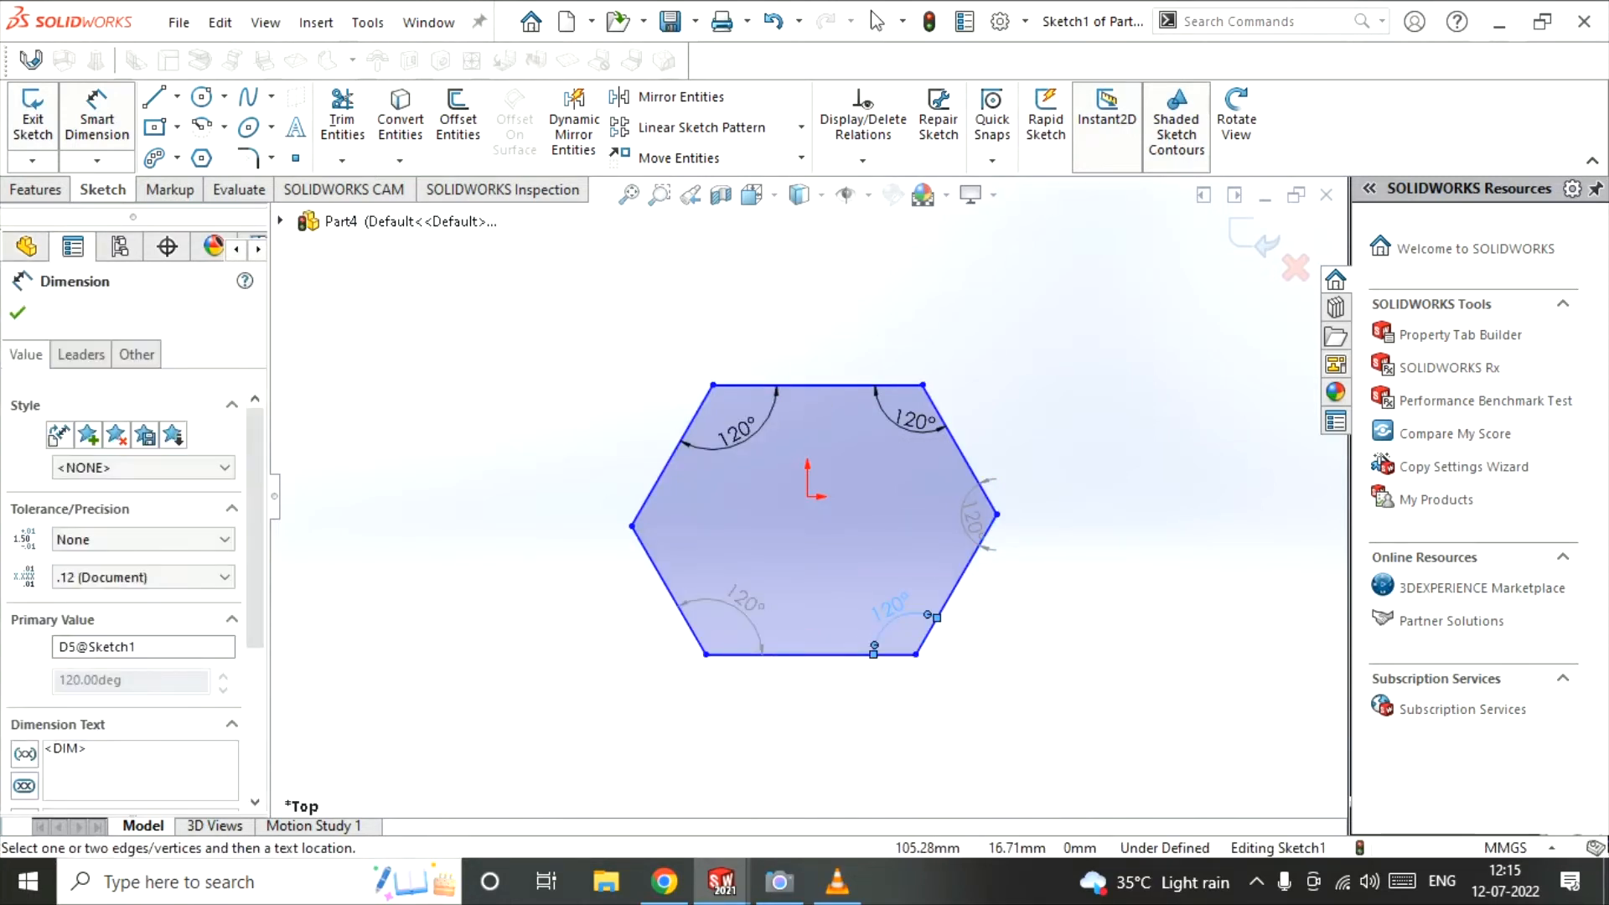
{"action": "right_click", "coordinate": [1114, 446]}
{"action": "left_click", "coordinate": [1097, 462]}
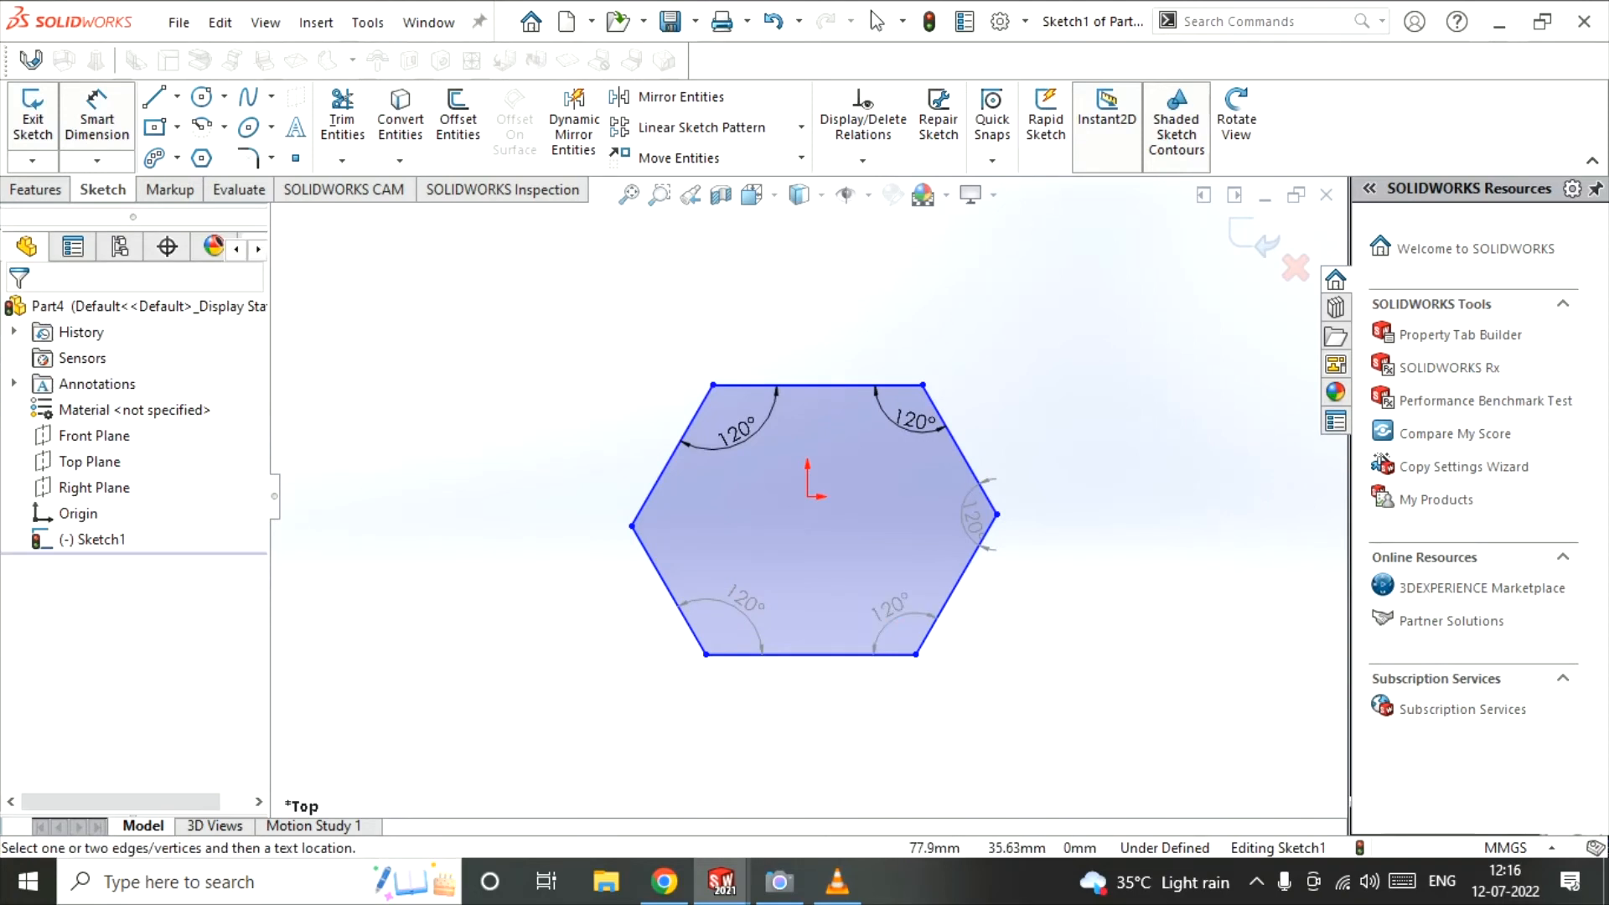
{"action": "right_click", "coordinate": [1037, 339]}
{"action": "left_click", "coordinate": [1099, 466]}
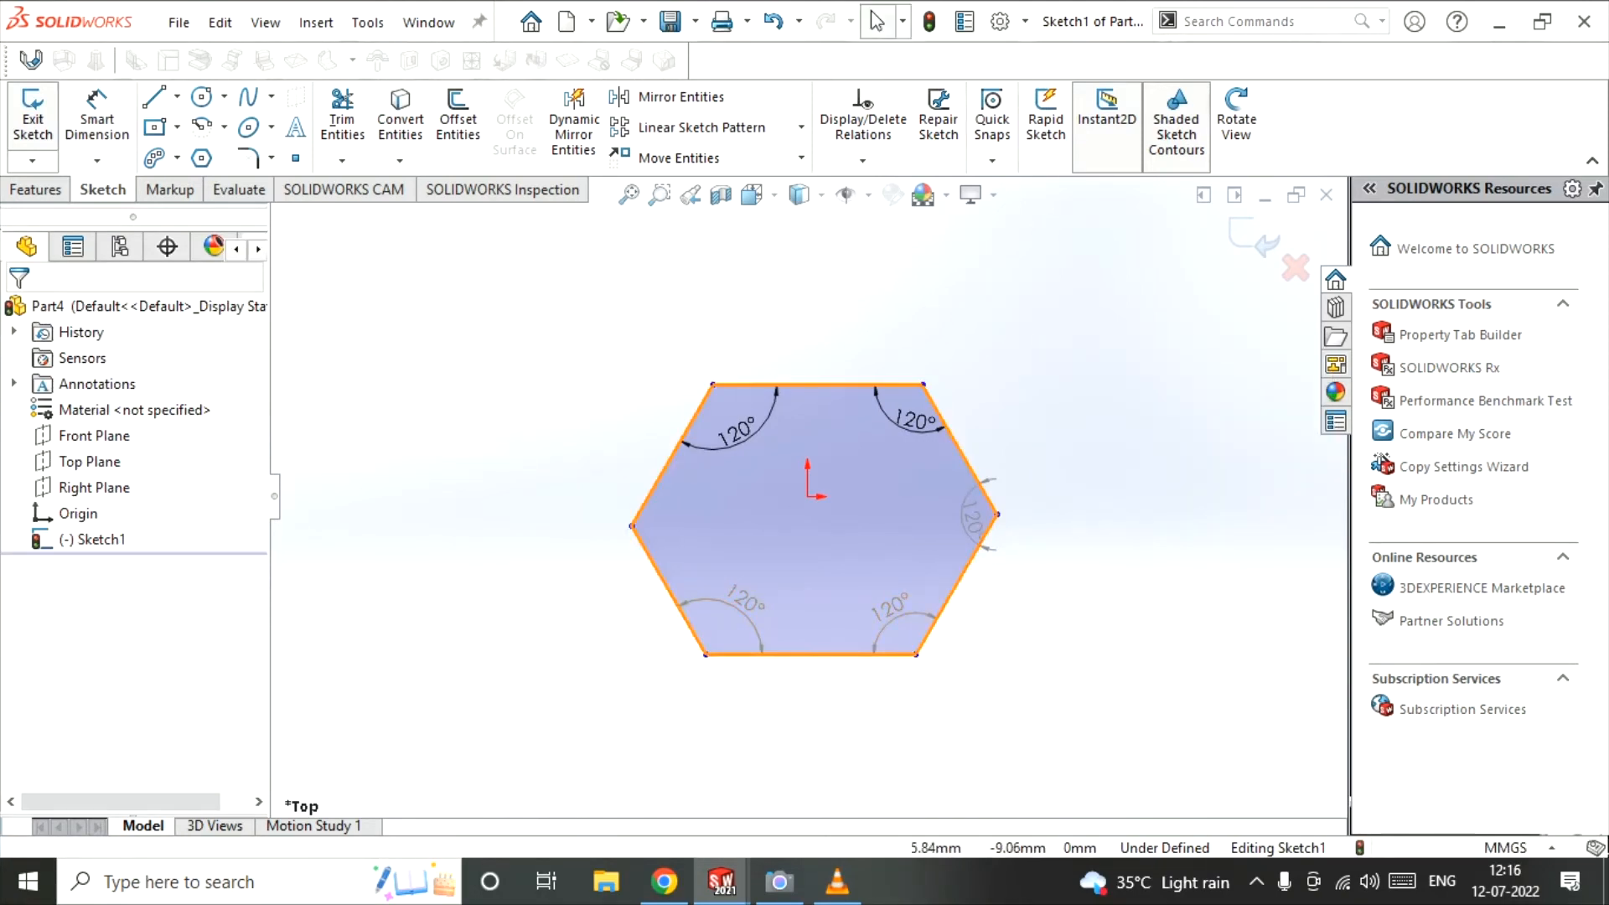
- Apply an Equal relation to all six sides of the hexagon
{"action": "left_click", "coordinate": [838, 385]}
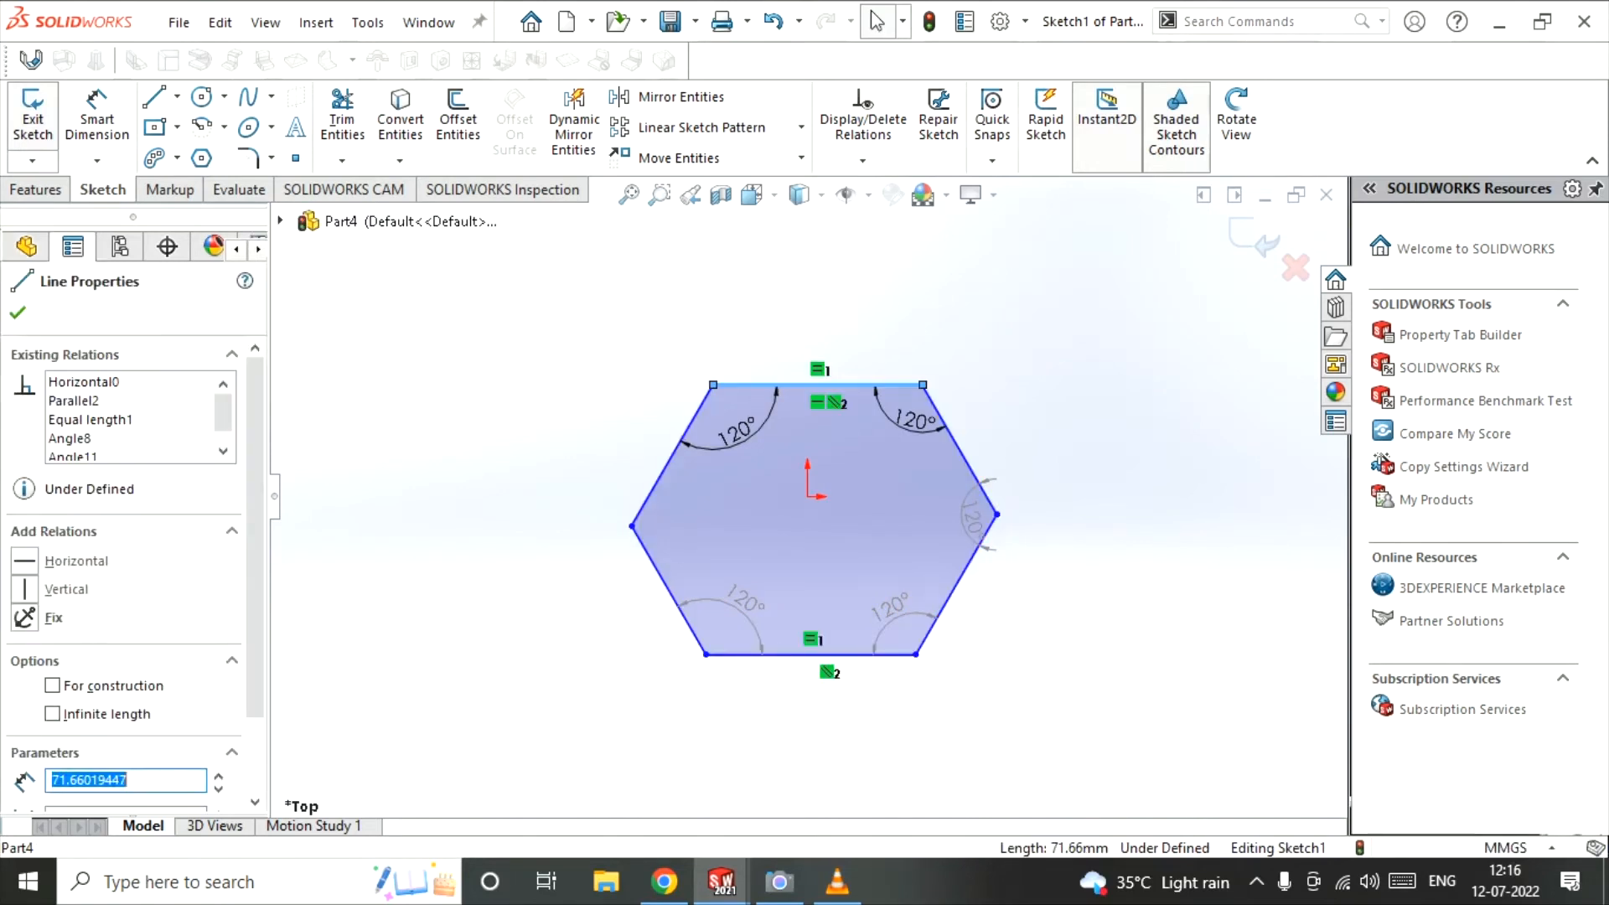
{"action": "left_click", "coordinate": [672, 455], "text": "ctrl"}
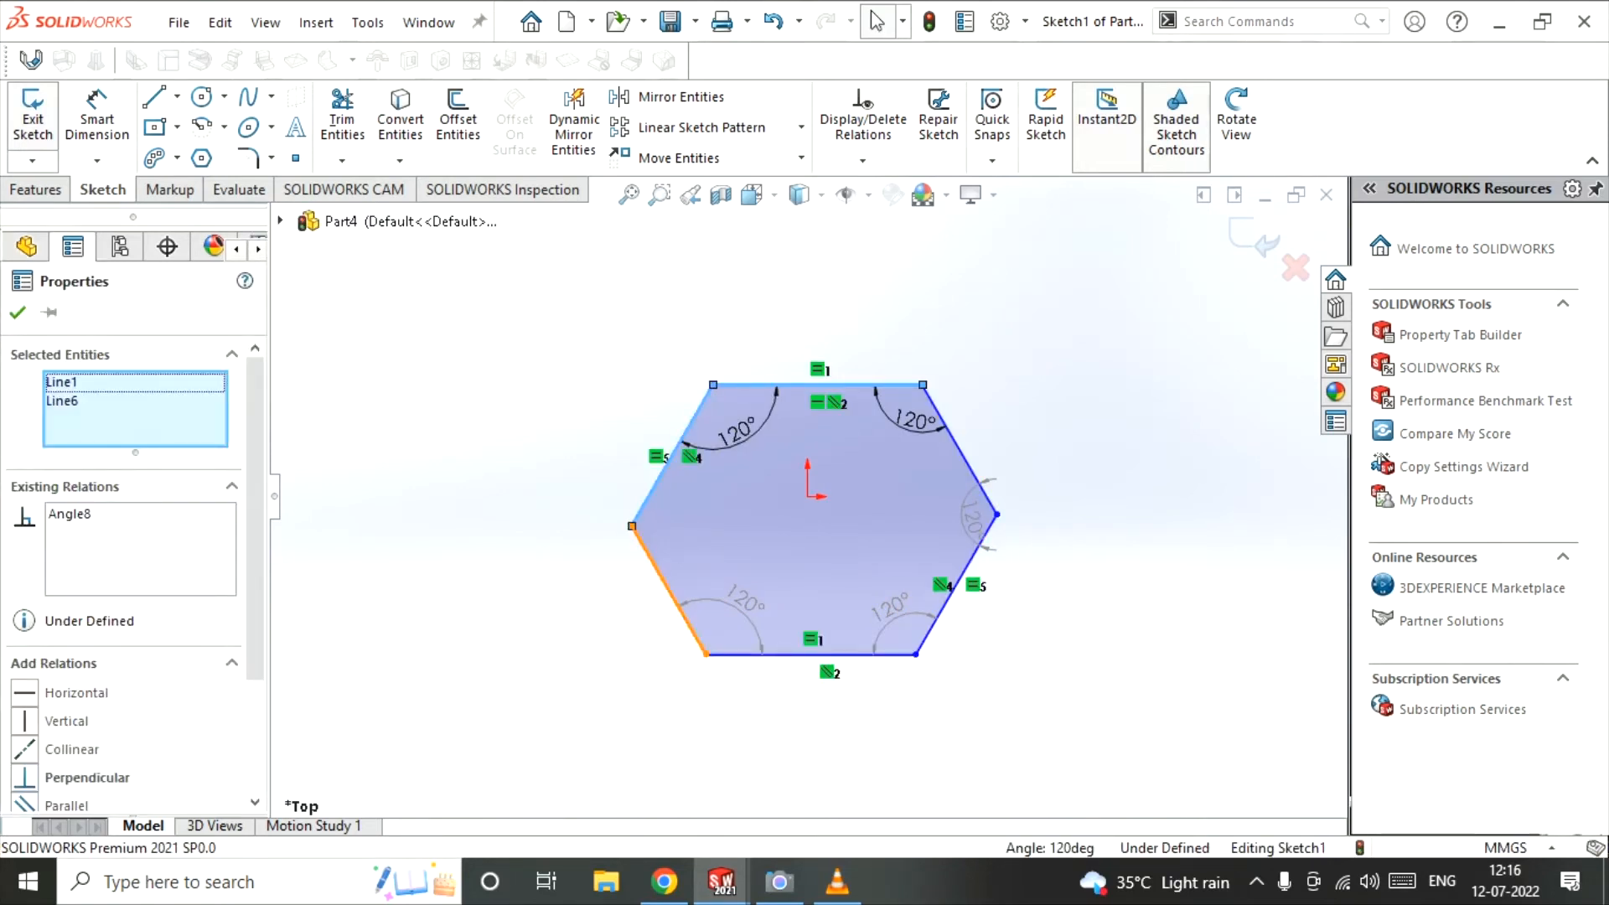
{"action": "left_click", "coordinate": [668, 590], "text": "ctrl"}
{"action": "left_click", "coordinate": [811, 654], "text": "ctrl"}
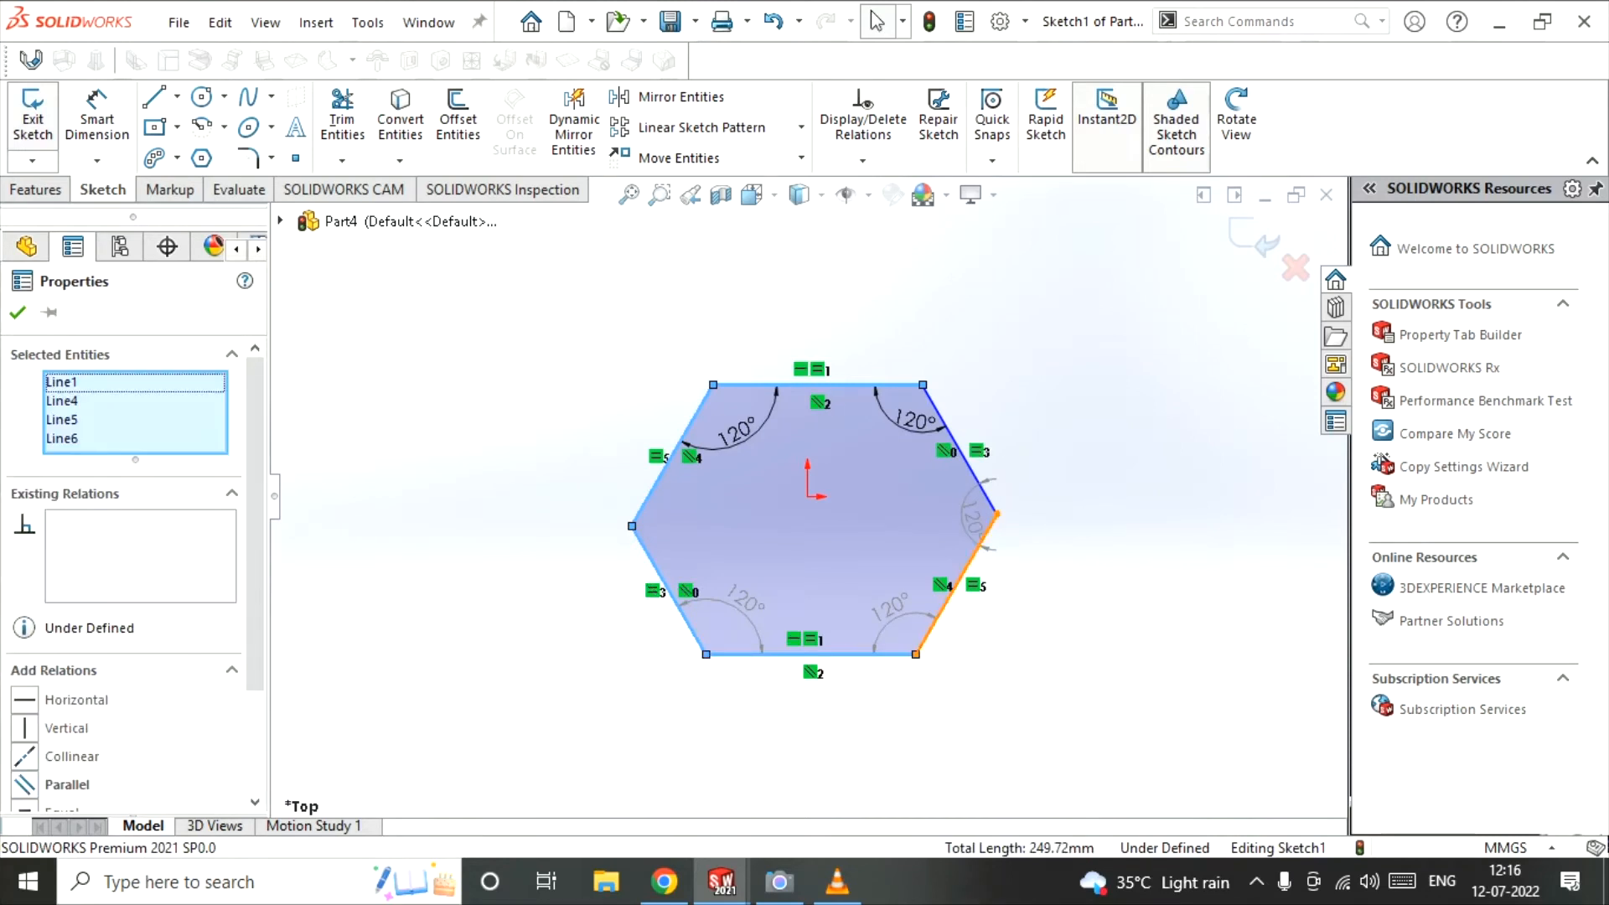
{"action": "left_click", "coordinate": [957, 584], "text": "ctrl"}
{"action": "left_click", "coordinate": [959, 449], "text": "ctrl"}
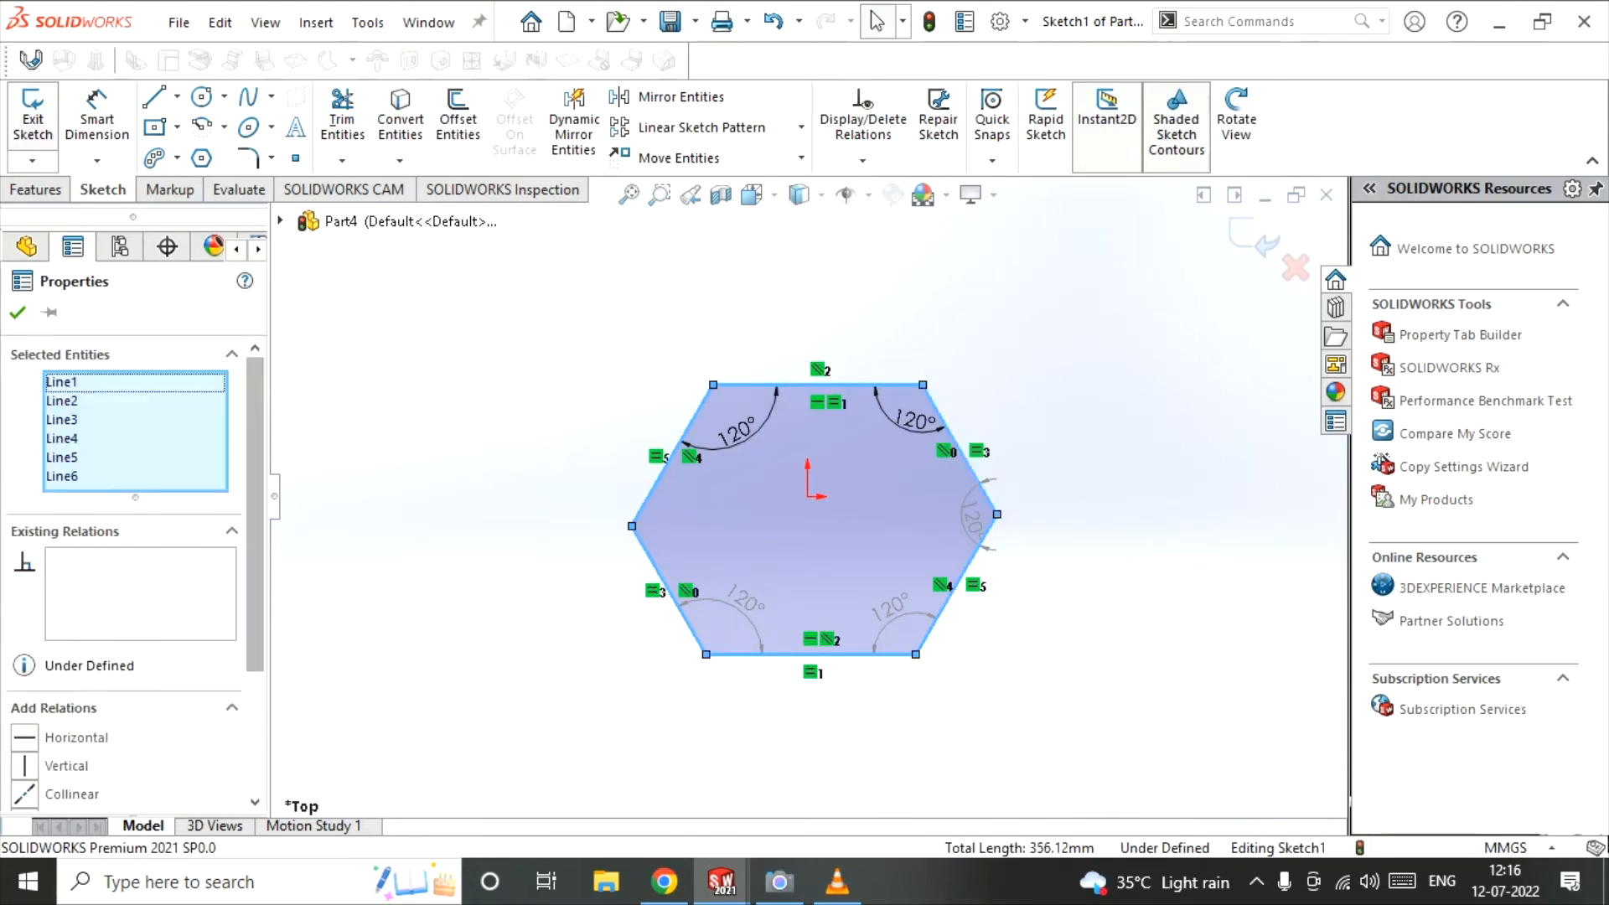
{"action": "scroll", "coordinate": [134, 570], "scroll_direction": "down", "scroll_amount": 3}
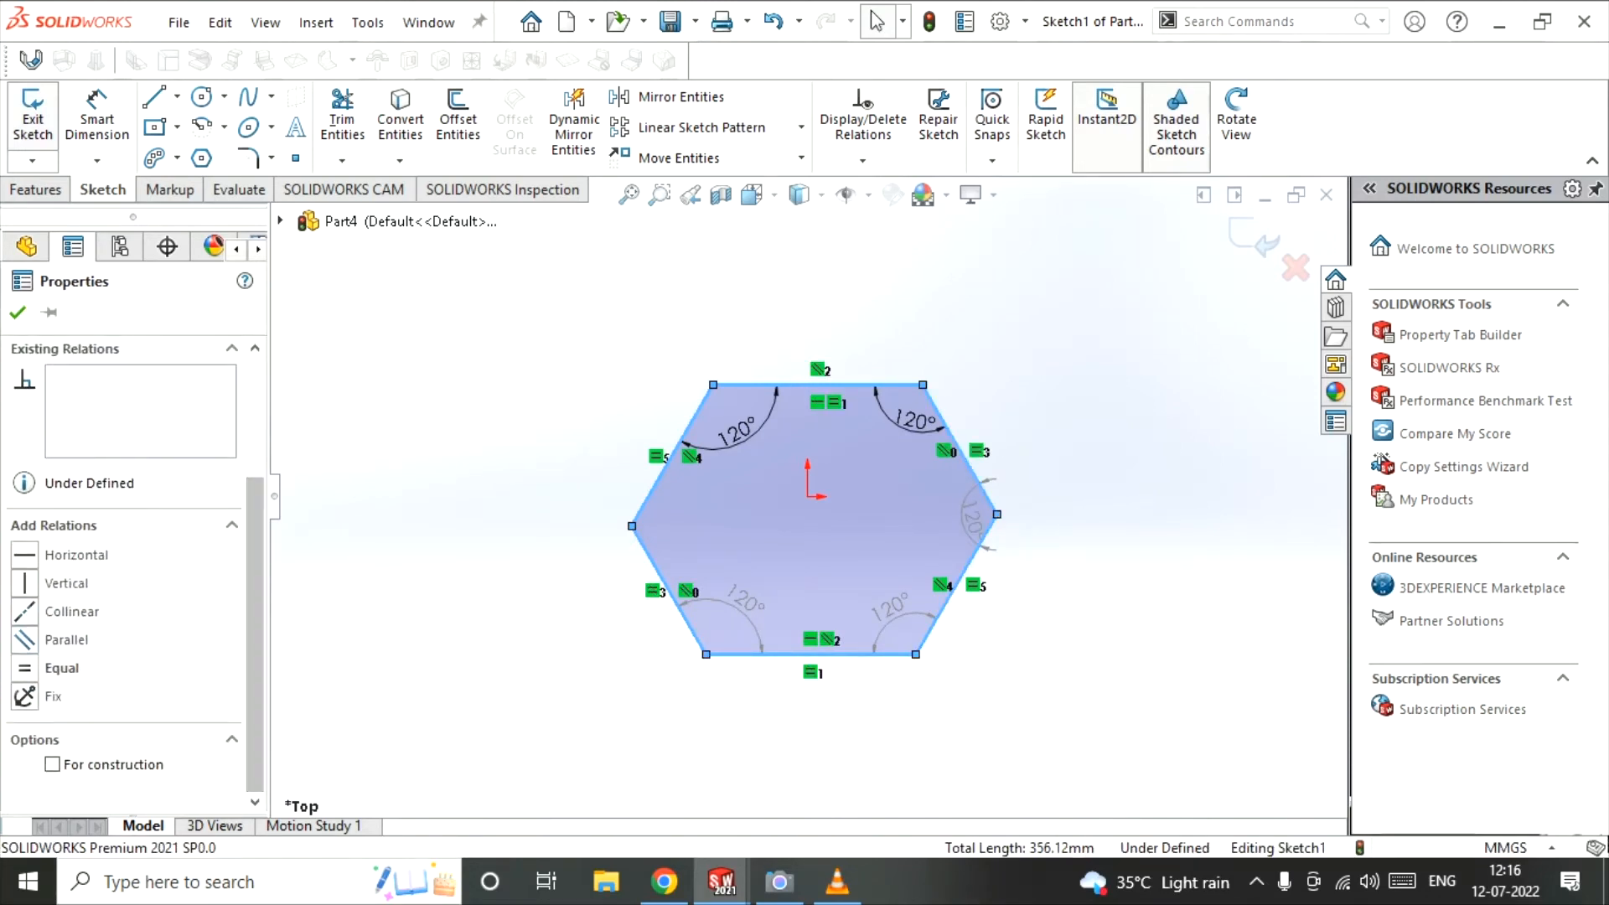
{"action": "left_click", "coordinate": [25, 668]}
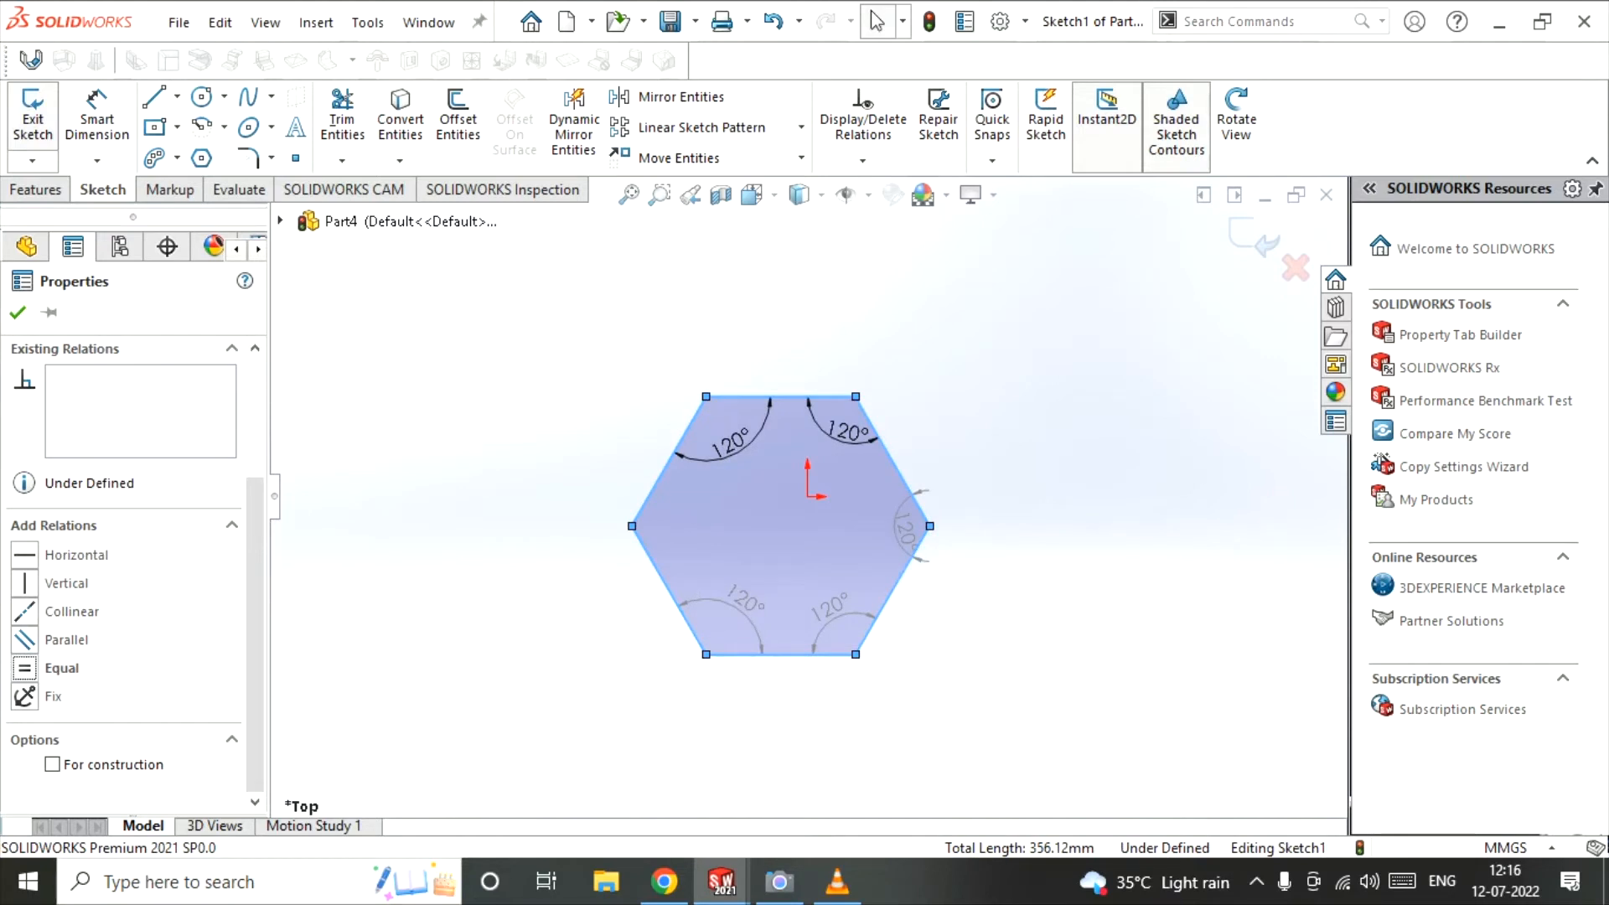
{"action": "key", "text": "Escape"}
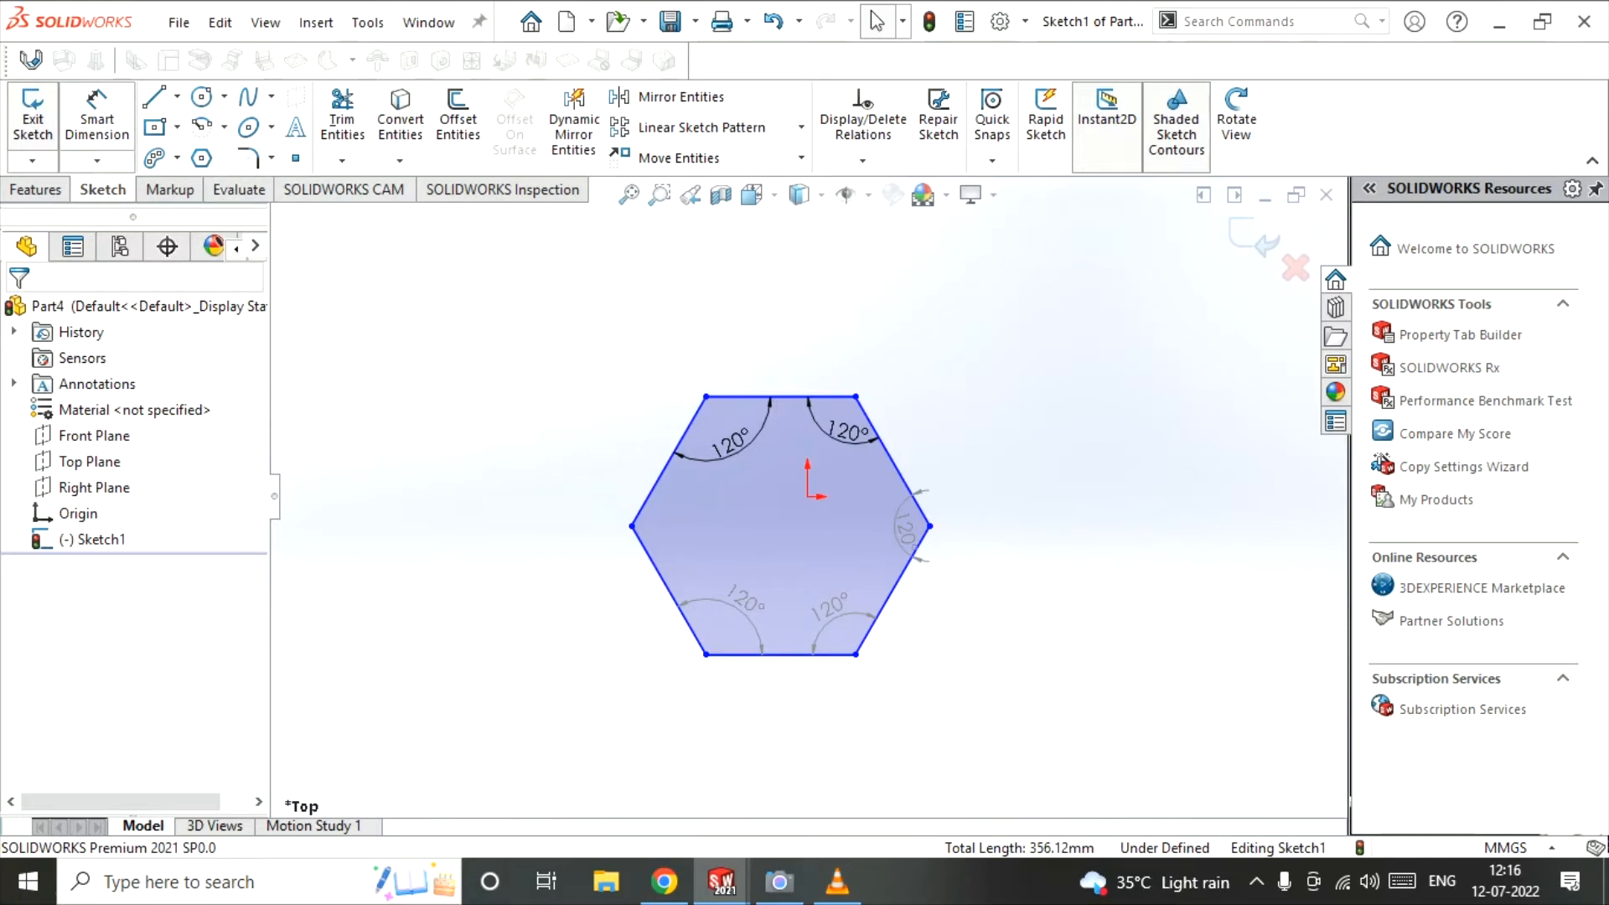
- Dimension the hexagon's upper horizontal side and set its length to 50 mm
{"action": "left_click", "coordinate": [787, 396]}
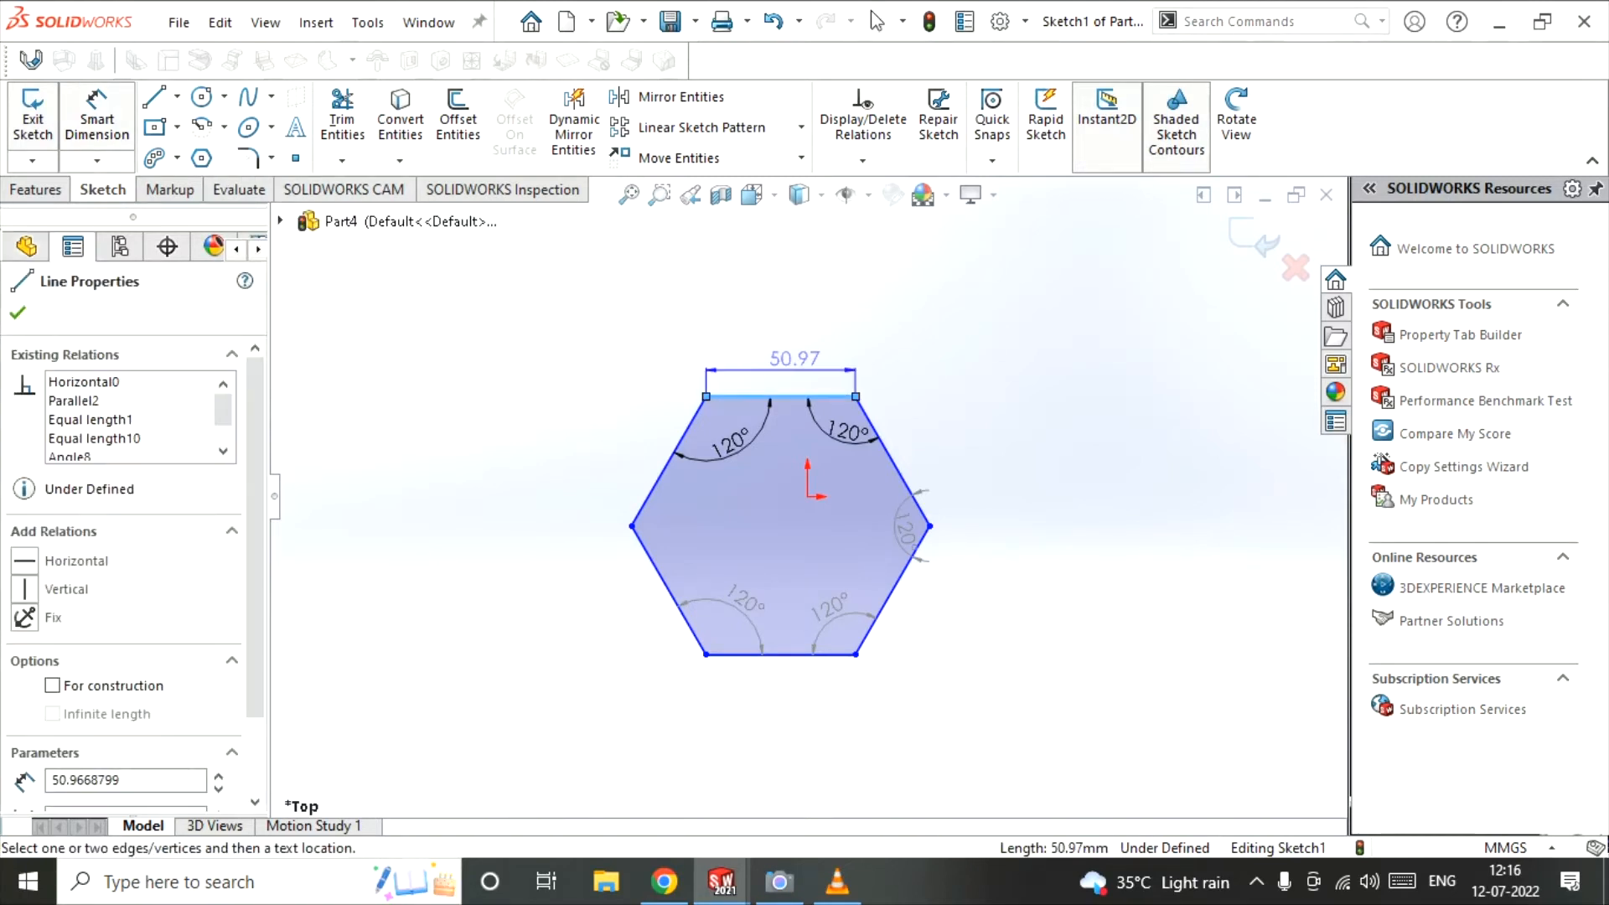
{"action": "left_click", "coordinate": [791, 357]}
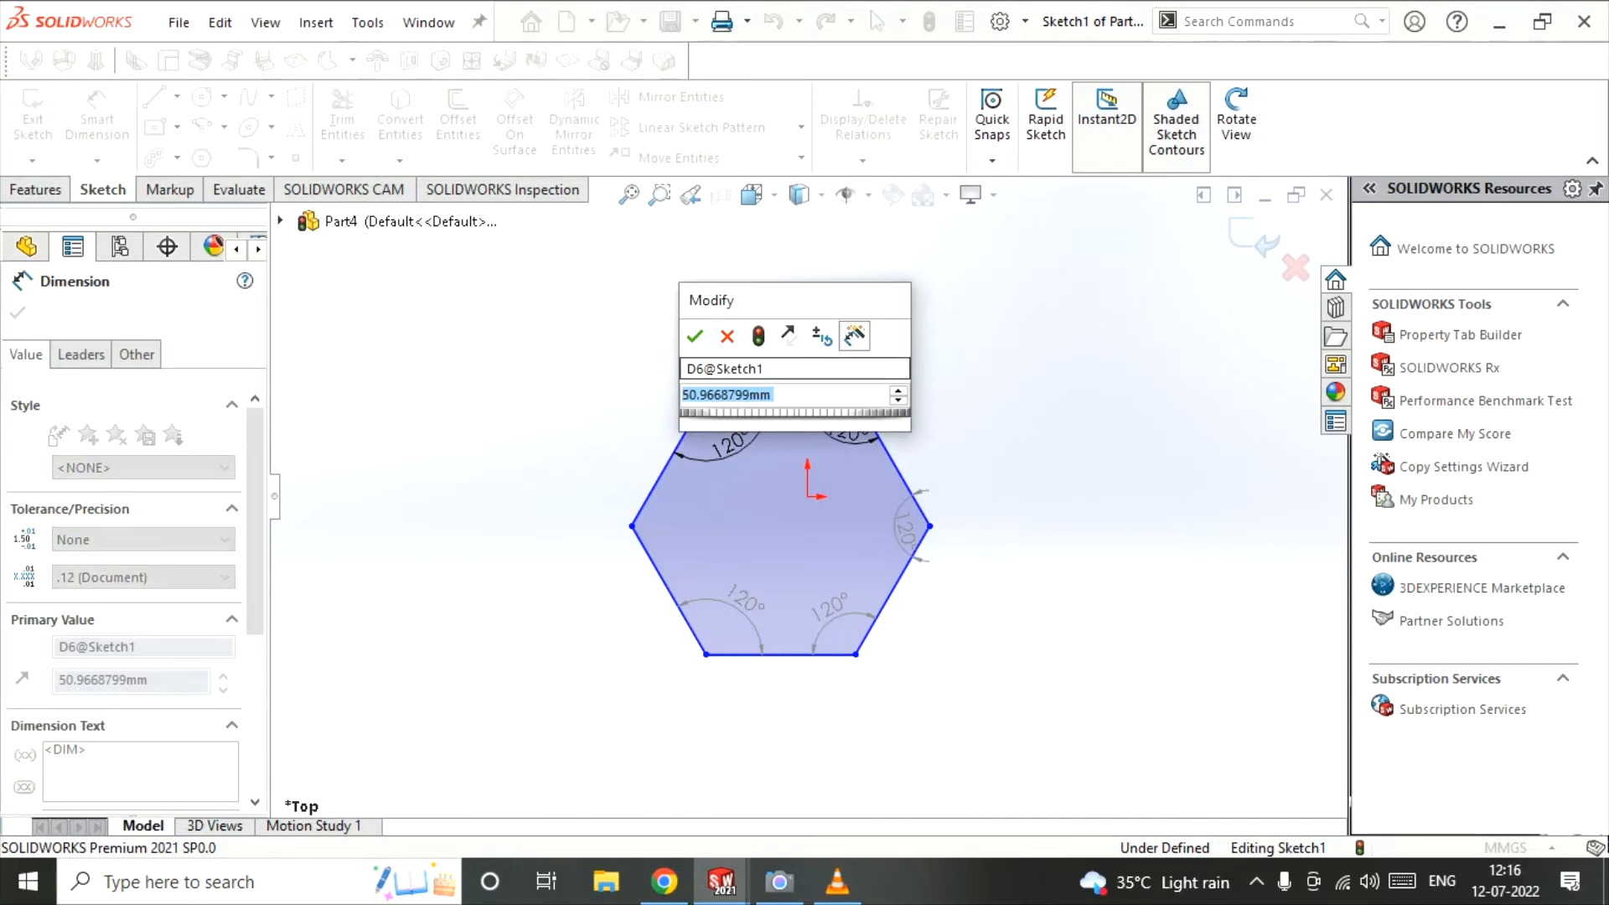
{"action": "type", "text": "50"}
{"action": "key", "text": "Return"}
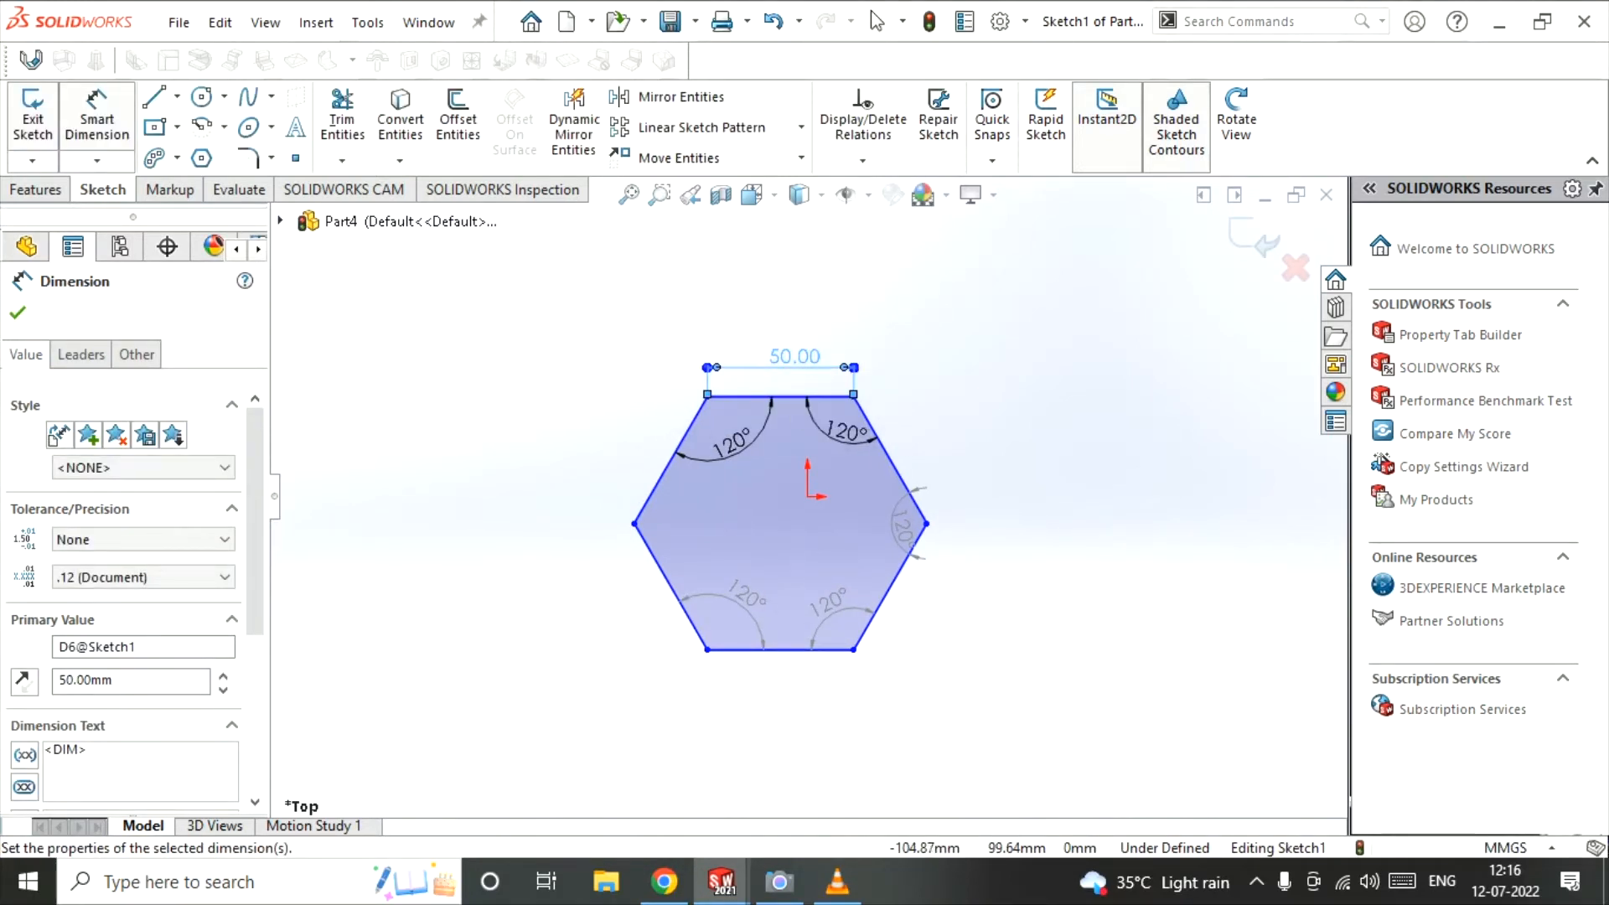
- Draw a diagonal centerline from the hexagon's upper-left vertex to its lower-right vertex
{"action": "left_click", "coordinate": [177, 97]}
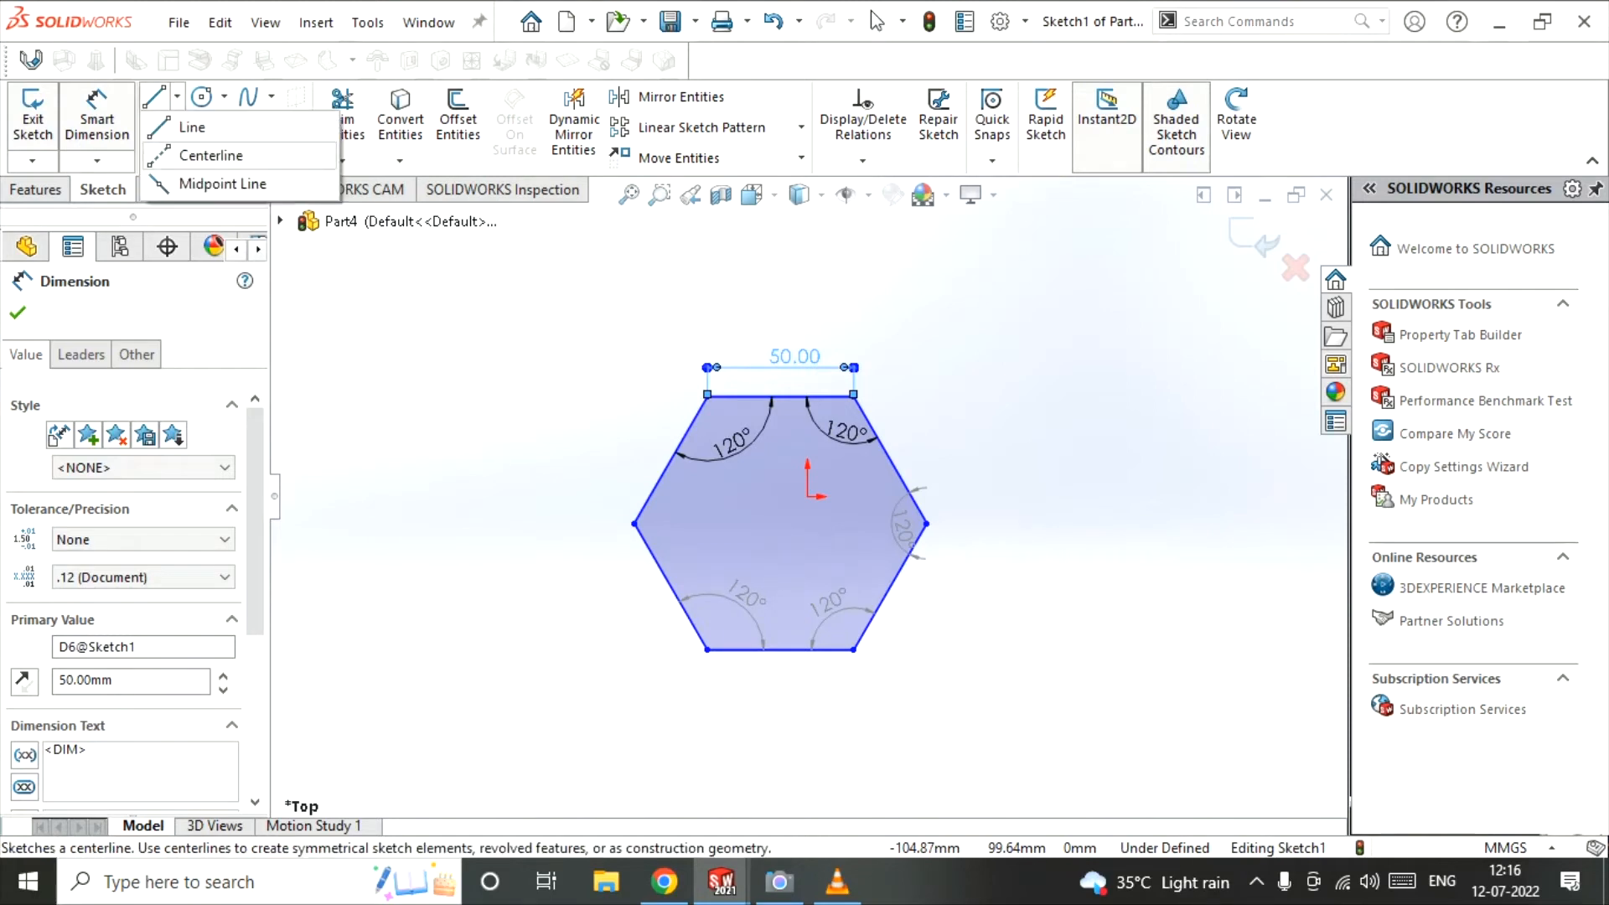
{"action": "left_click", "coordinate": [211, 155]}
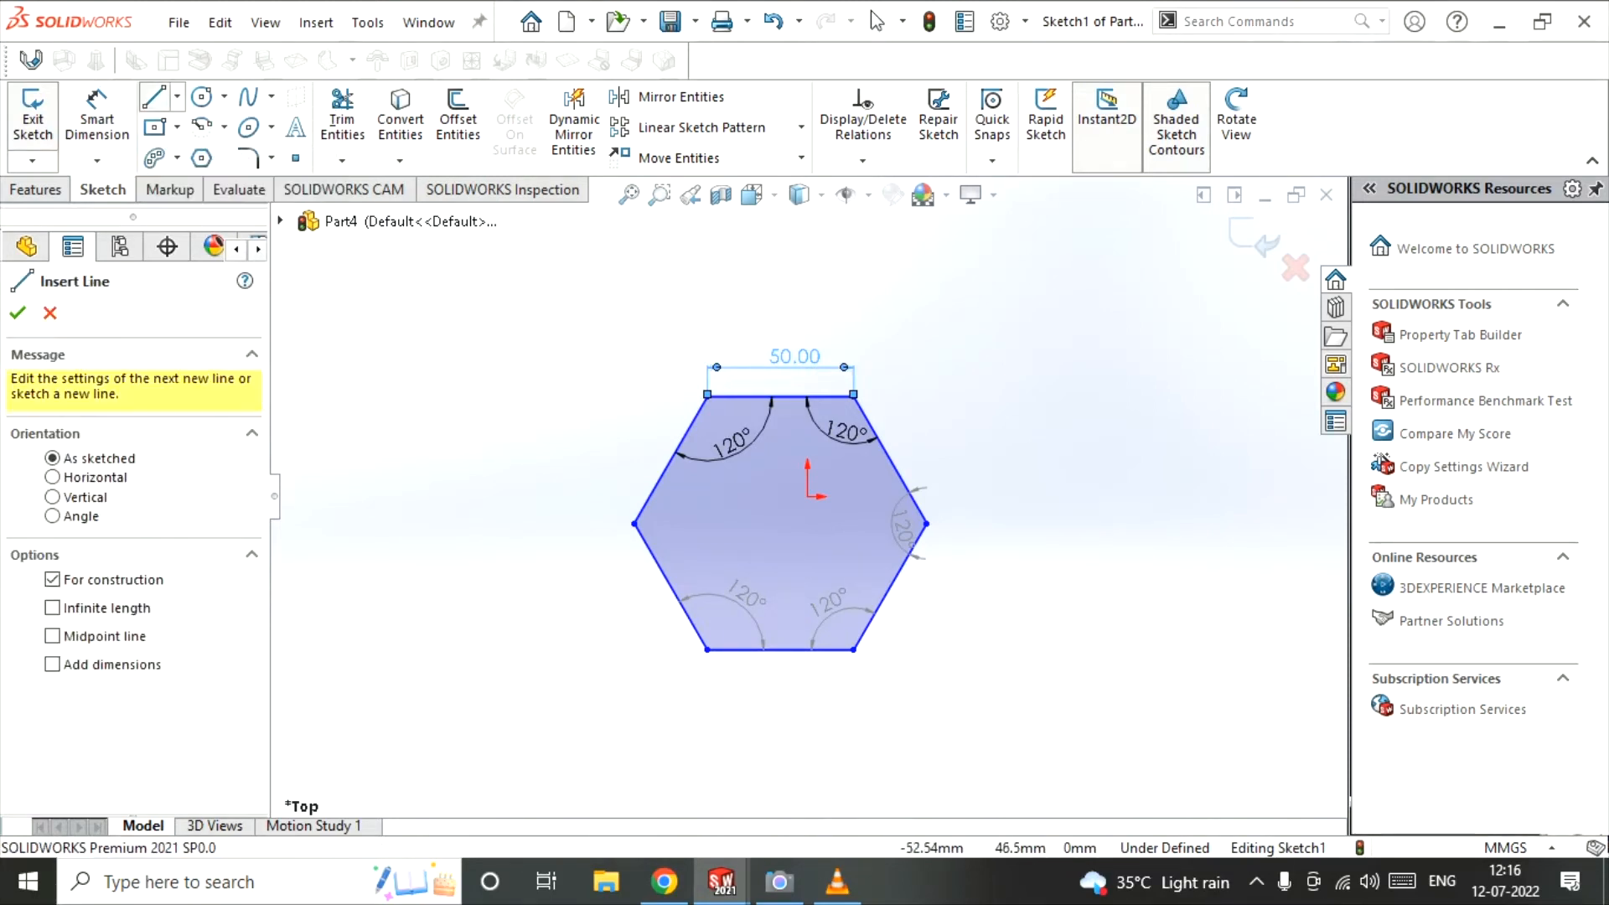
{"action": "left_click", "coordinate": [706, 395]}
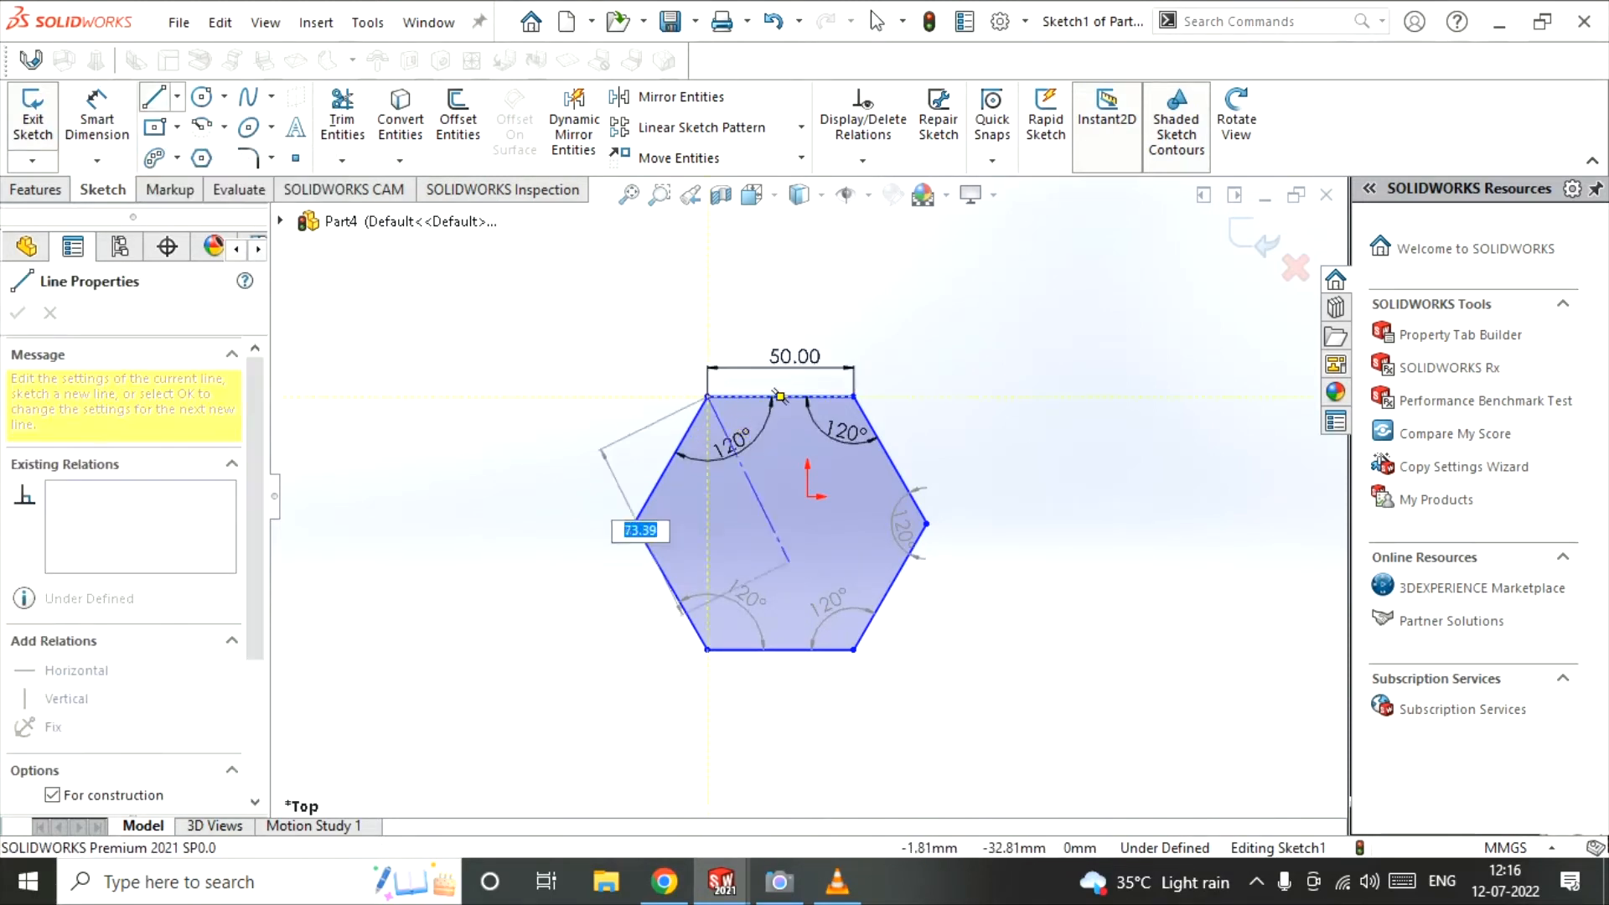
{"action": "left_click", "coordinate": [853, 649]}
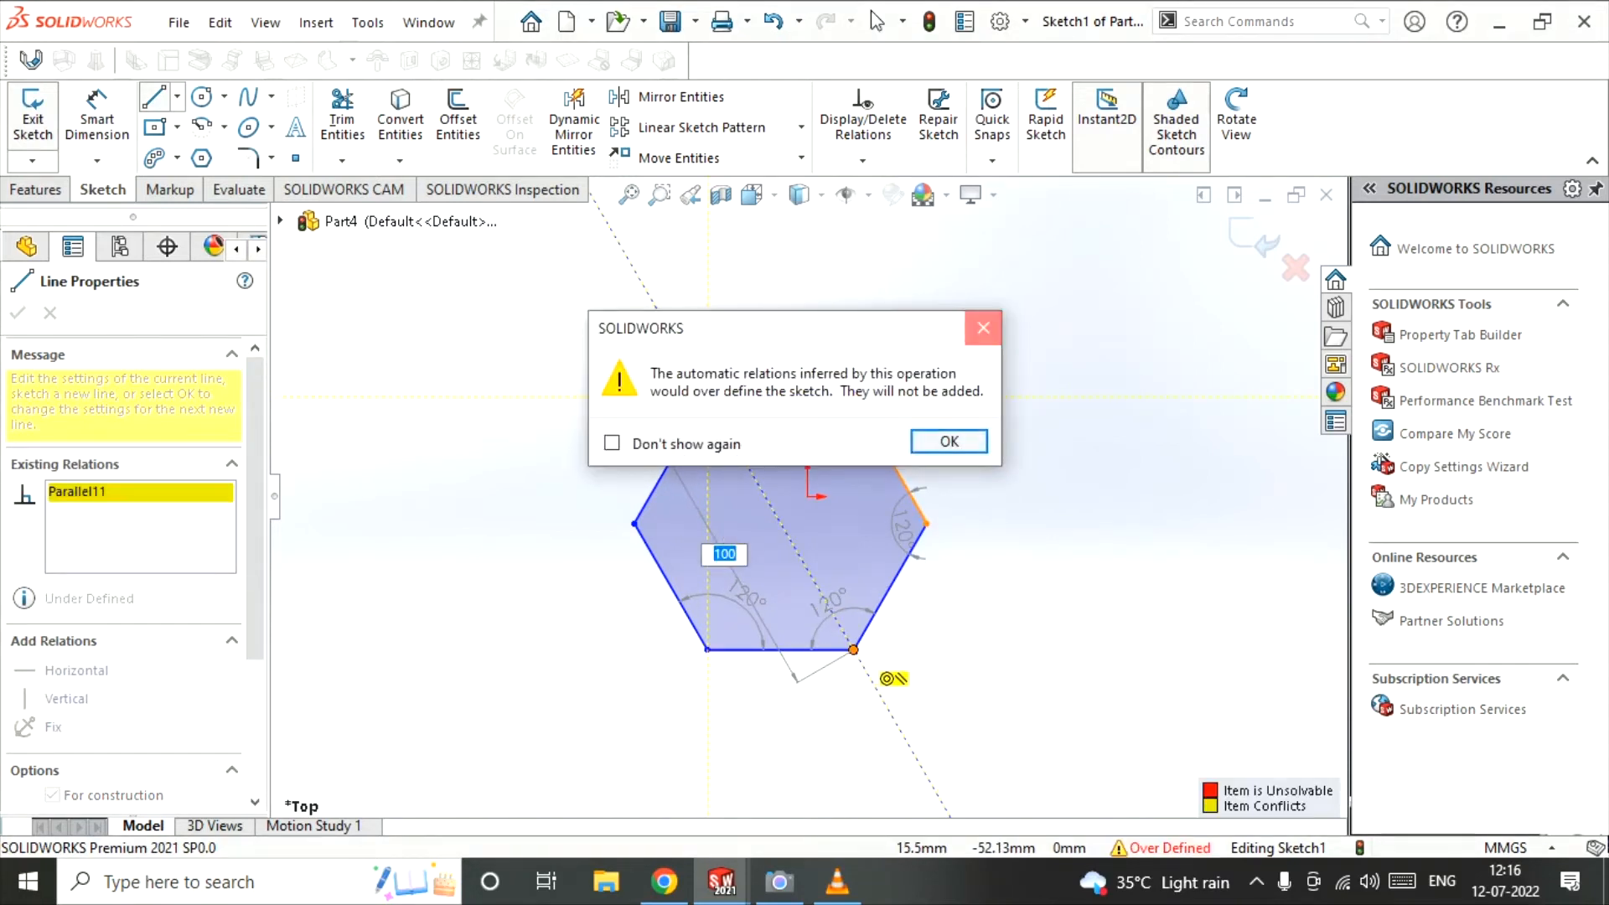
{"action": "left_click", "coordinate": [983, 327]}
{"action": "left_click", "coordinate": [1001, 567]}
{"action": "right_click", "coordinate": [1003, 390]}
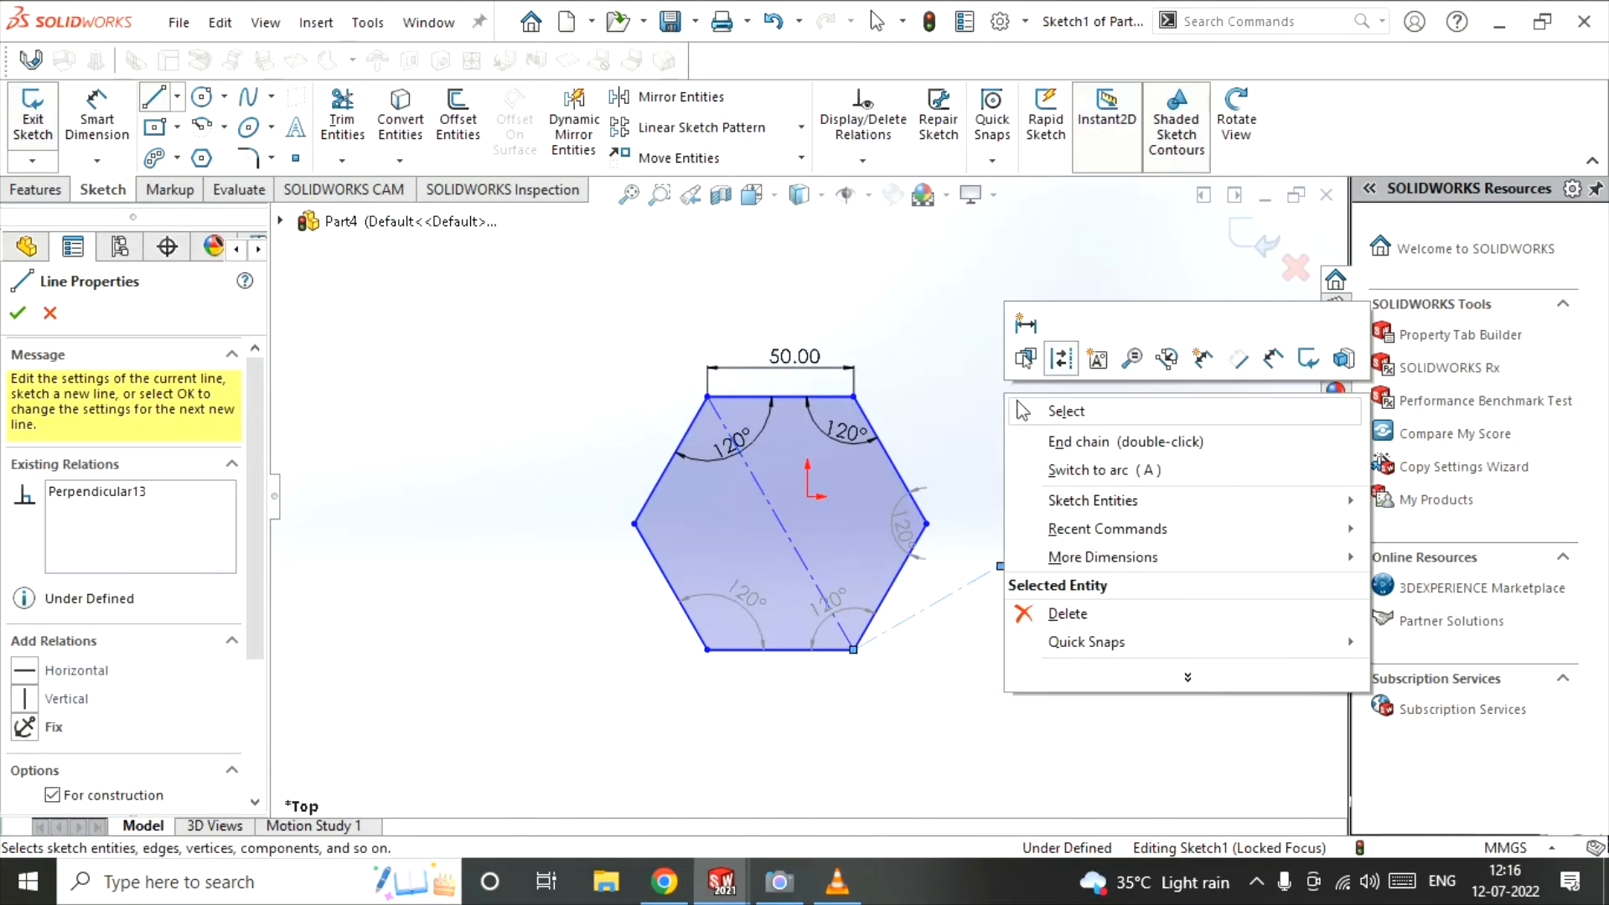
{"action": "left_click", "coordinate": [1031, 406]}
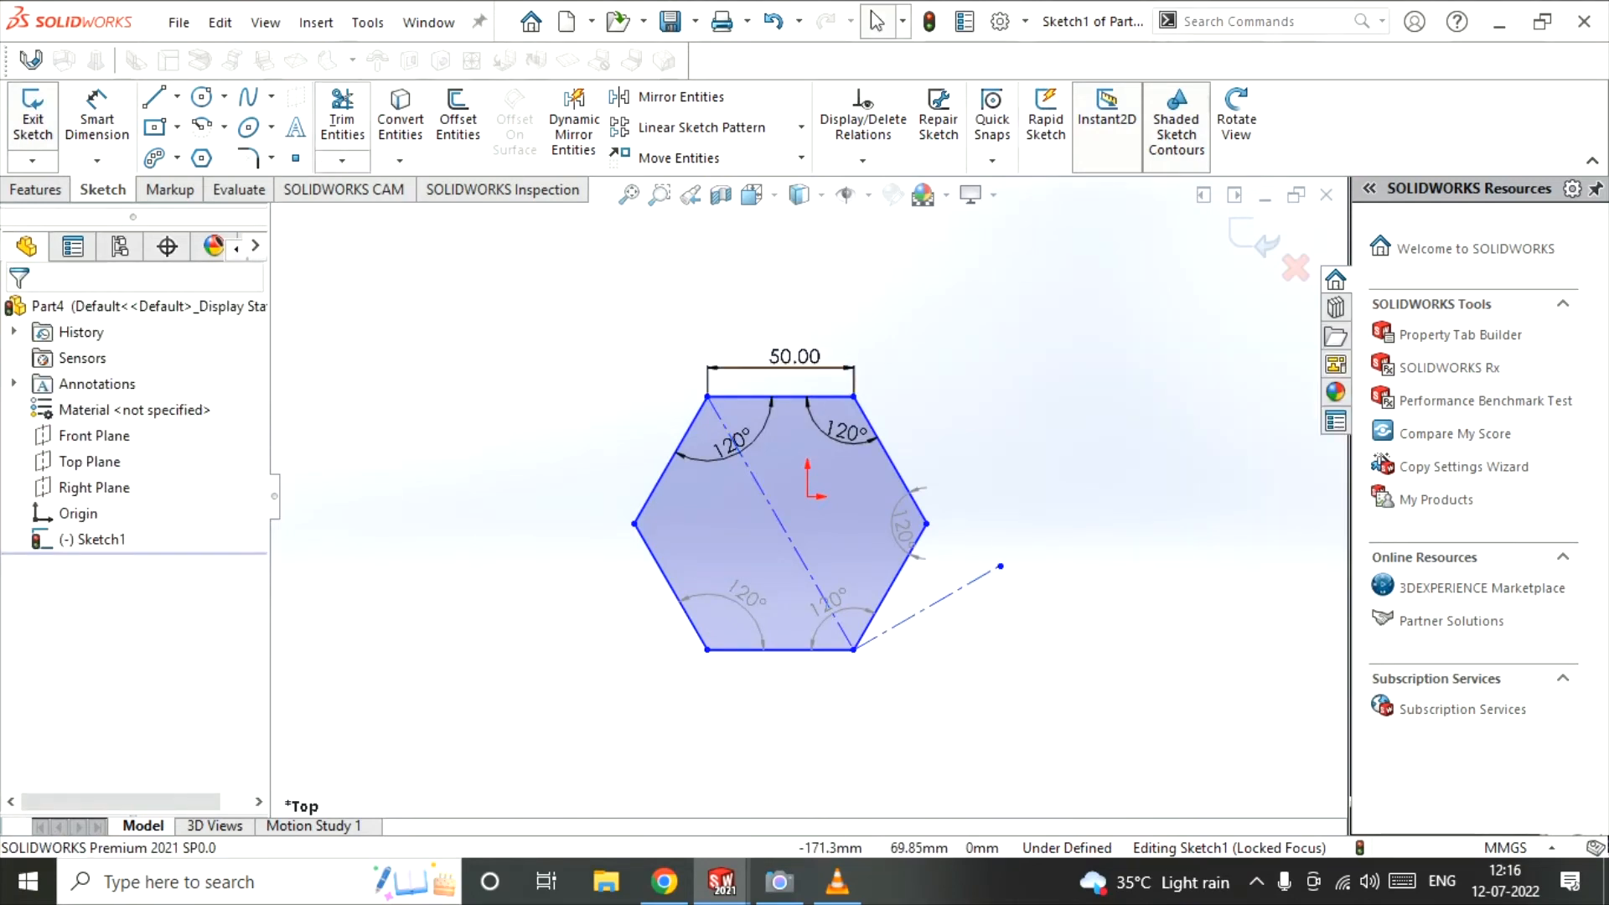
{"action": "left_click", "coordinate": [342, 118]}
{"action": "left_click_drag", "start_coordinate": [934, 587], "coordinate": [957, 607]}
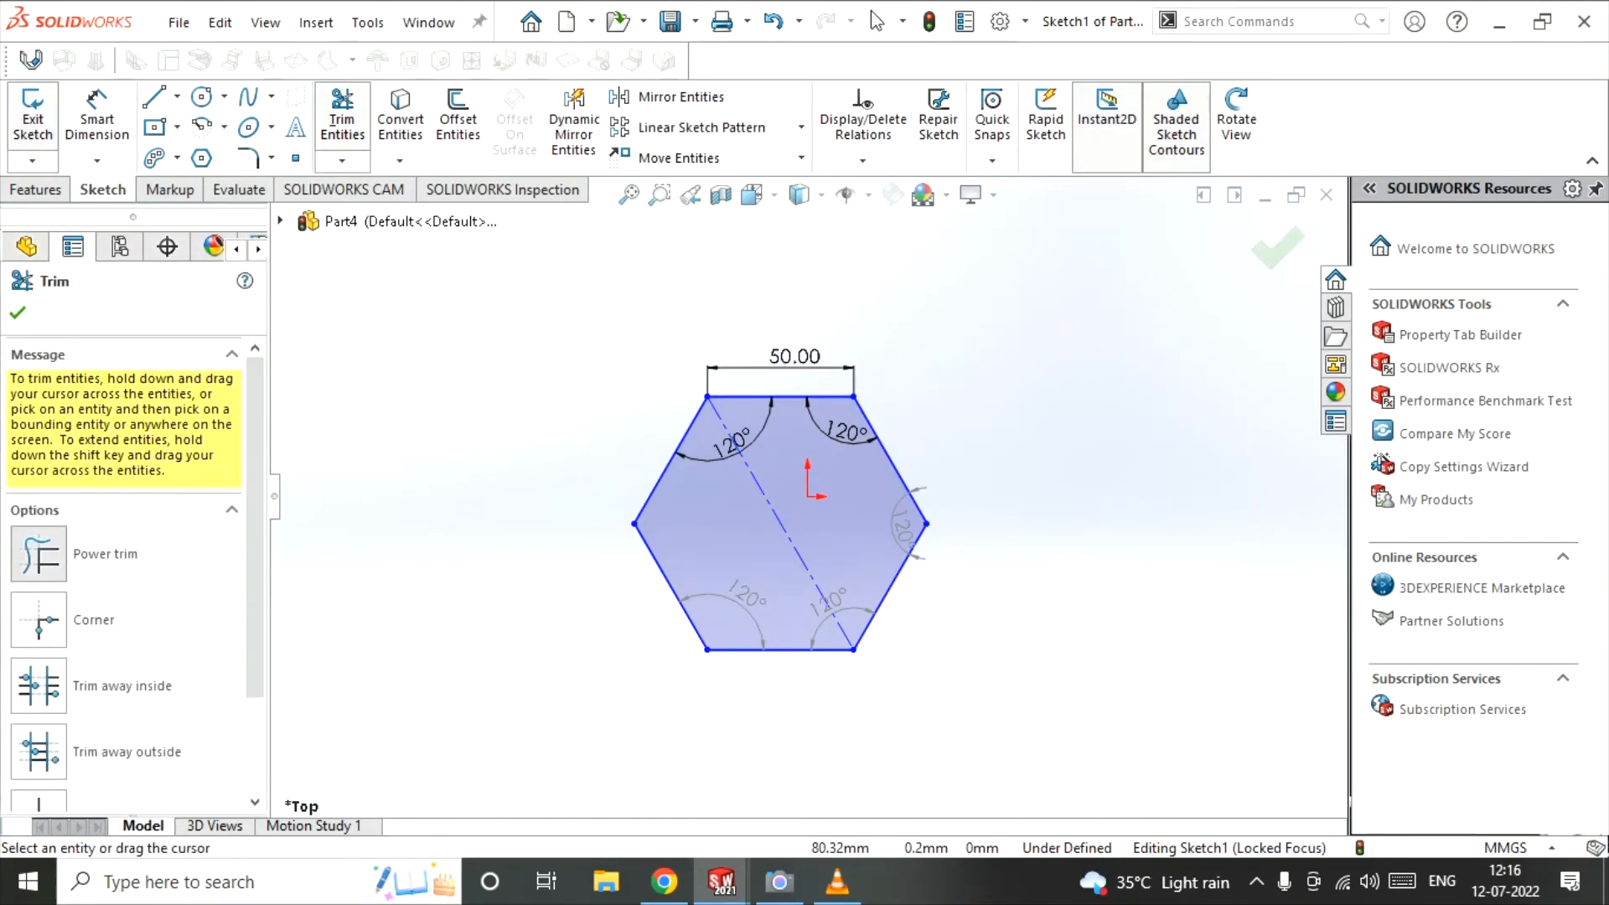
- Draw a diagonal centerline from the hexagon's upper-right vertex to its lower-left vertex
{"action": "right_click", "coordinate": [1039, 437]}
{"action": "left_click", "coordinate": [1081, 567]}
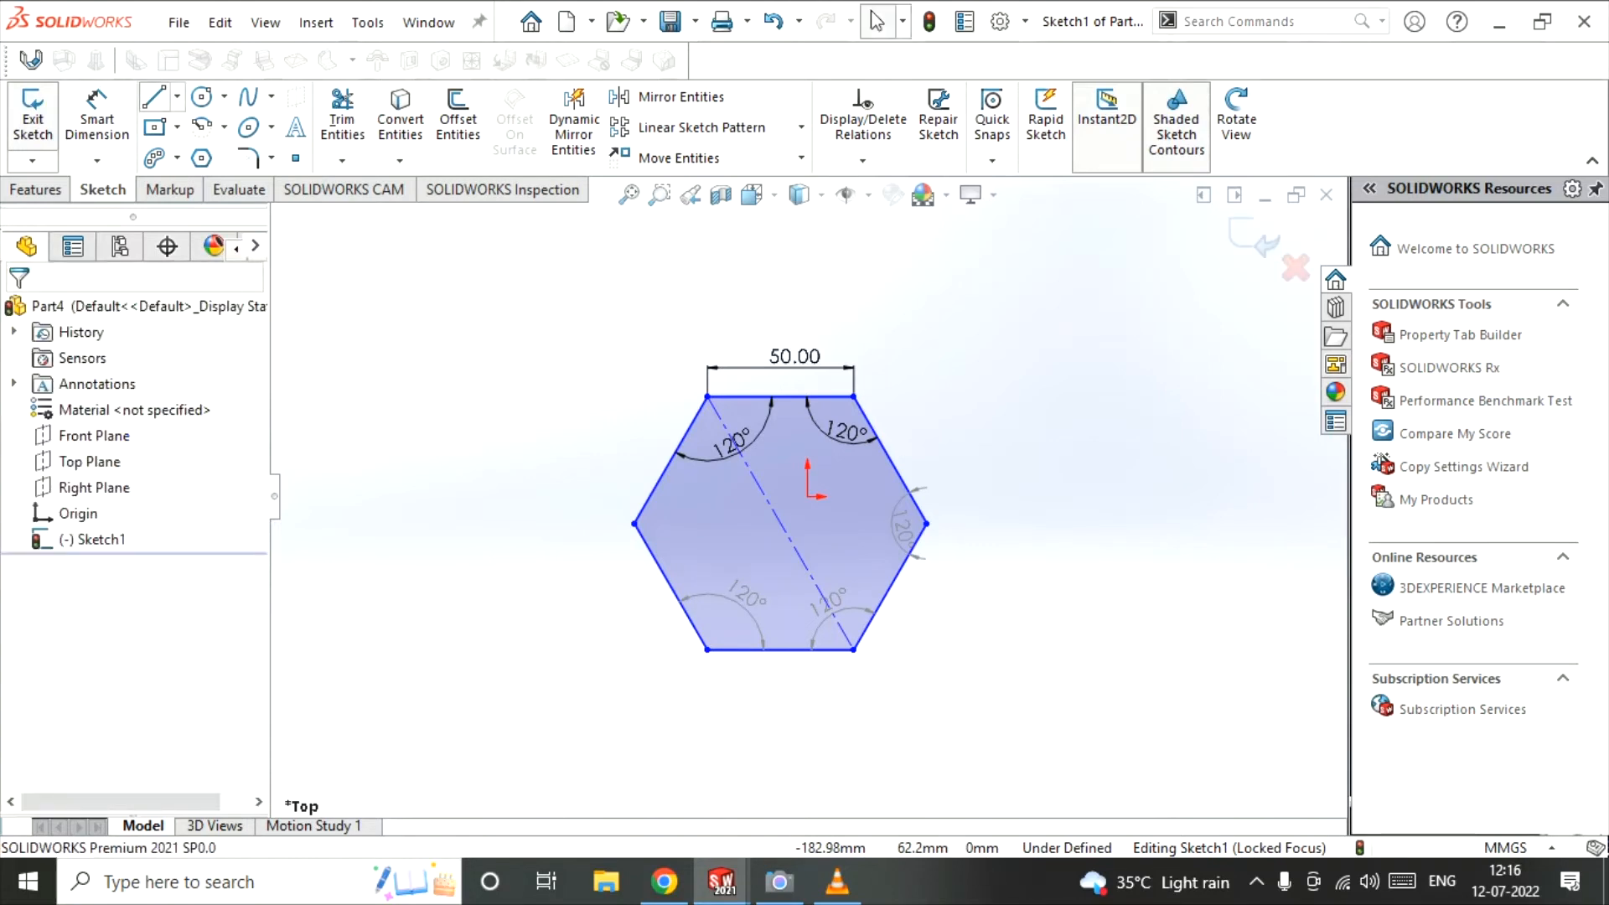
{"action": "left_click", "coordinate": [177, 96]}
{"action": "left_click", "coordinate": [209, 159]}
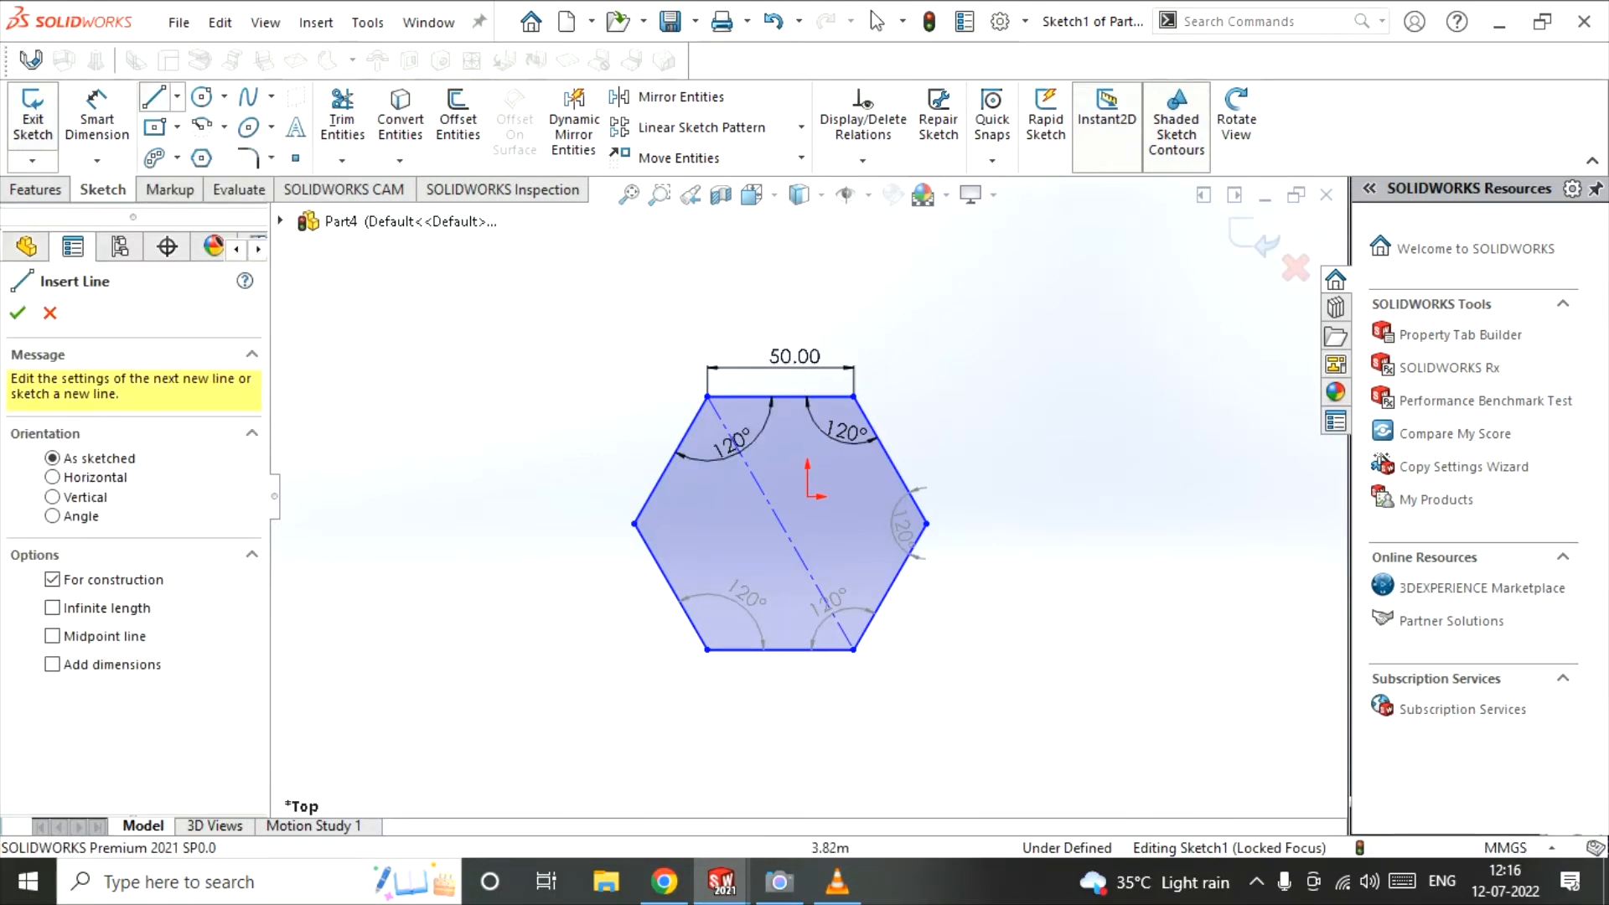
{"action": "left_click", "coordinate": [853, 396]}
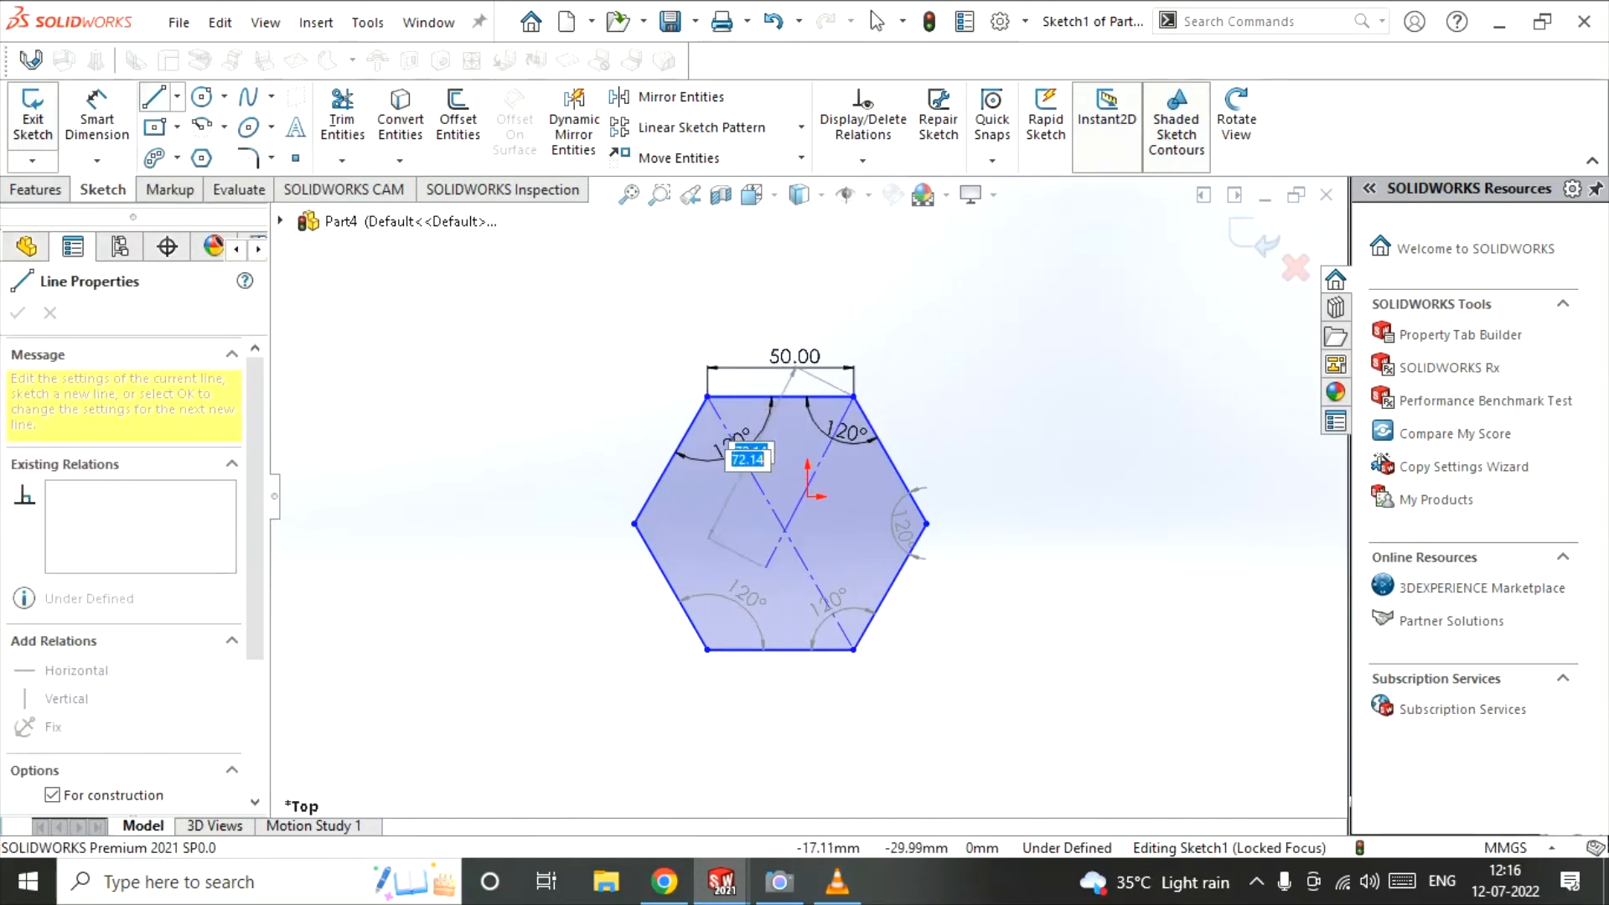
{"action": "left_click", "coordinate": [708, 649]}
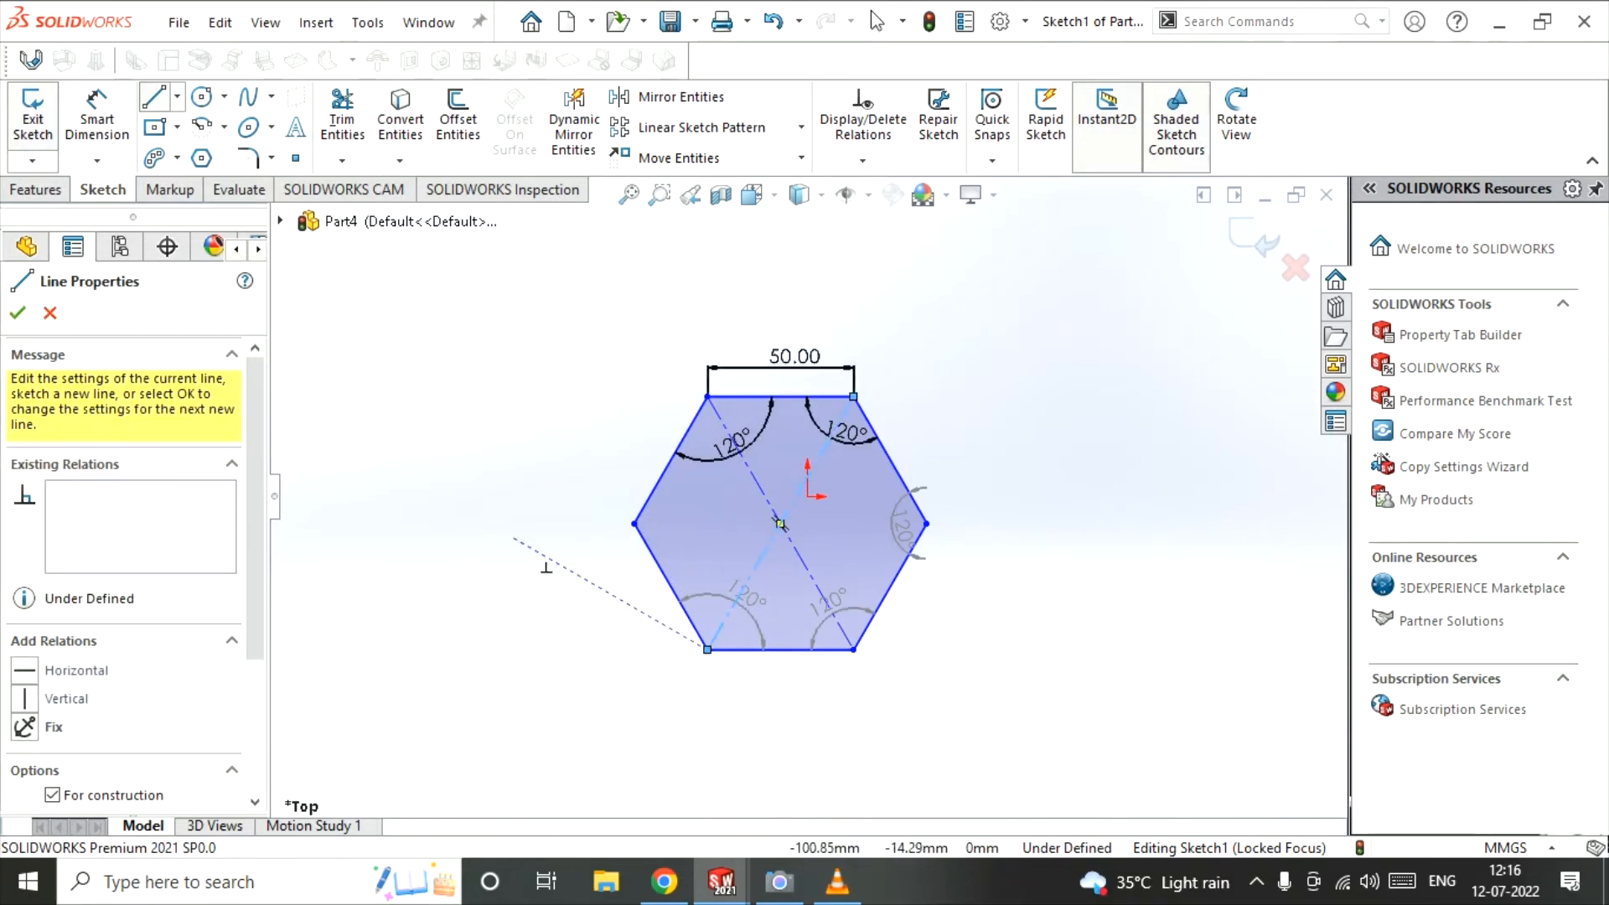
{"action": "right_click", "coordinate": [478, 483]}
{"action": "left_click", "coordinate": [529, 502]}
- Draw a horizontal centerline through the hexagon's center, from its left vertex to its right vertex
{"action": "left_click", "coordinate": [177, 97]}
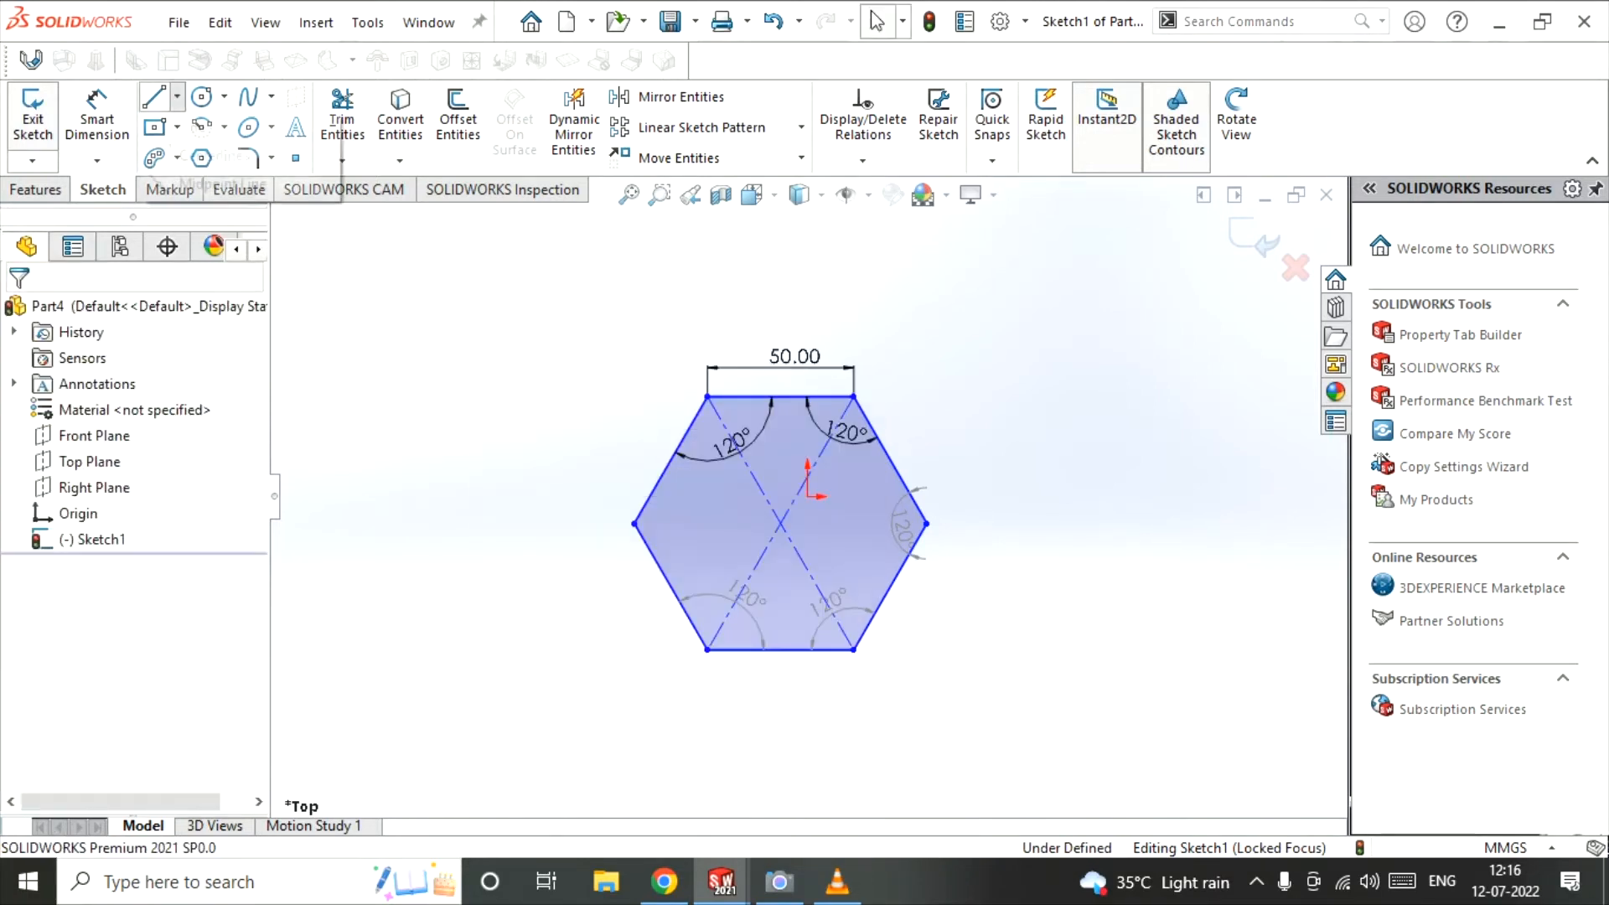
{"action": "left_click", "coordinate": [211, 156]}
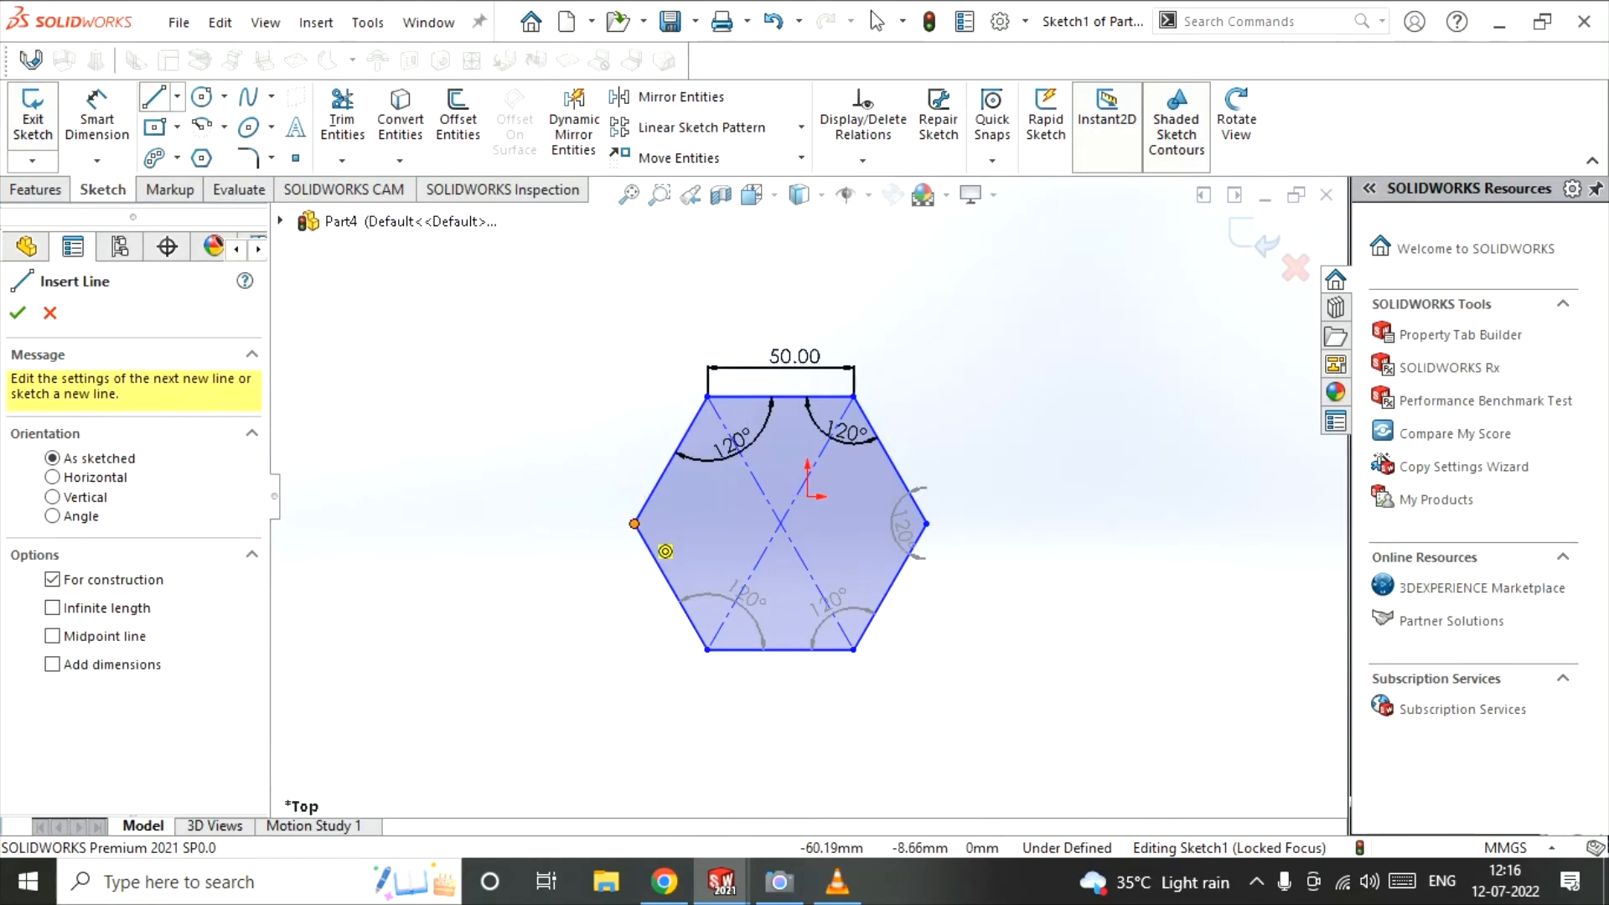
{"action": "left_click", "coordinate": [633, 524]}
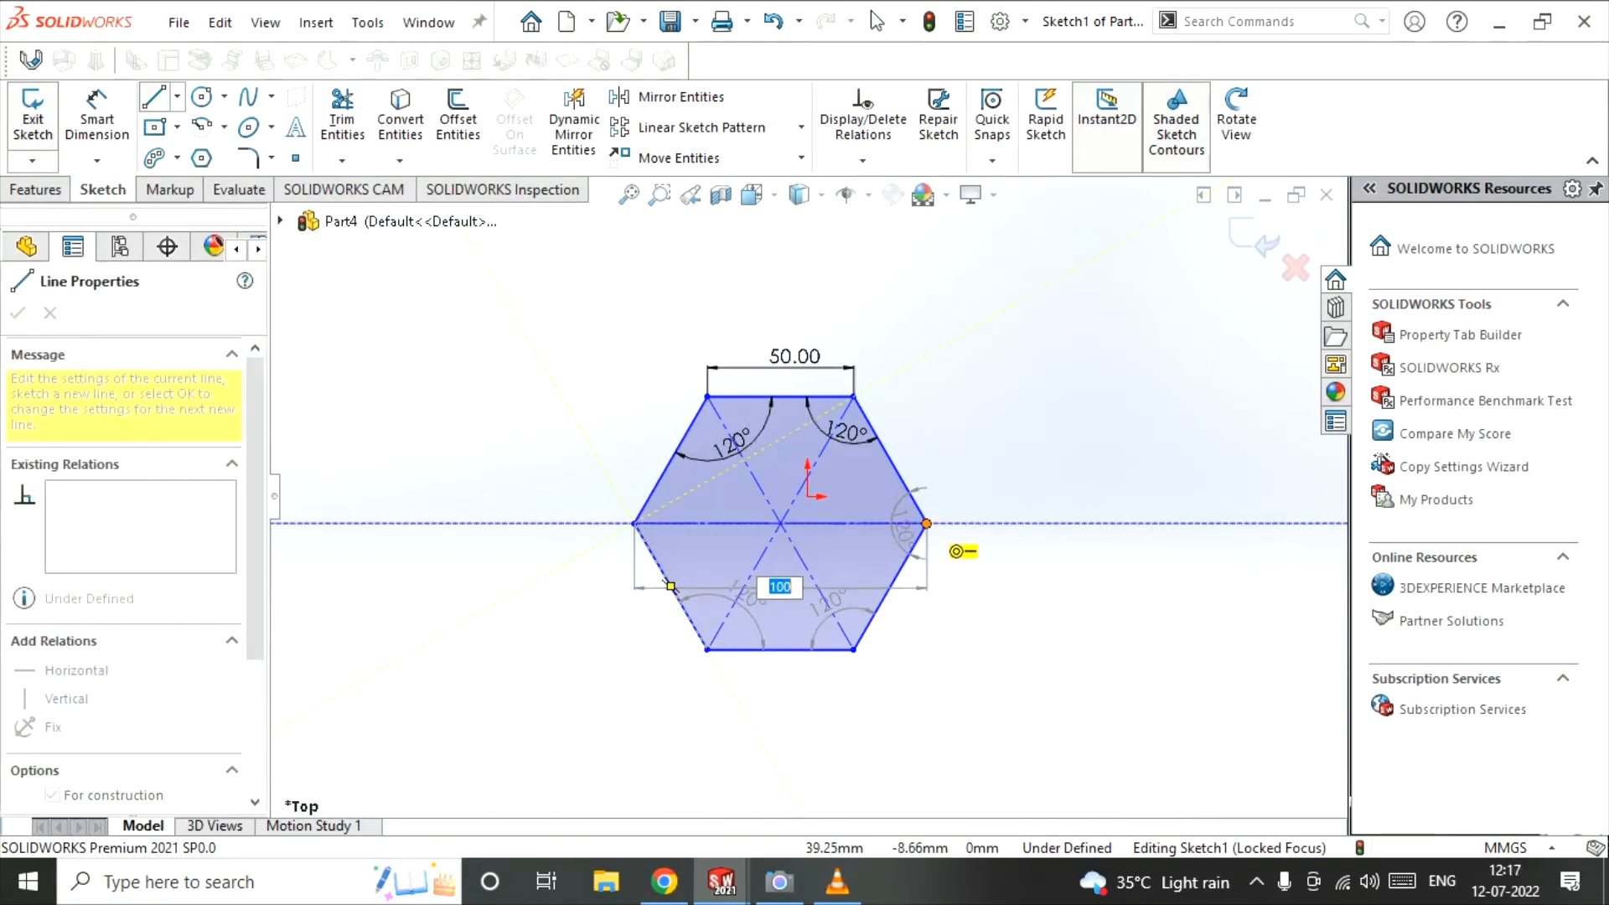
{"action": "left_click", "coordinate": [926, 524]}
{"action": "left_click", "coordinate": [949, 441]}
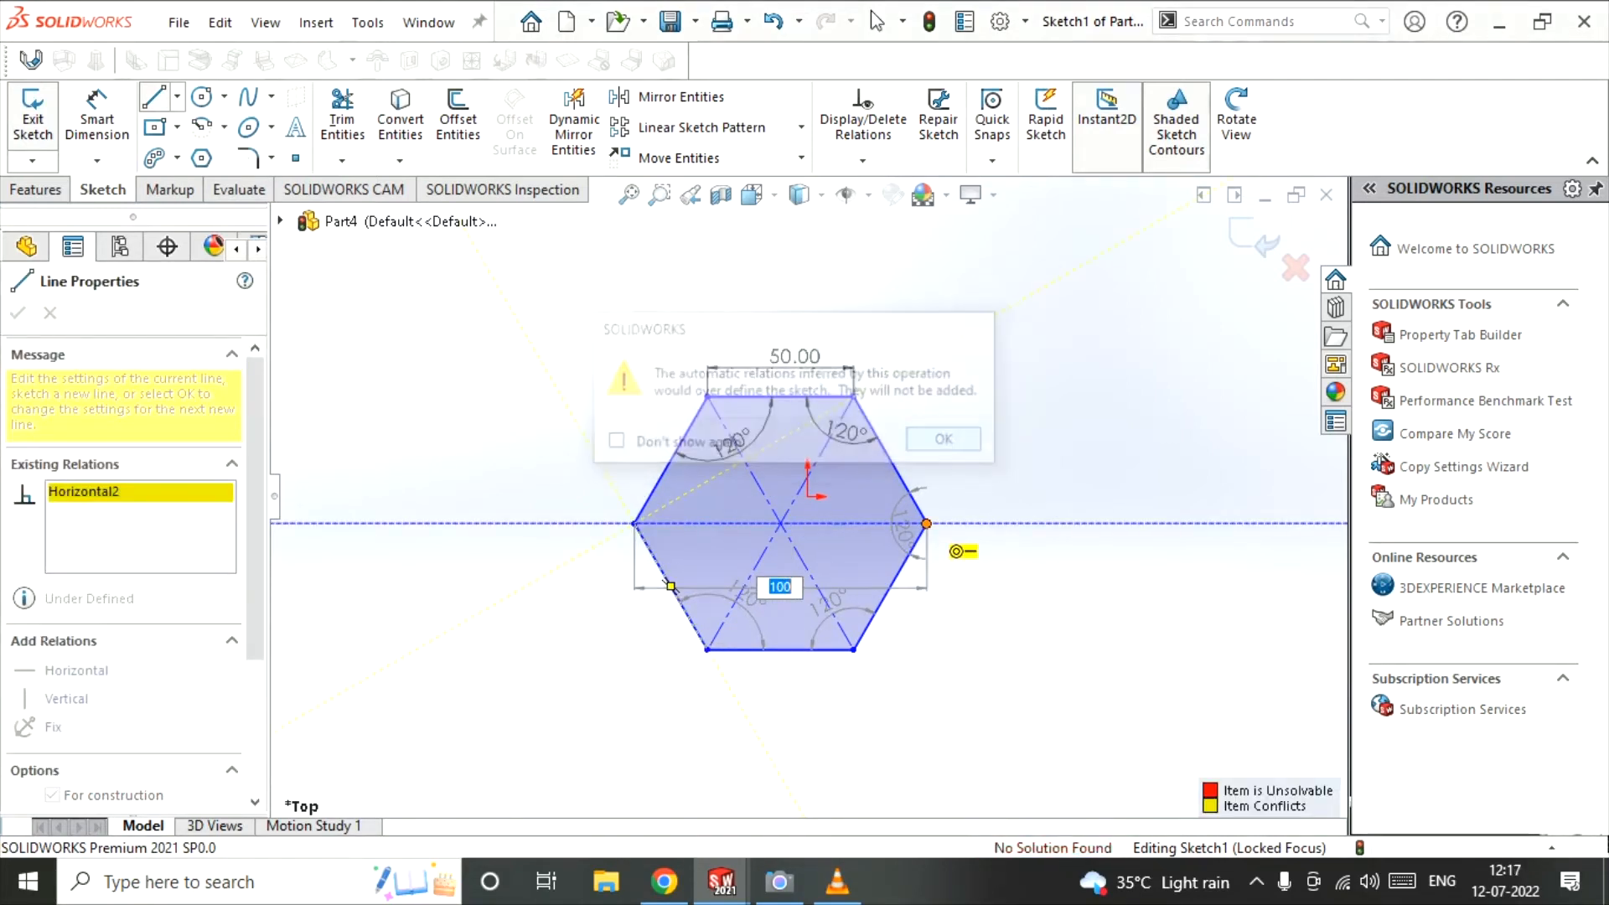
{"action": "right_click", "coordinate": [1036, 389]}
{"action": "left_click", "coordinate": [1090, 405]}
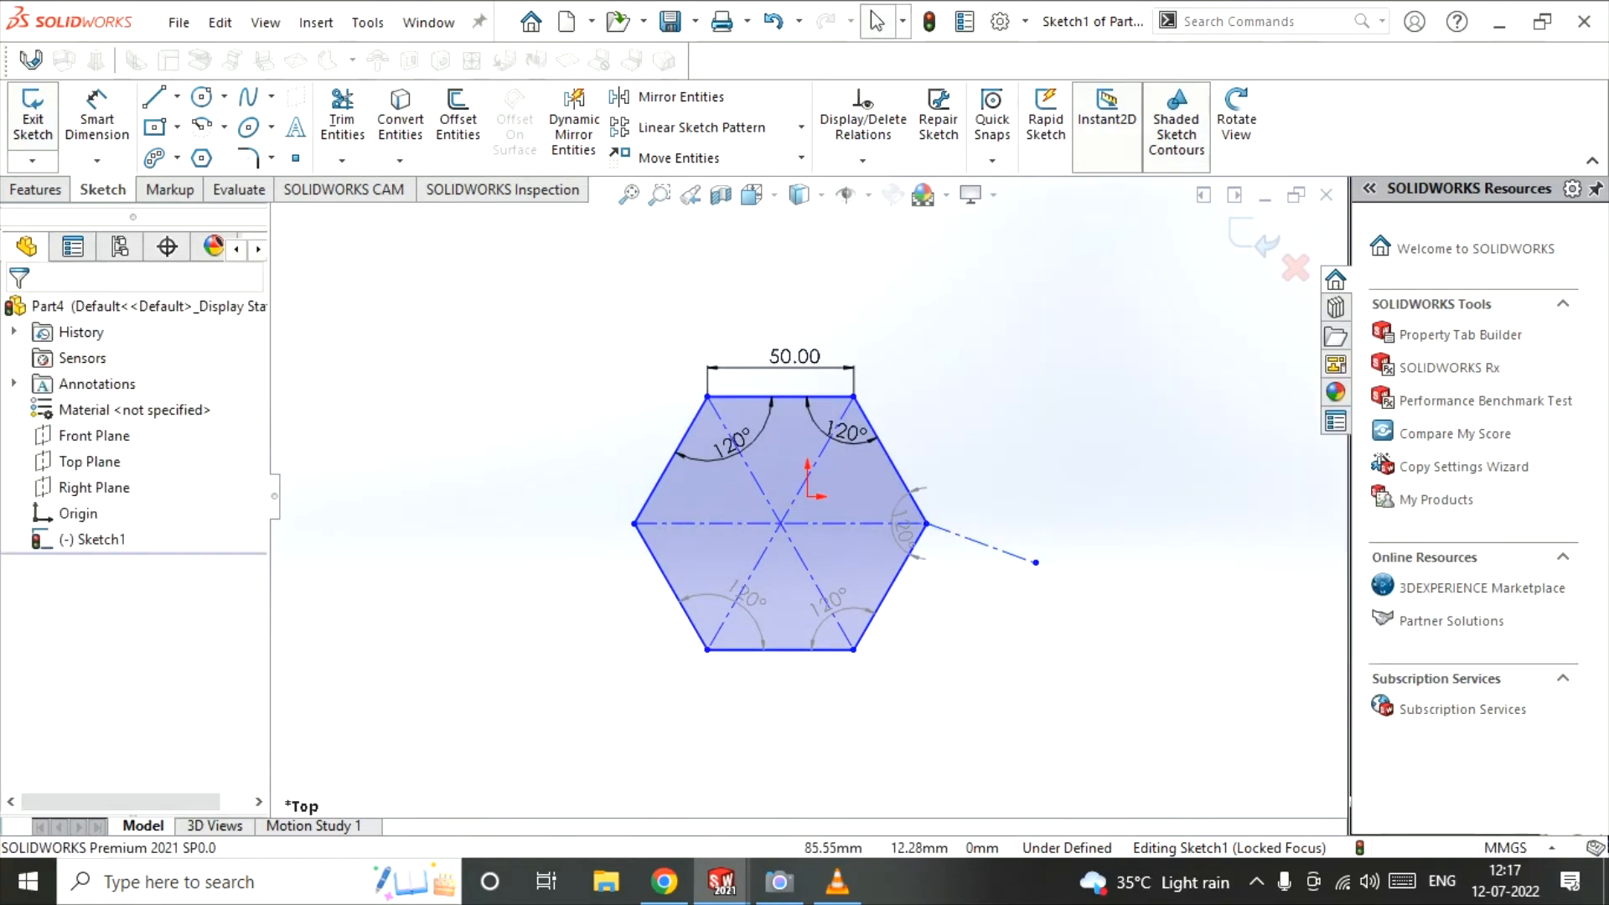
- Trim away the stray centerline segment that extends outside the hexagon from its right vertex
{"action": "left_click_drag", "start_coordinate": [1051, 462], "coordinate": [957, 600]}
{"action": "key", "text": "Delete"}
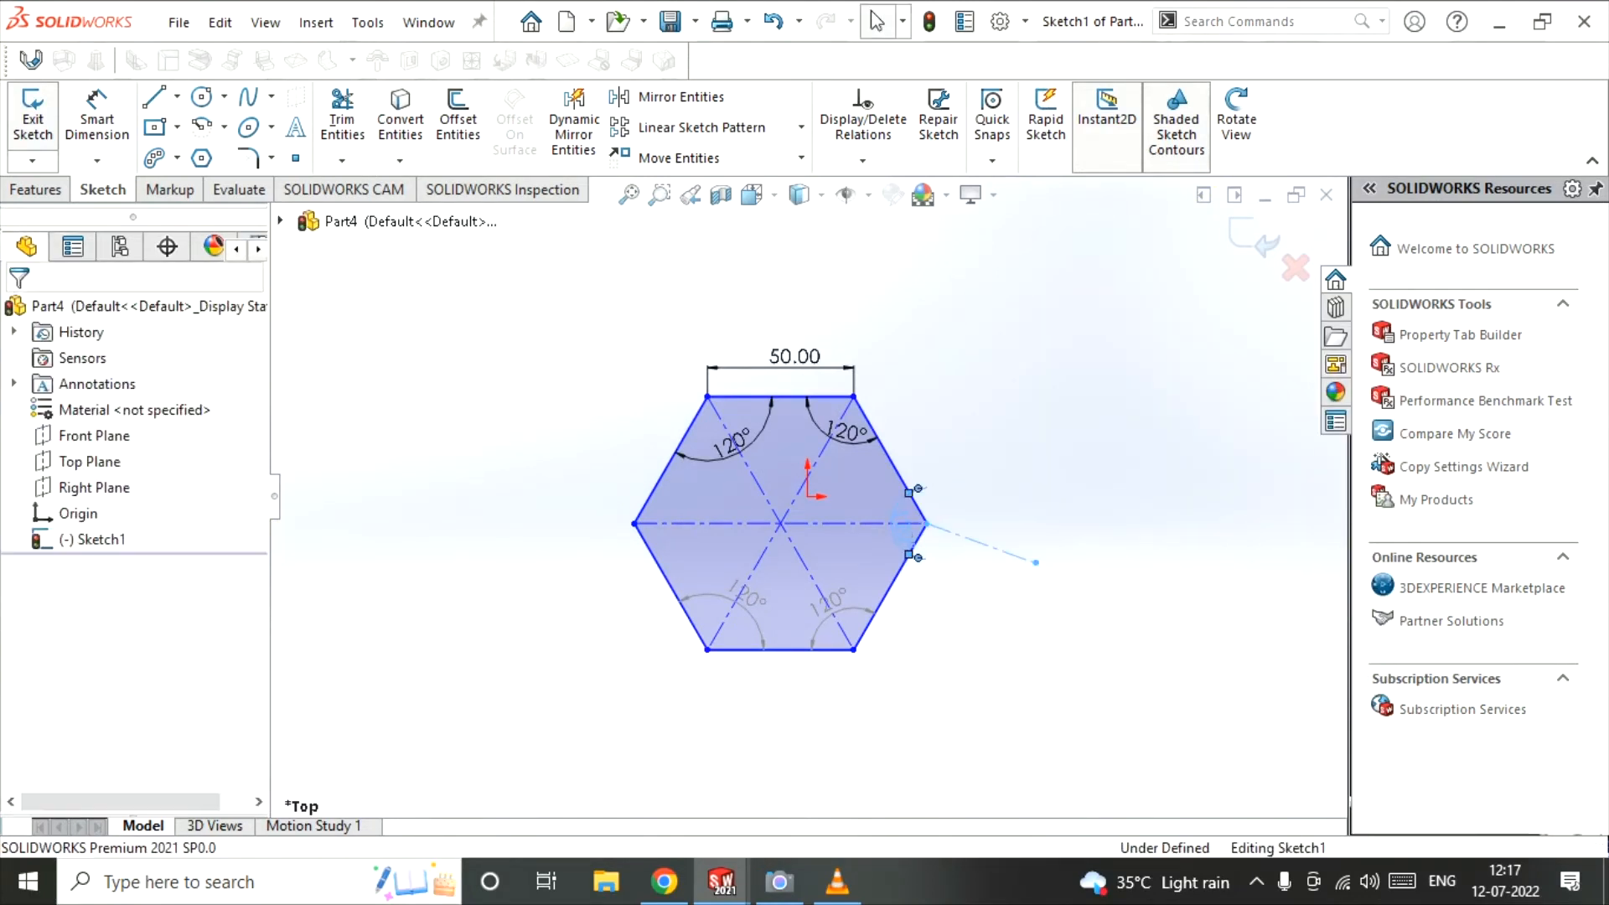
{"action": "left_click_drag", "start_coordinate": [1037, 457], "coordinate": [955, 605]}
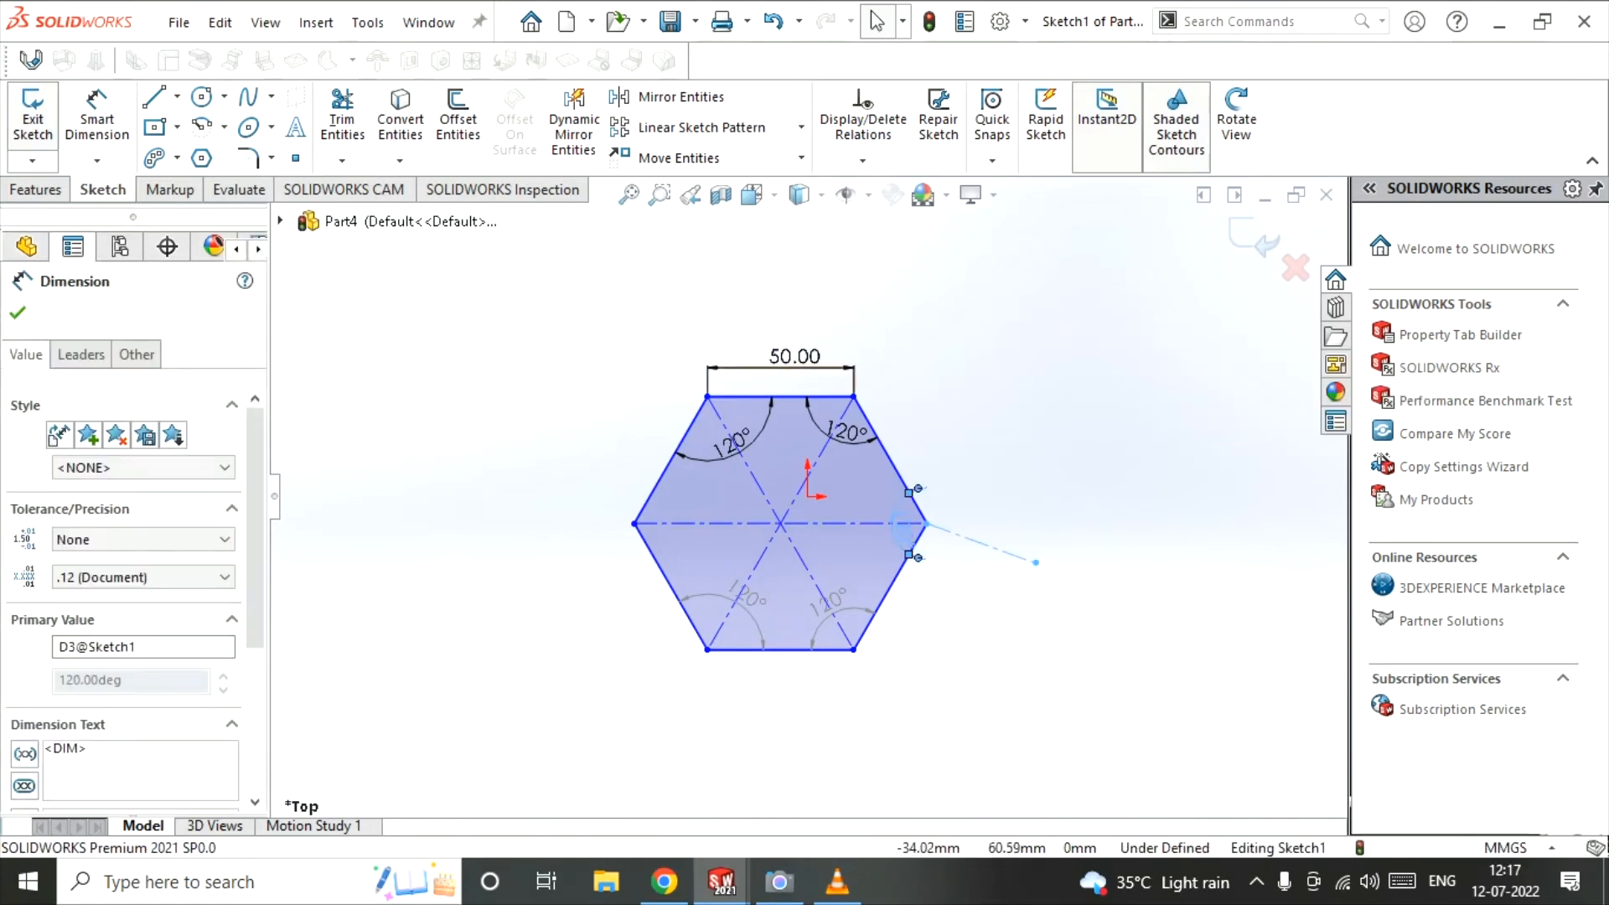
{"action": "key", "text": "Escape"}
{"action": "left_click", "coordinate": [342, 117]}
{"action": "left_click_drag", "start_coordinate": [989, 511], "coordinate": [977, 591]}
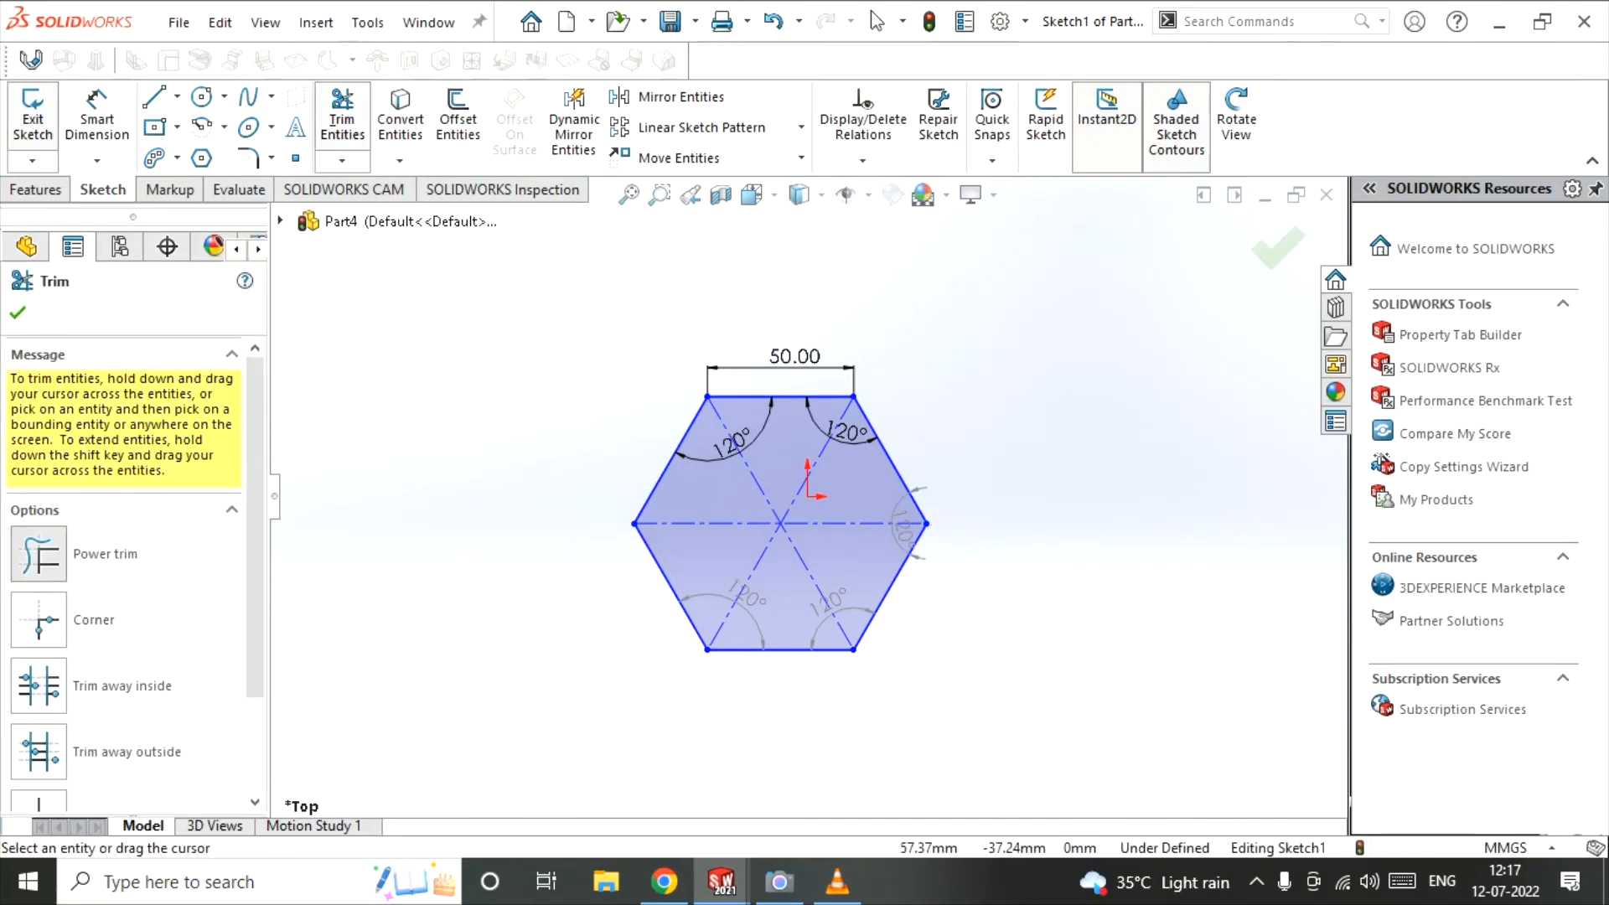
{"action": "key", "text": "Escape"}
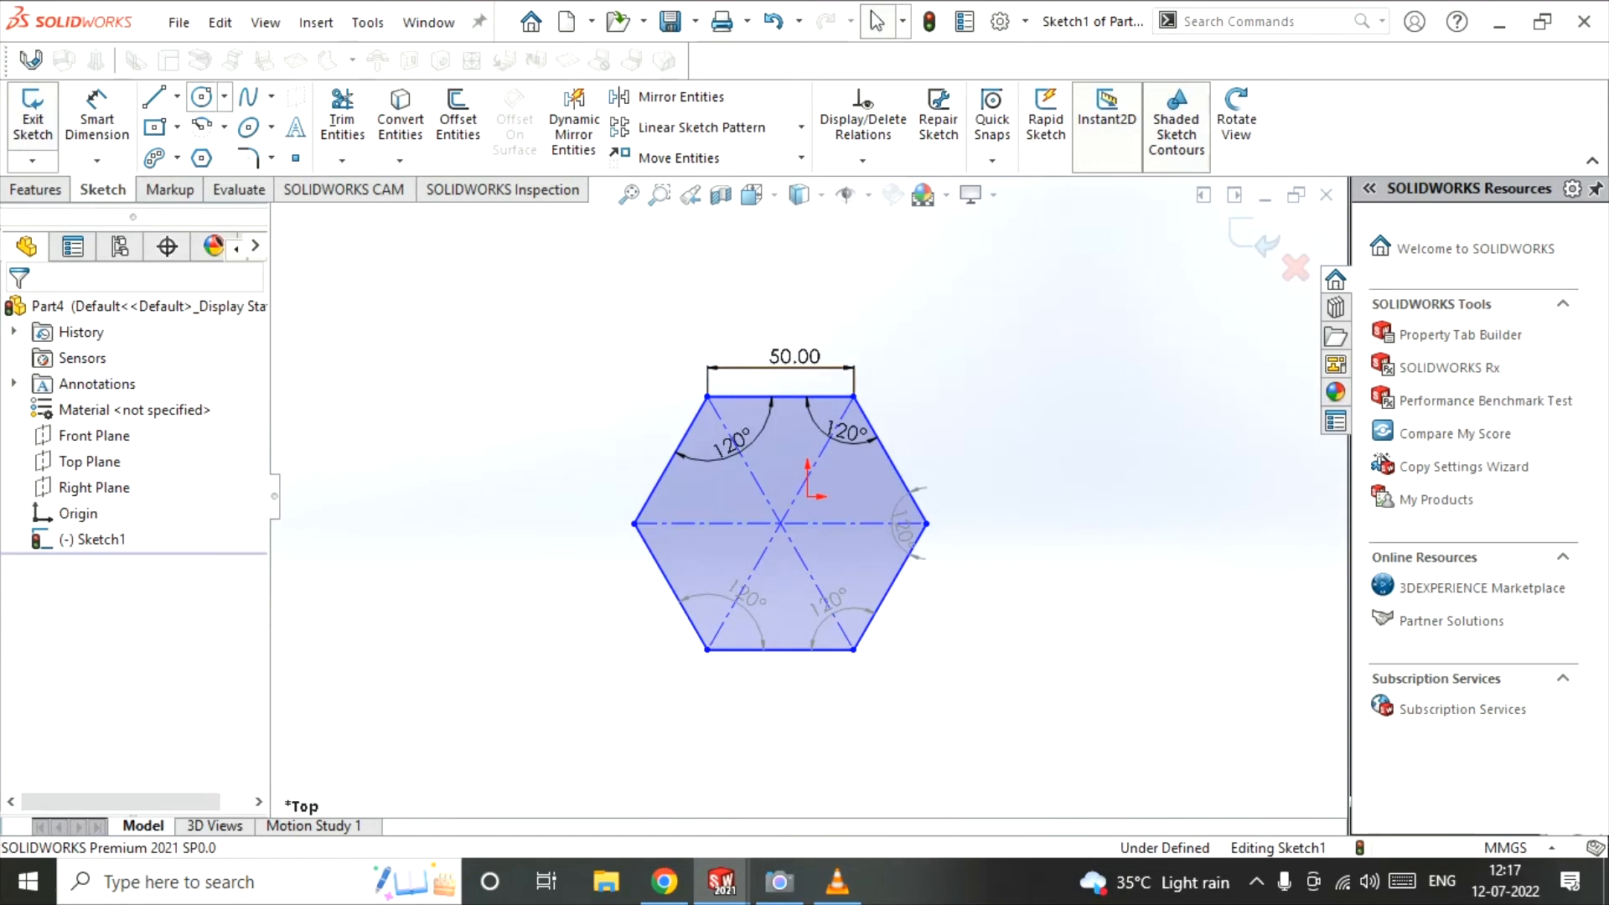
- Draw a circle centered on the centerlines' intersection that reaches the hexagon's sides as its inscribed circle
{"action": "left_click", "coordinate": [201, 97]}
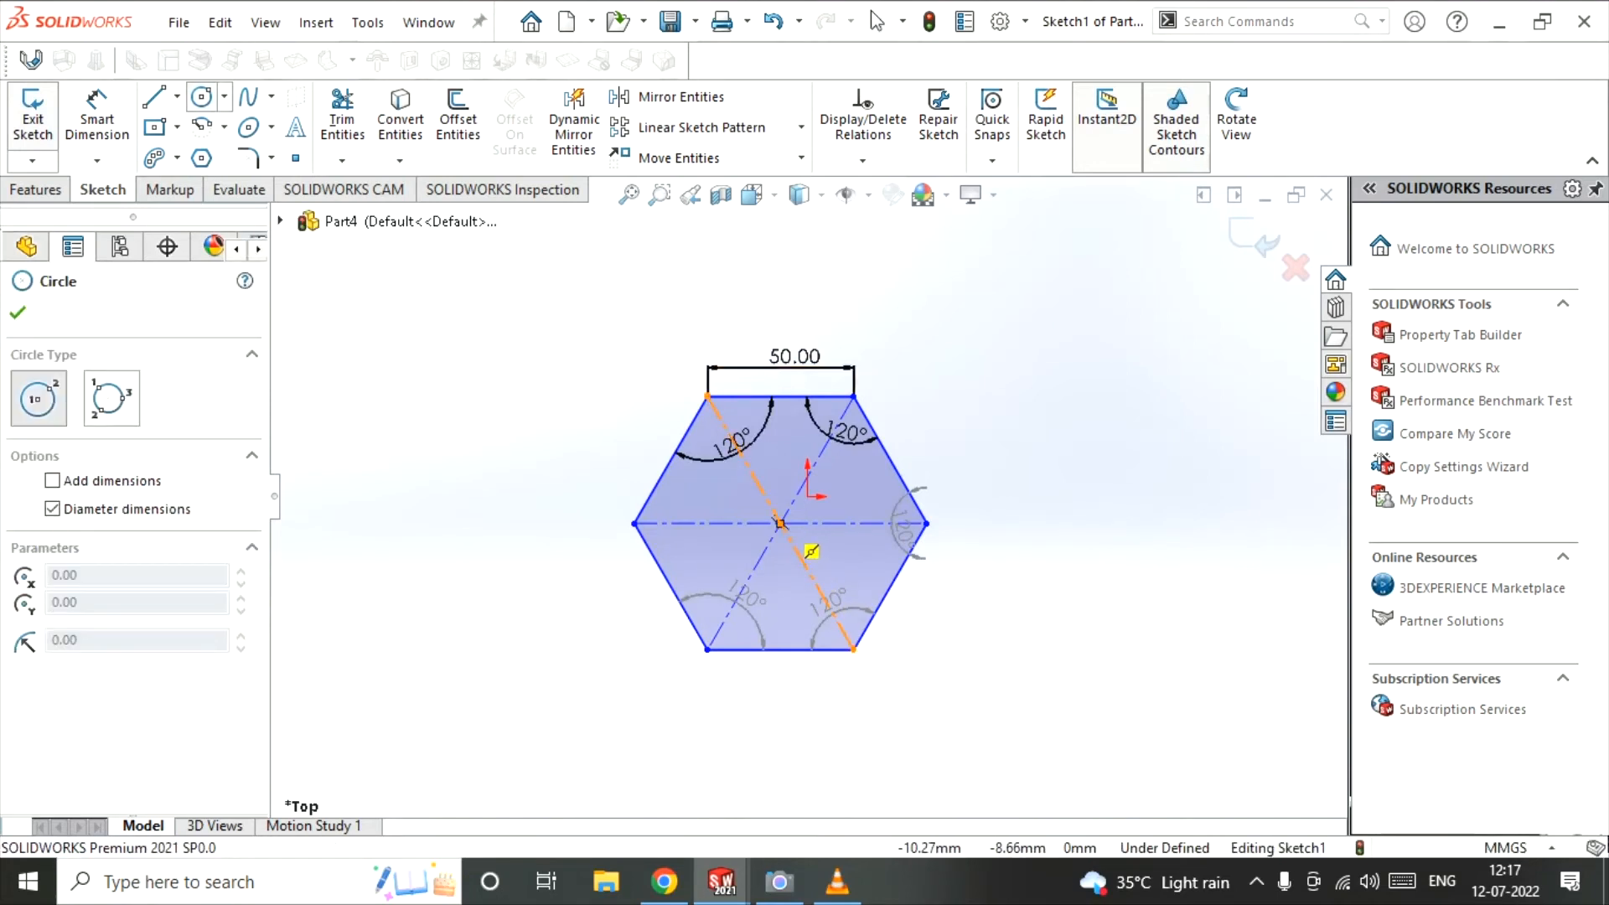
{"action": "left_click", "coordinate": [780, 524]}
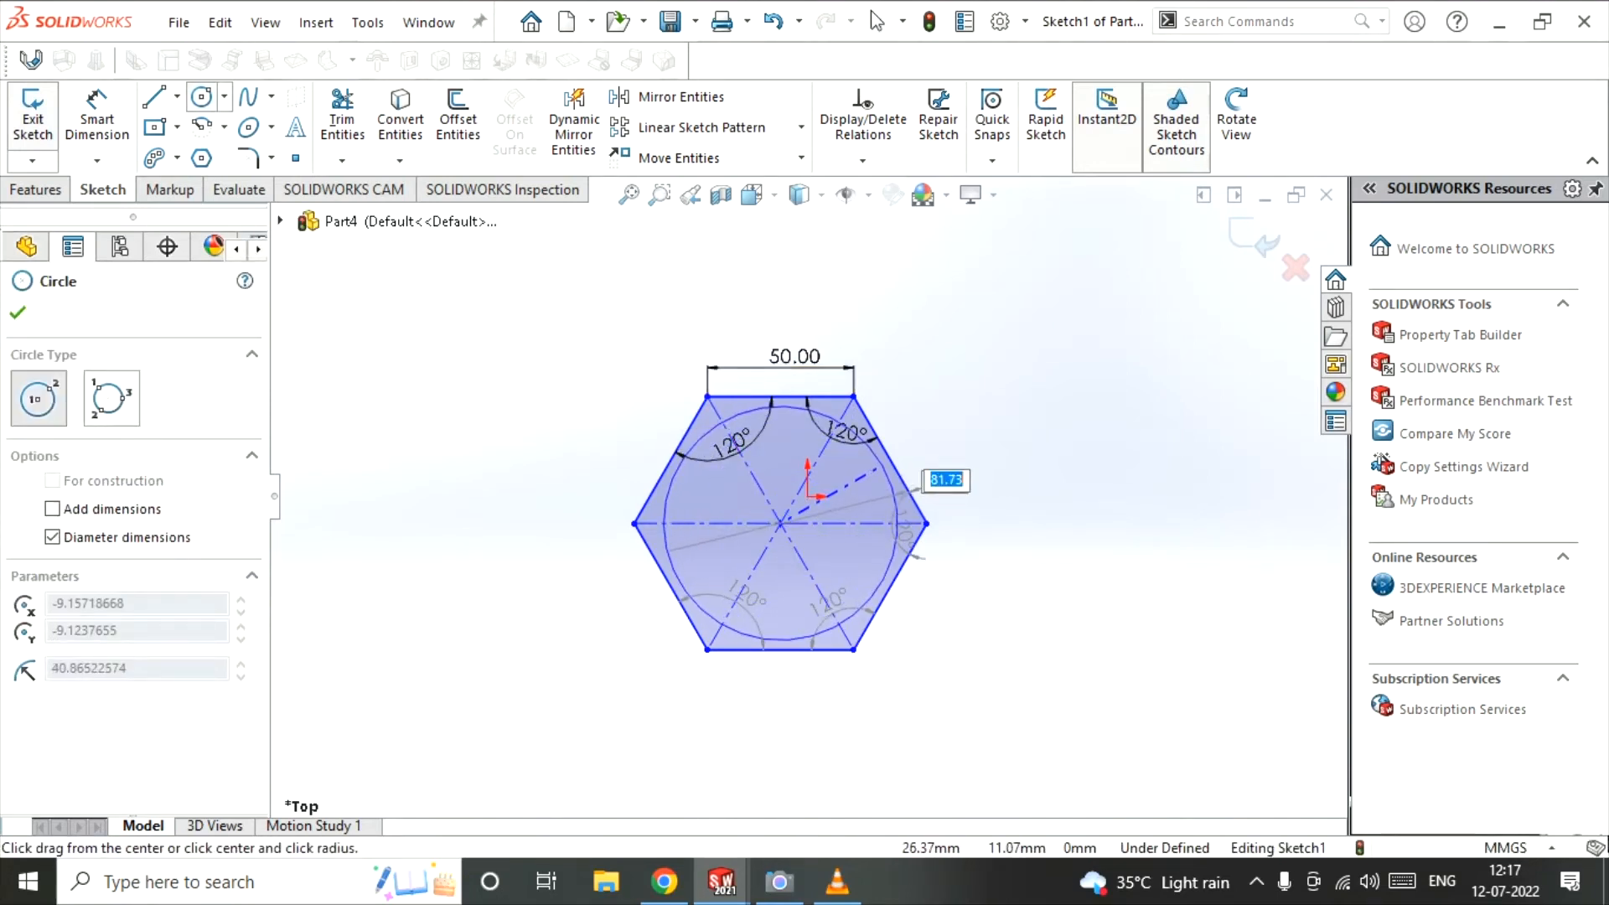
{"action": "left_click", "coordinate": [921, 492]}
{"action": "left_click", "coordinate": [17, 311]}
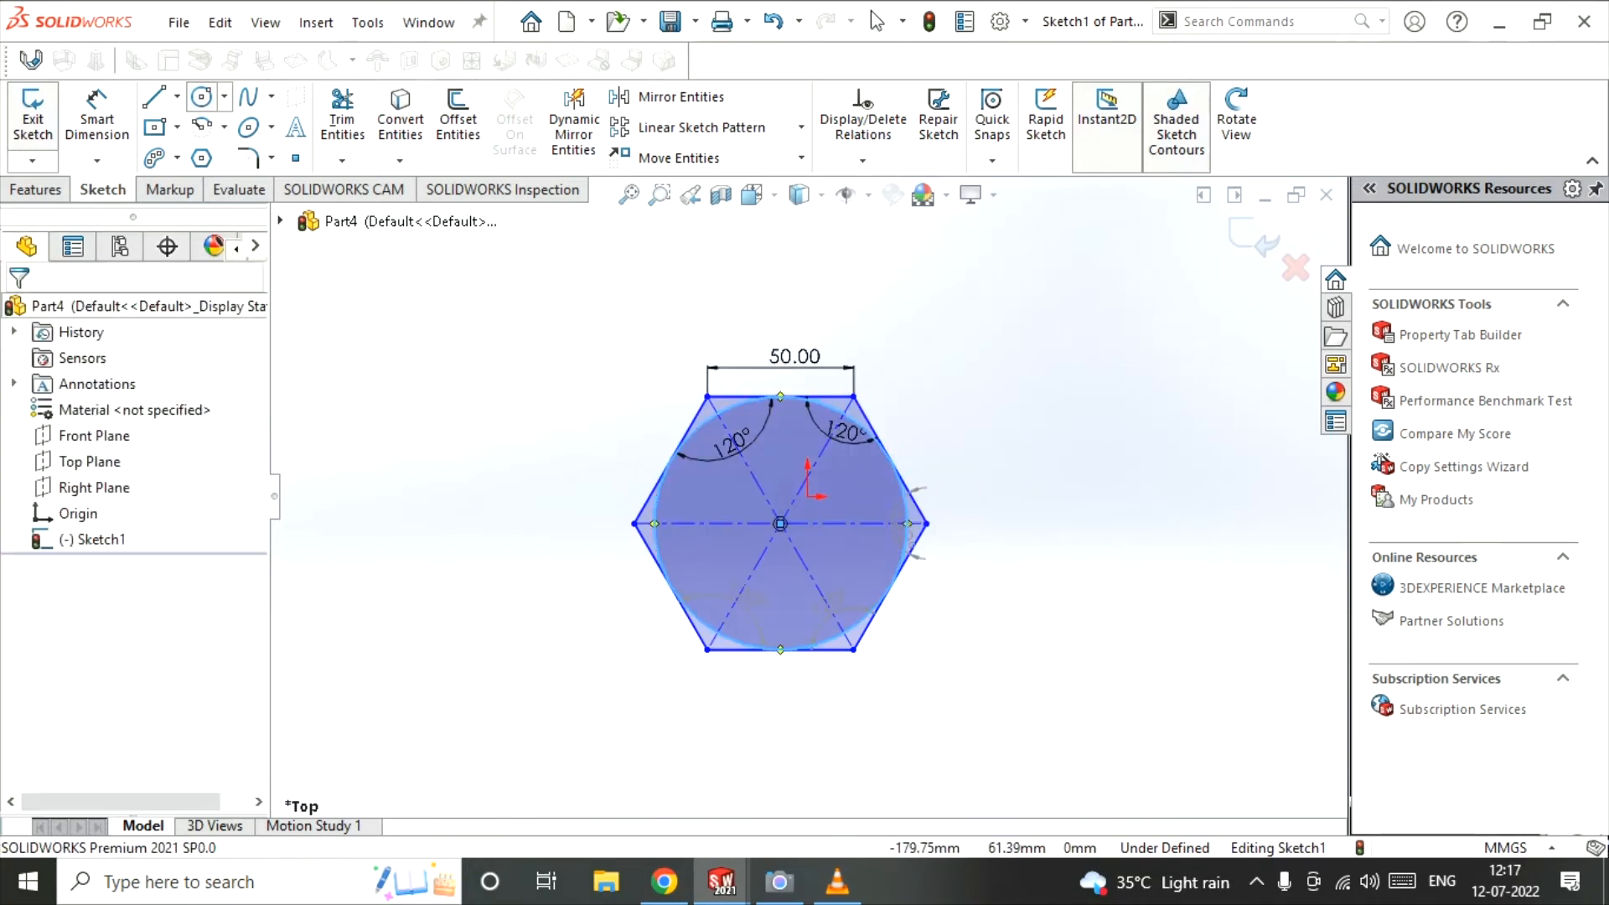
{"action": "scroll", "coordinate": [764, 469], "scroll_direction": "down", "scroll_amount": 3}
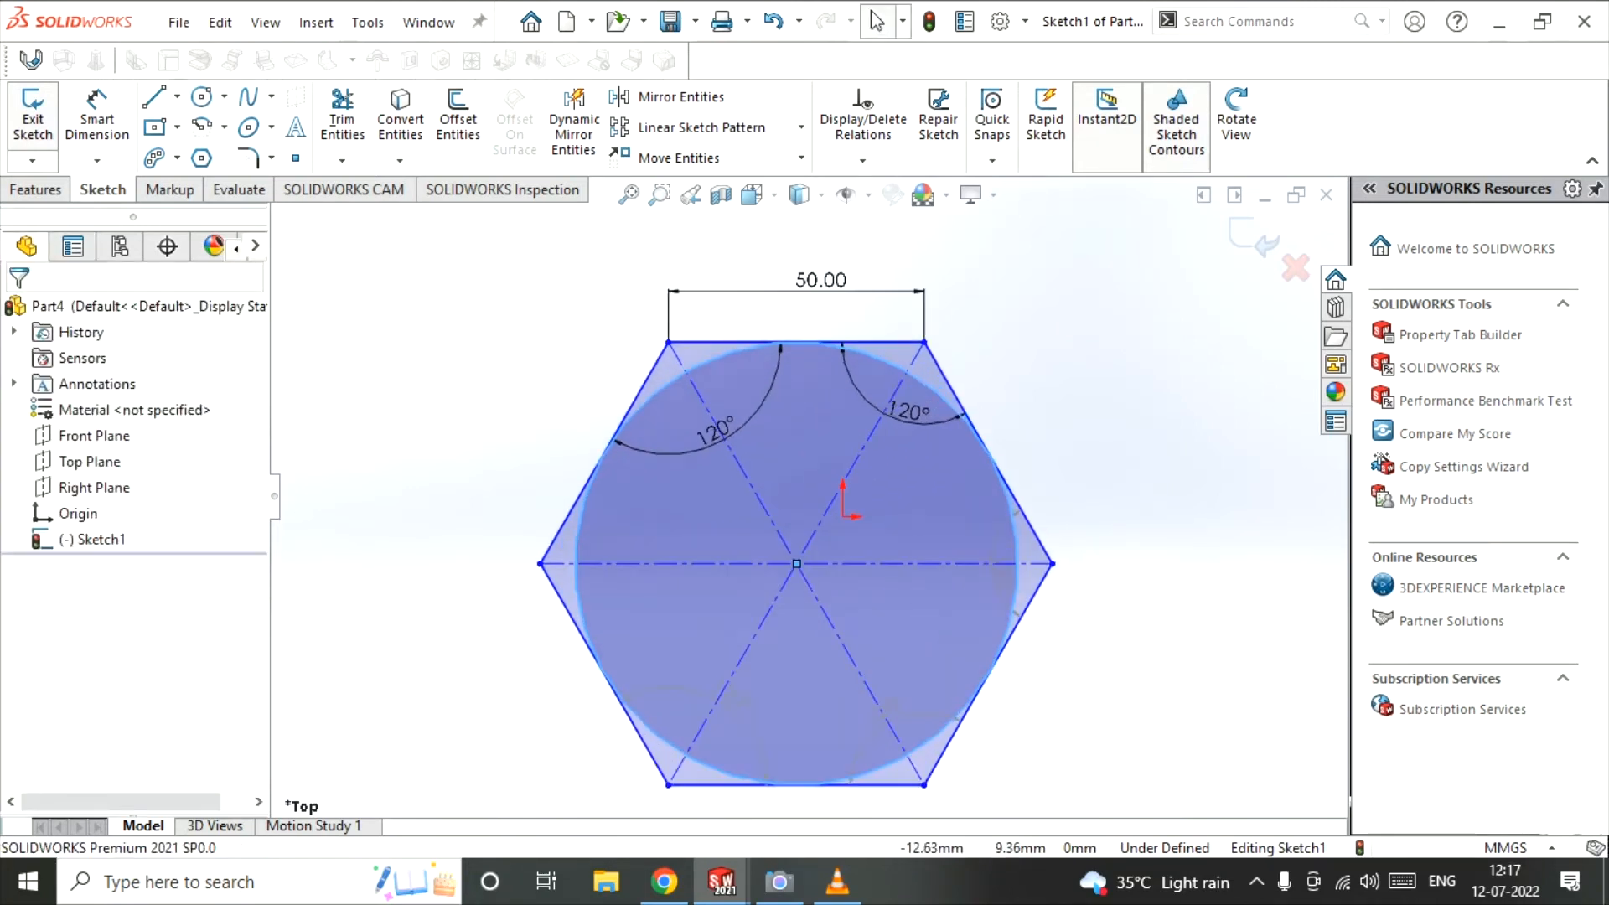
{"action": "scroll", "coordinate": [785, 458], "scroll_direction": "down", "scroll_amount": 1}
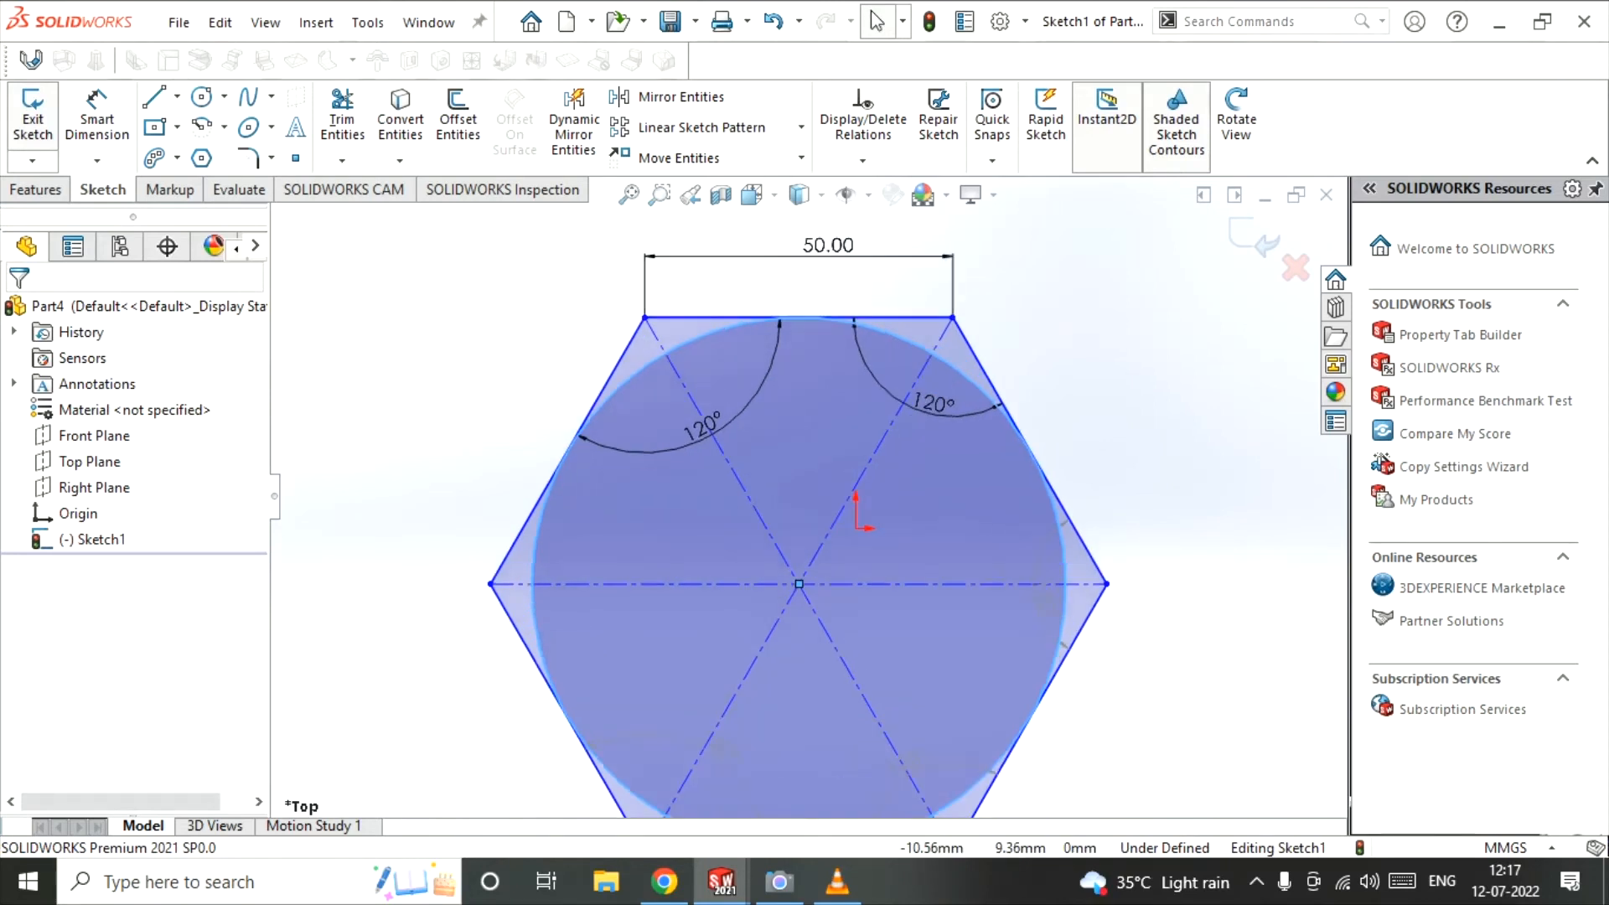
{"action": "scroll", "coordinate": [809, 497], "scroll_direction": "up", "scroll_amount": 2}
{"action": "scroll", "coordinate": [807, 497], "scroll_direction": "up", "scroll_amount": 3}
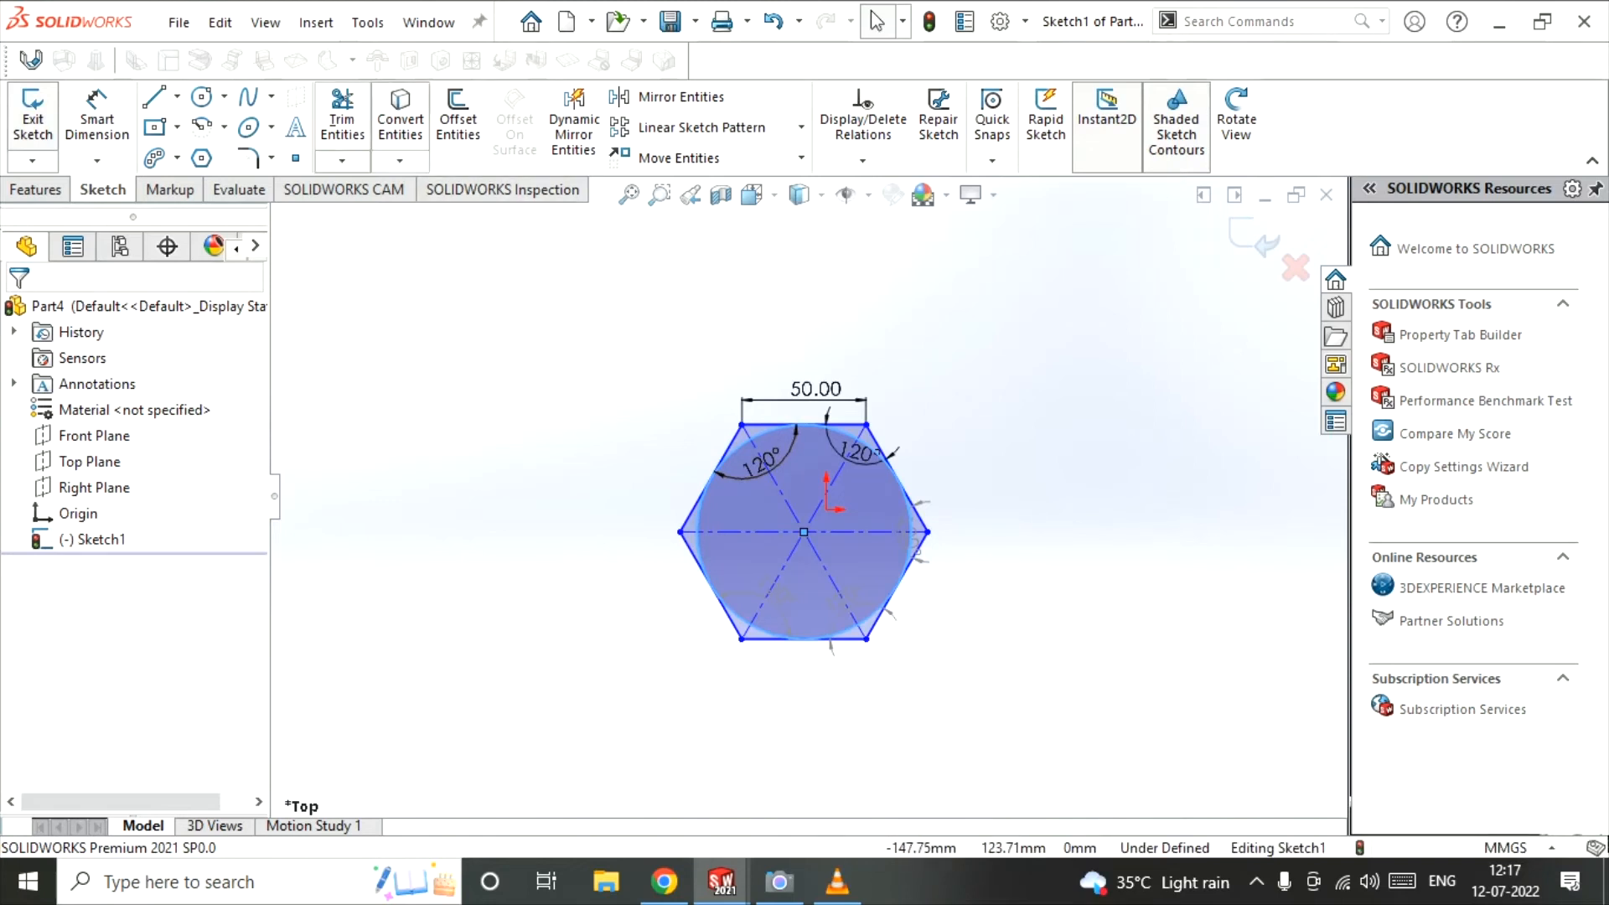
{"action": "scroll", "coordinate": [804, 501], "scroll_direction": "up", "scroll_amount": 3}
{"action": "scroll", "coordinate": [874, 591], "scroll_direction": "down", "scroll_amount": 2}
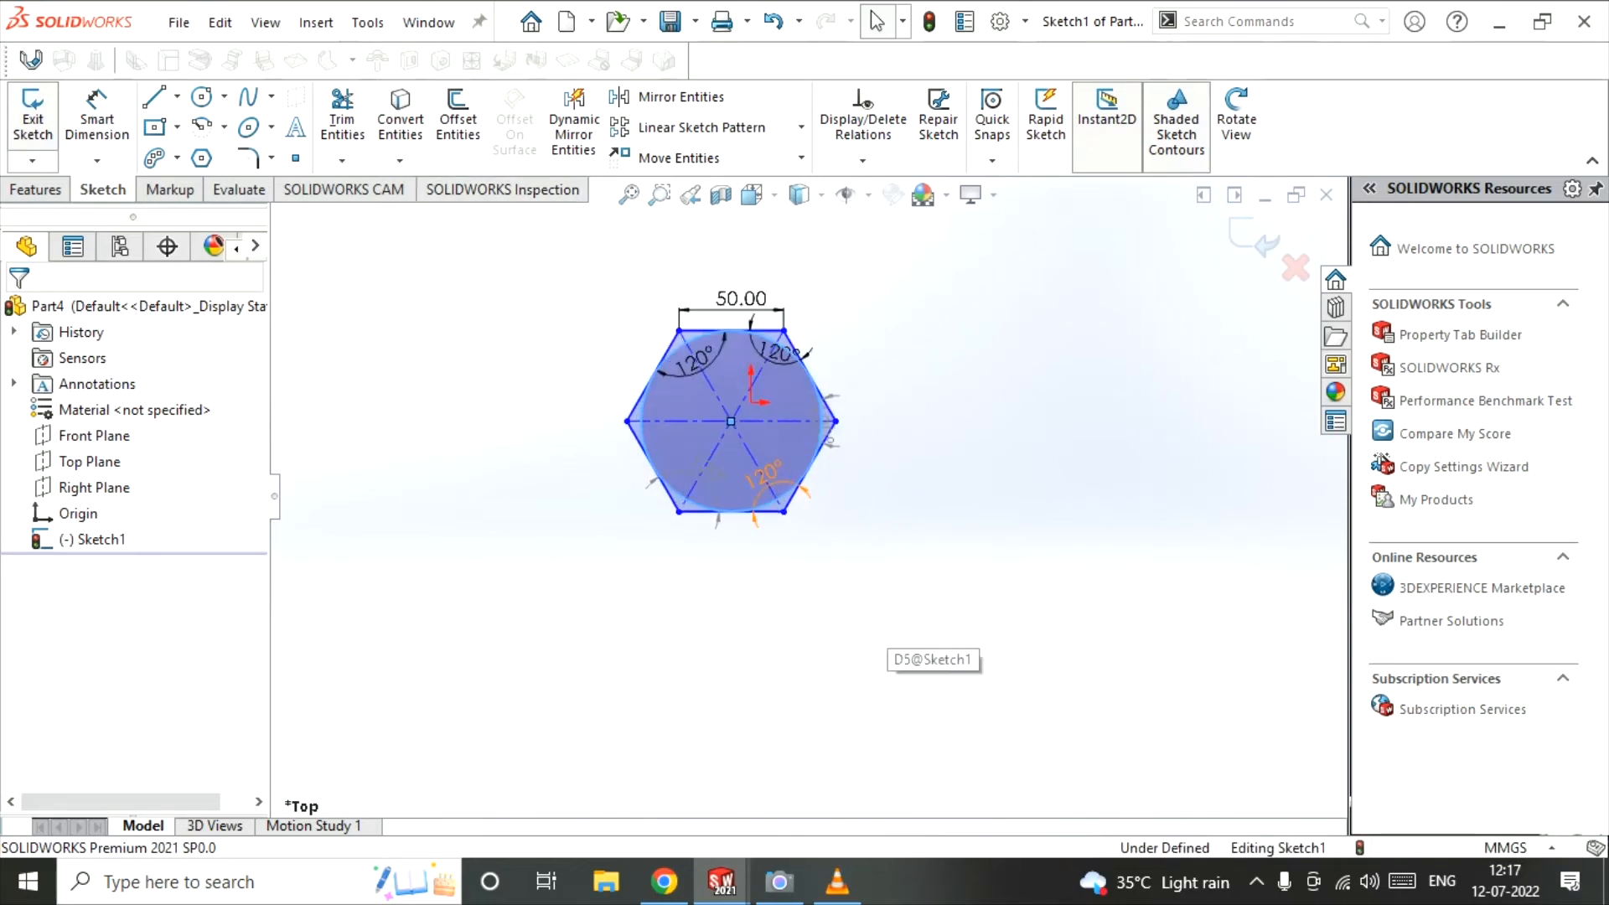
{"action": "scroll", "coordinate": [905, 349], "scroll_direction": "up", "scroll_amount": 2}
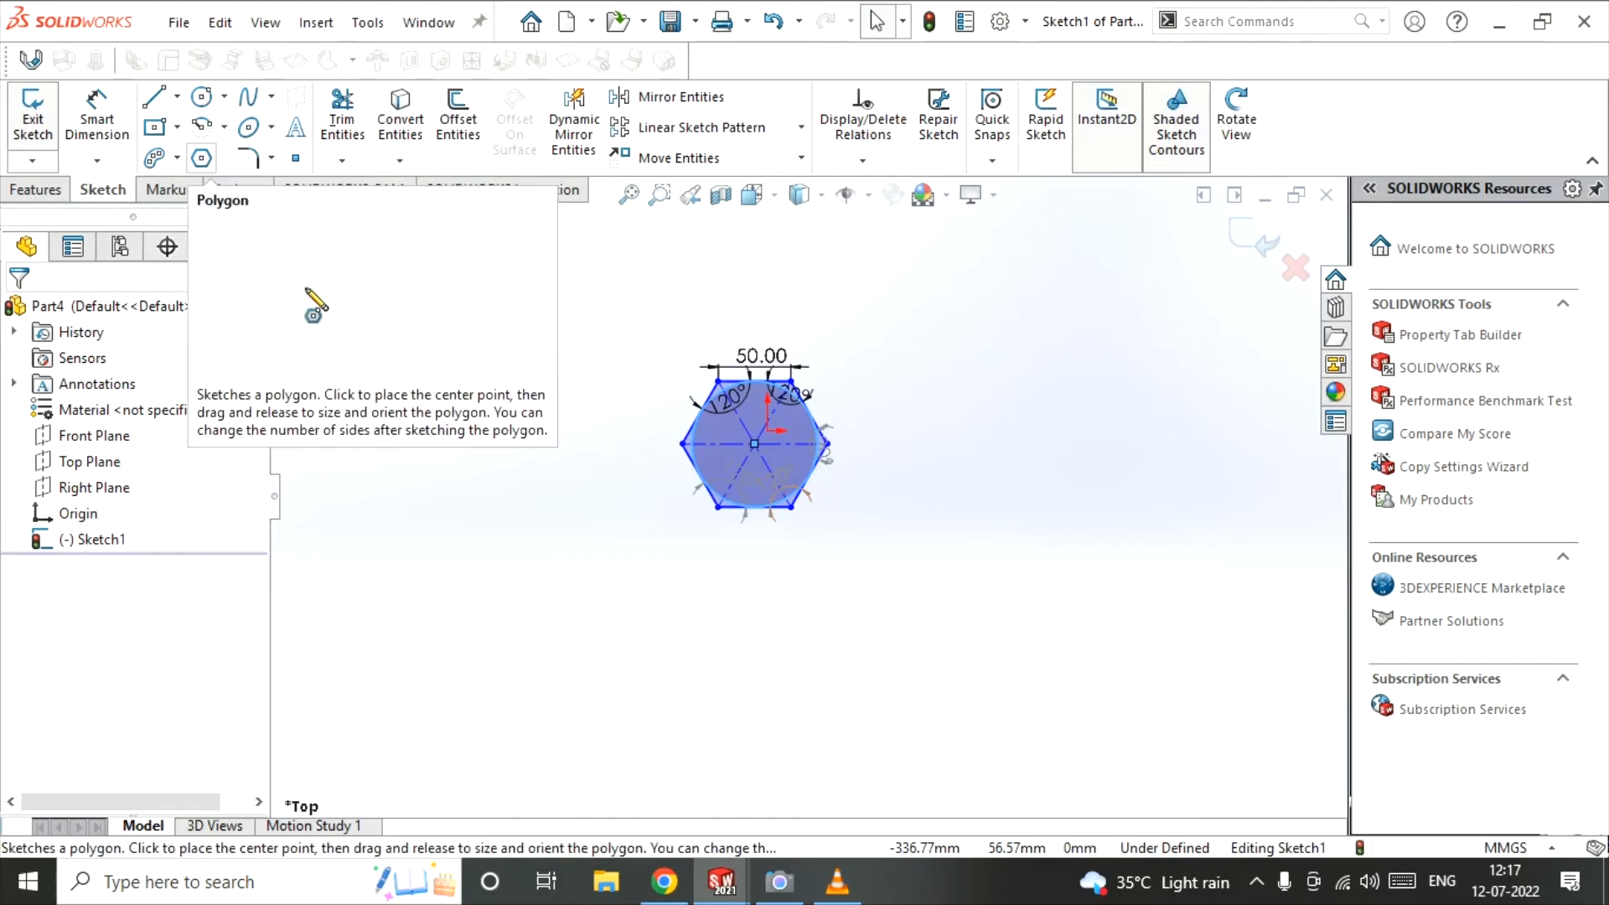
- Sketch a separate six-sided polygon with an inscribed circle and sides about 93 mm long, to the right of the first hexagon
{"action": "left_click", "coordinate": [201, 157]}
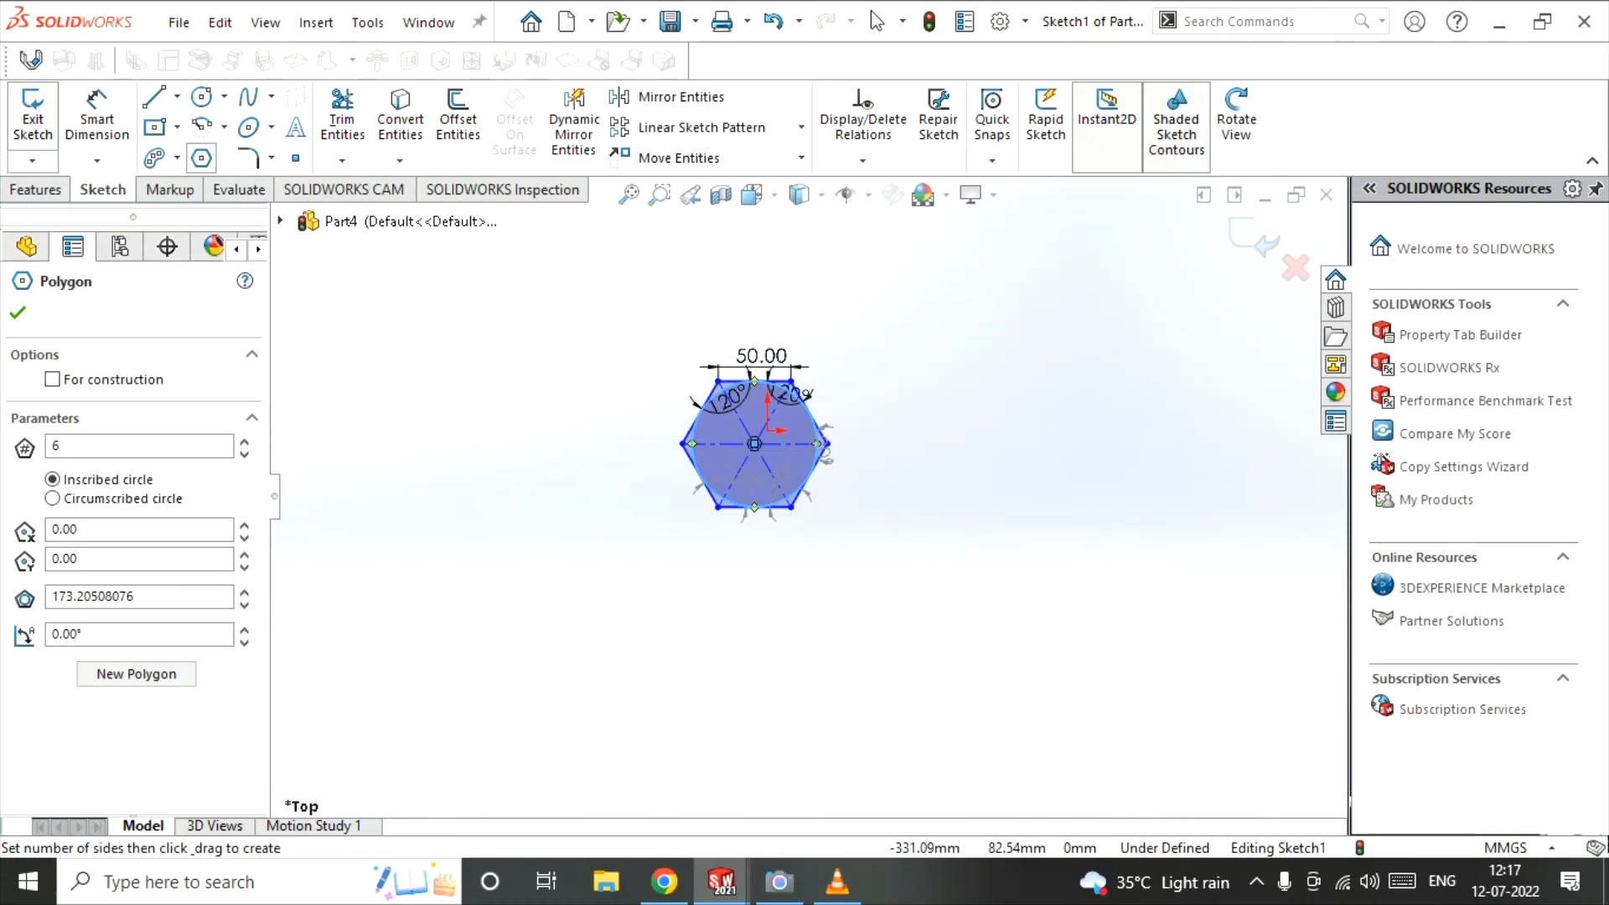
{"action": "left_click", "coordinate": [60, 446]}
{"action": "key", "text": "BackSpace"}
{"action": "key", "text": "BackSpace"}
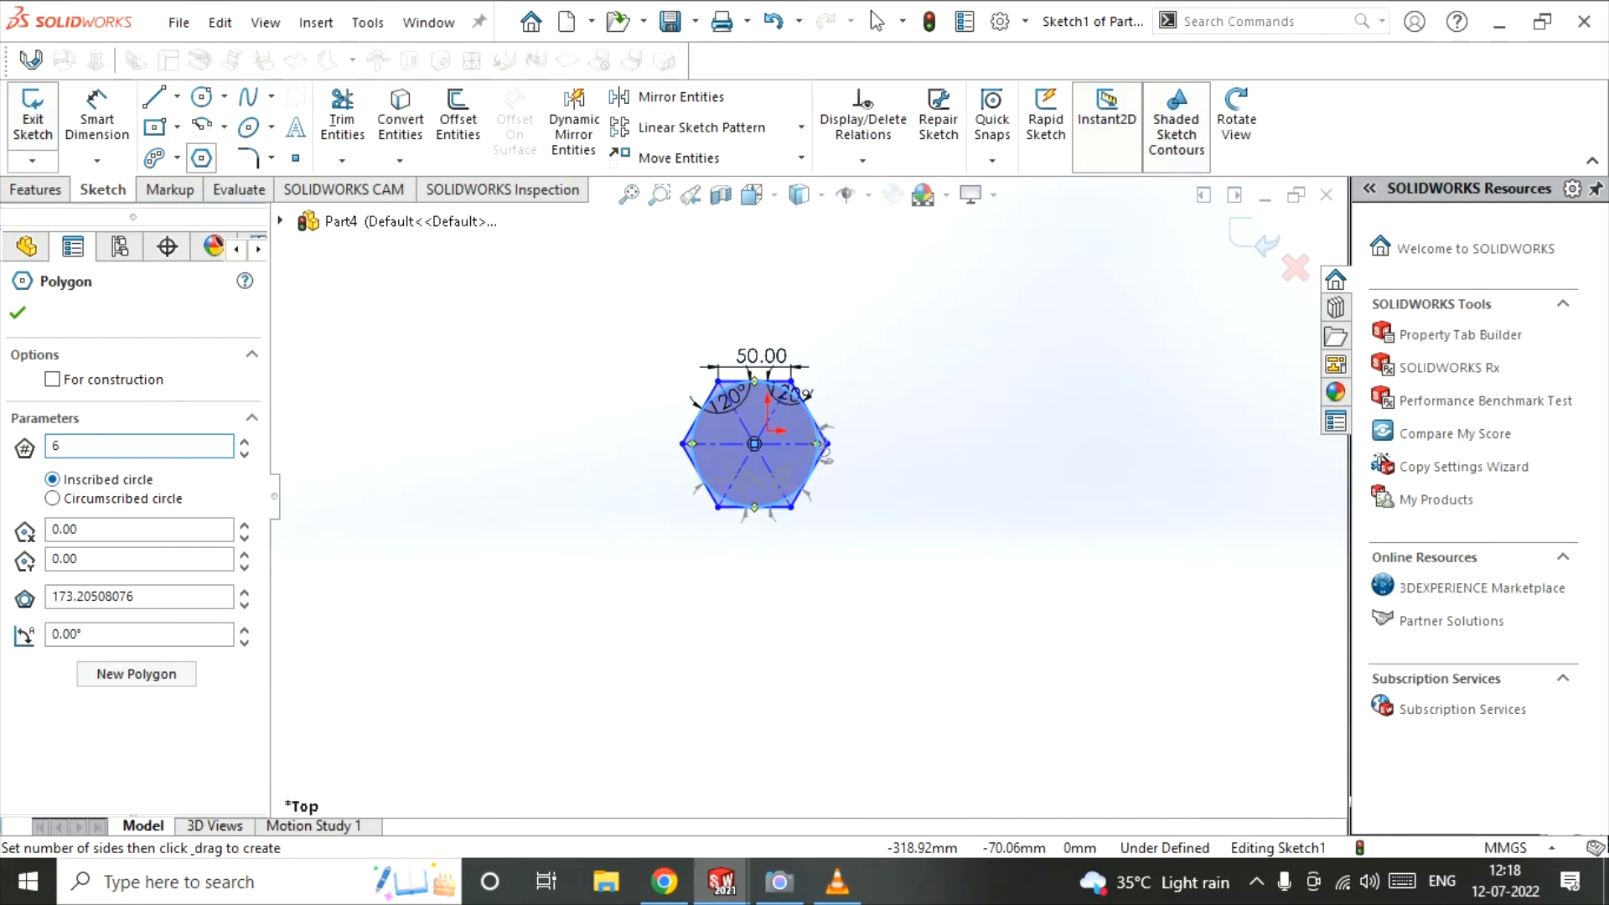
{"action": "key", "text": "Escape"}
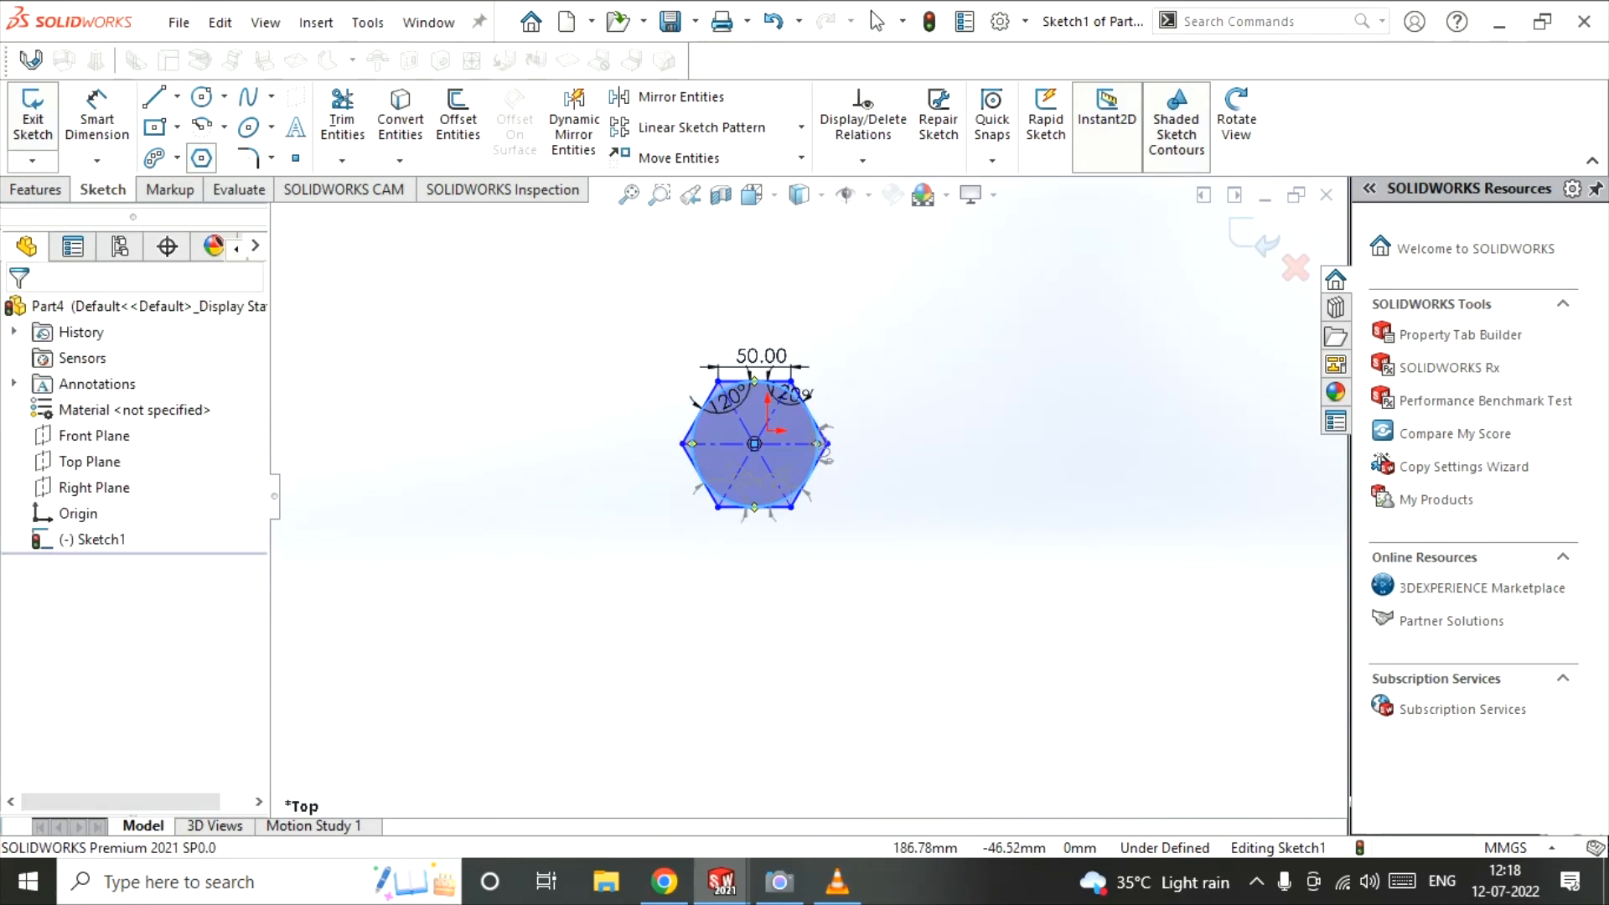
{"action": "left_click", "coordinate": [1033, 479]}
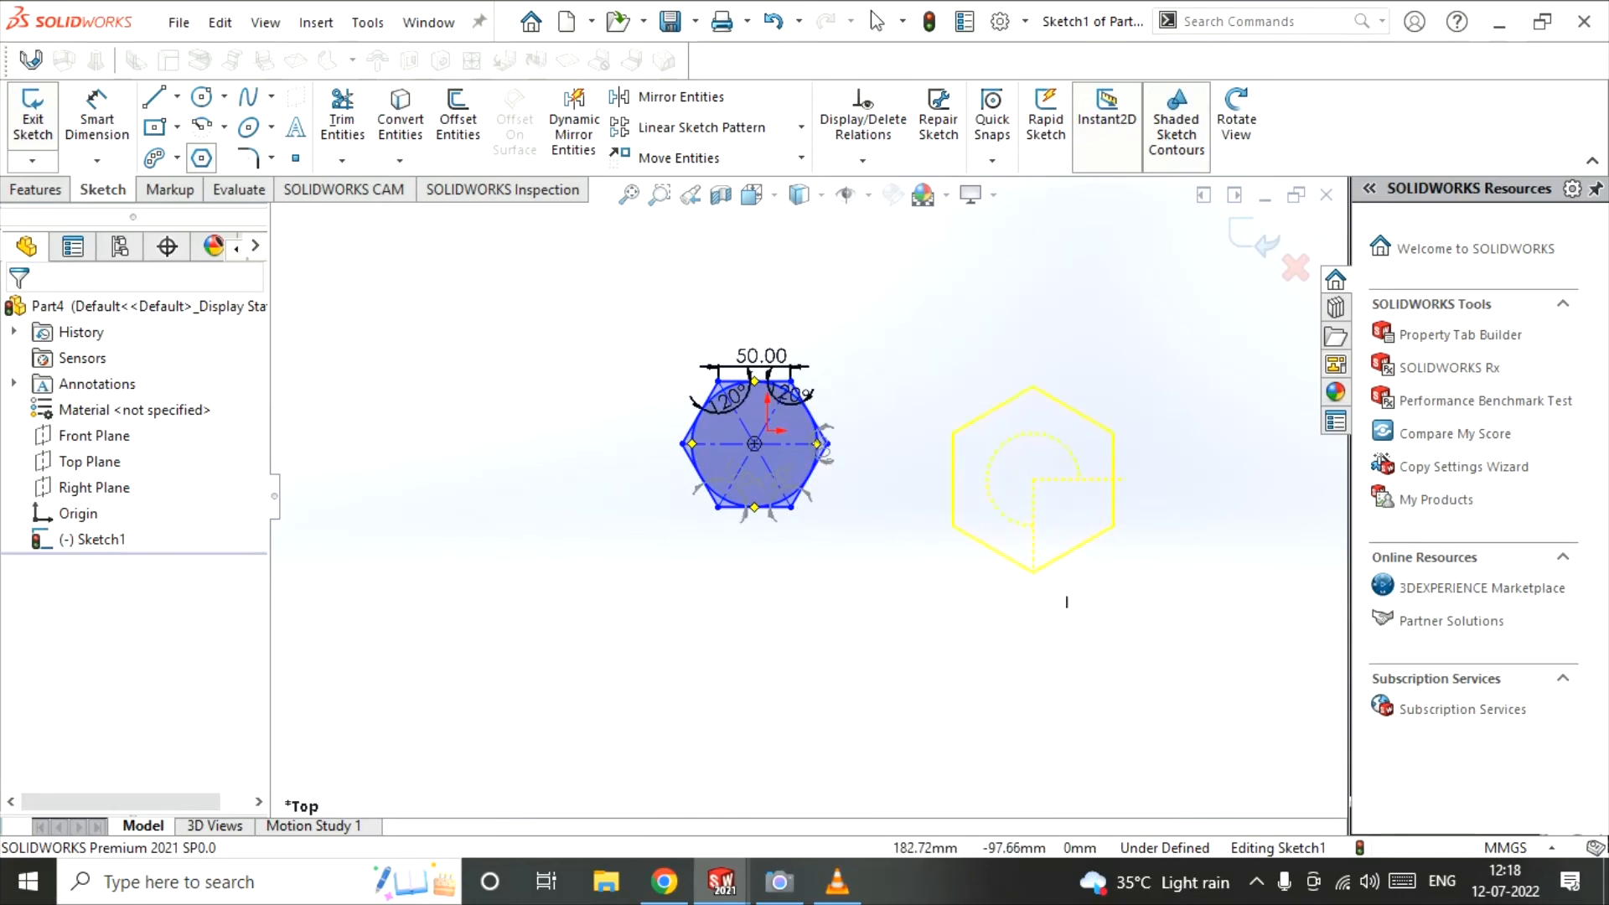
{"action": "left_click", "coordinate": [1067, 643]}
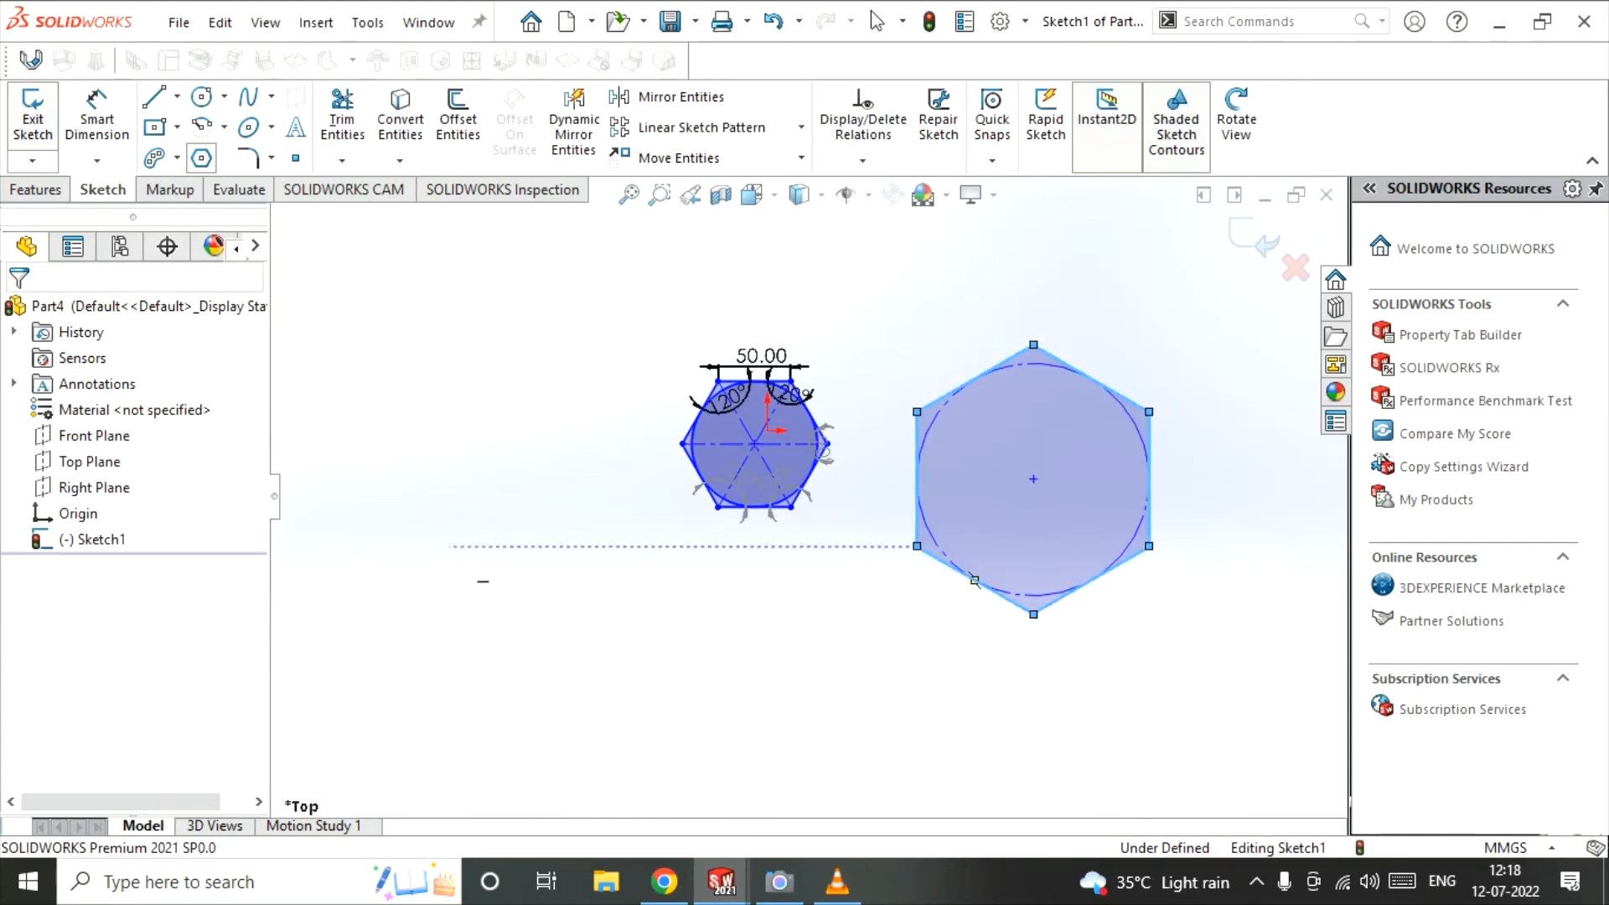
{"action": "right_click", "coordinate": [483, 444]}
{"action": "left_click", "coordinate": [519, 438]}
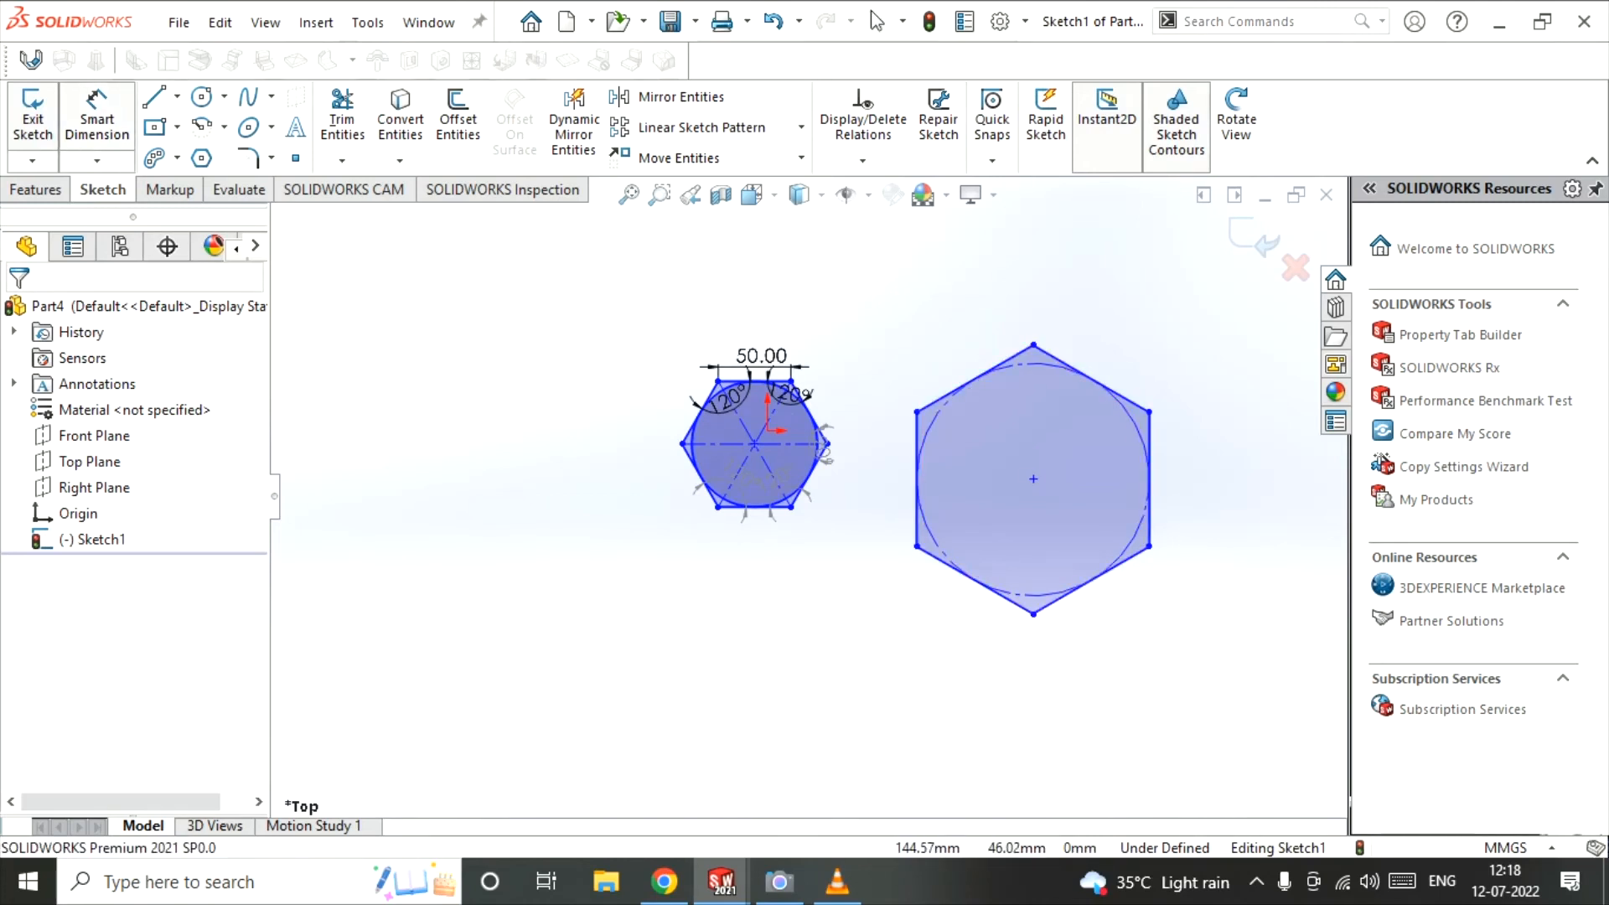
- Dimension the upper-left side of the second hexagon and set its length to 50 mm
{"action": "left_click", "coordinate": [974, 378]}
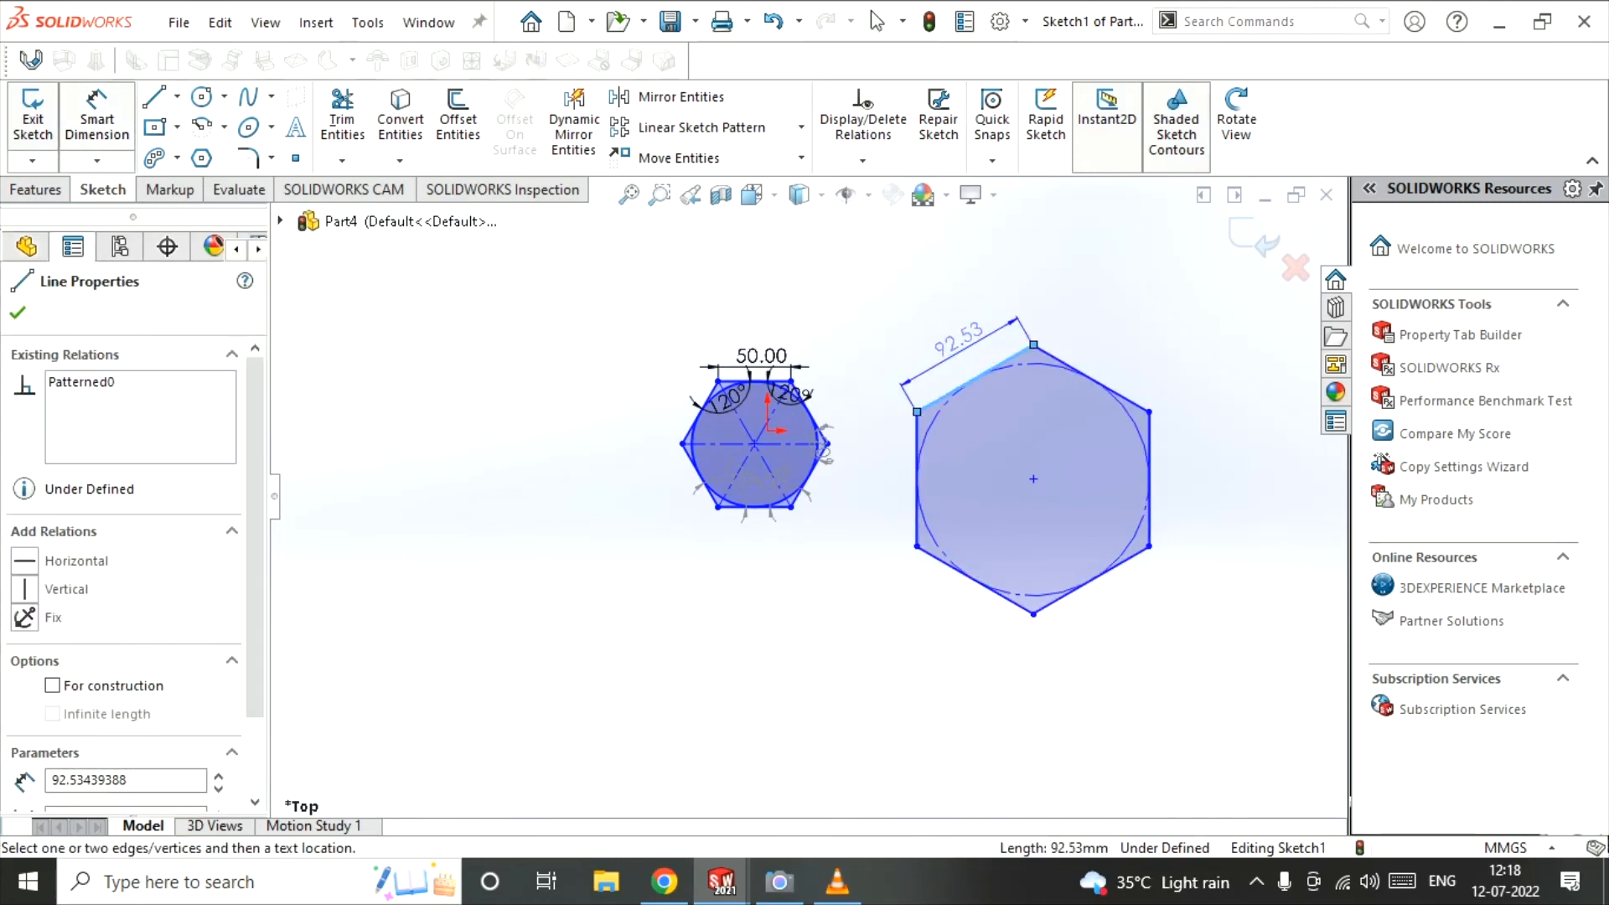
{"action": "left_click", "coordinate": [960, 339]}
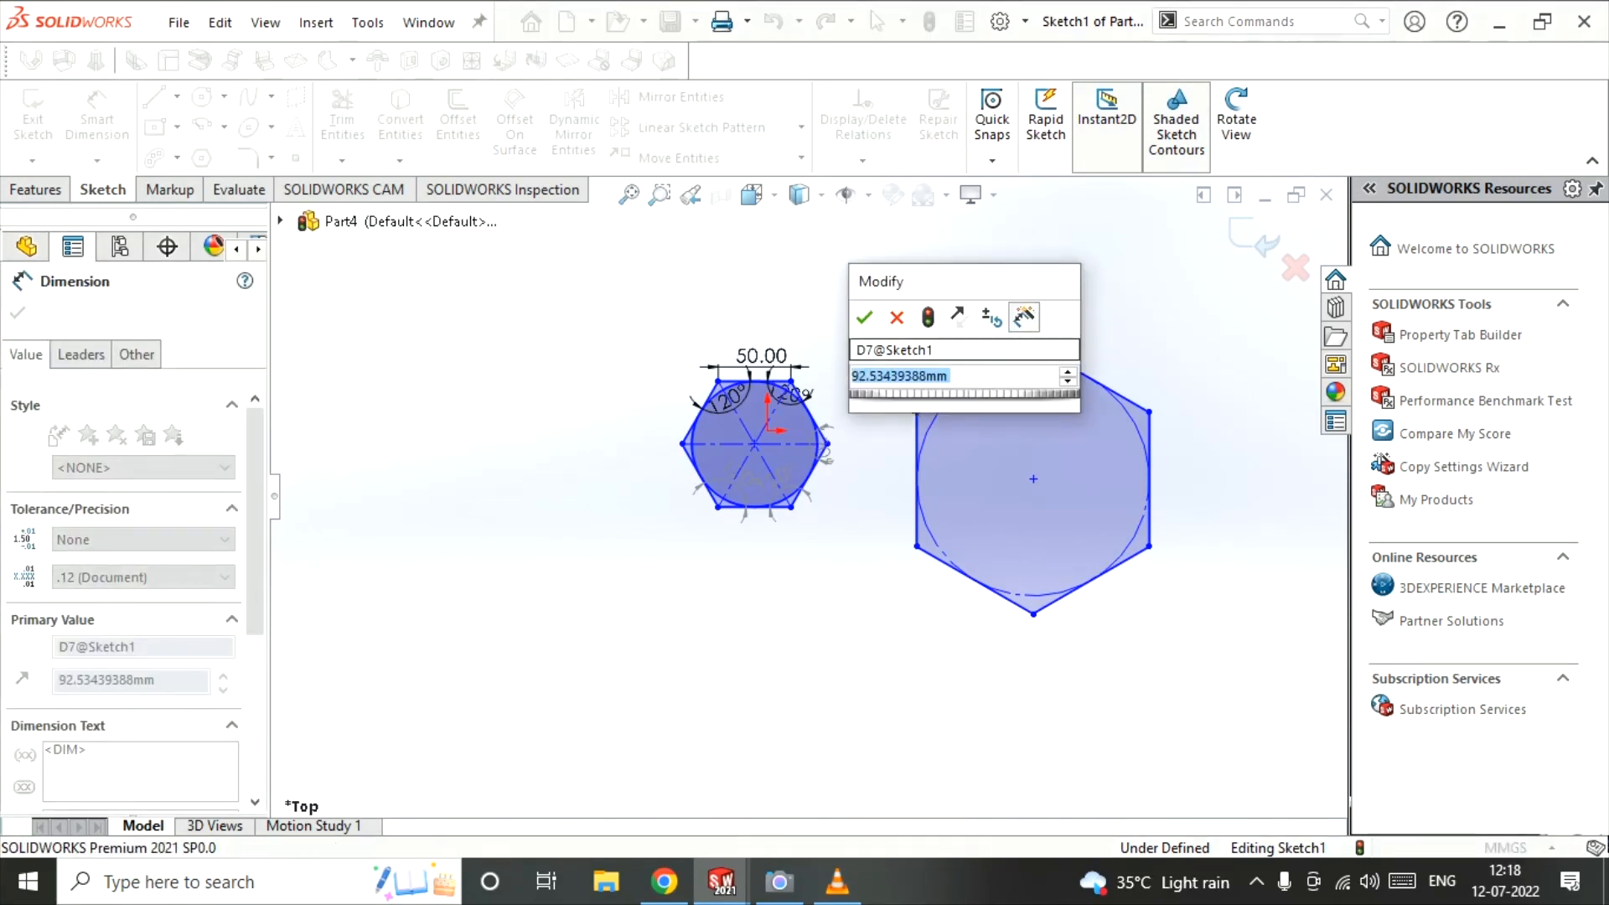
{"action": "type", "text": "50"}
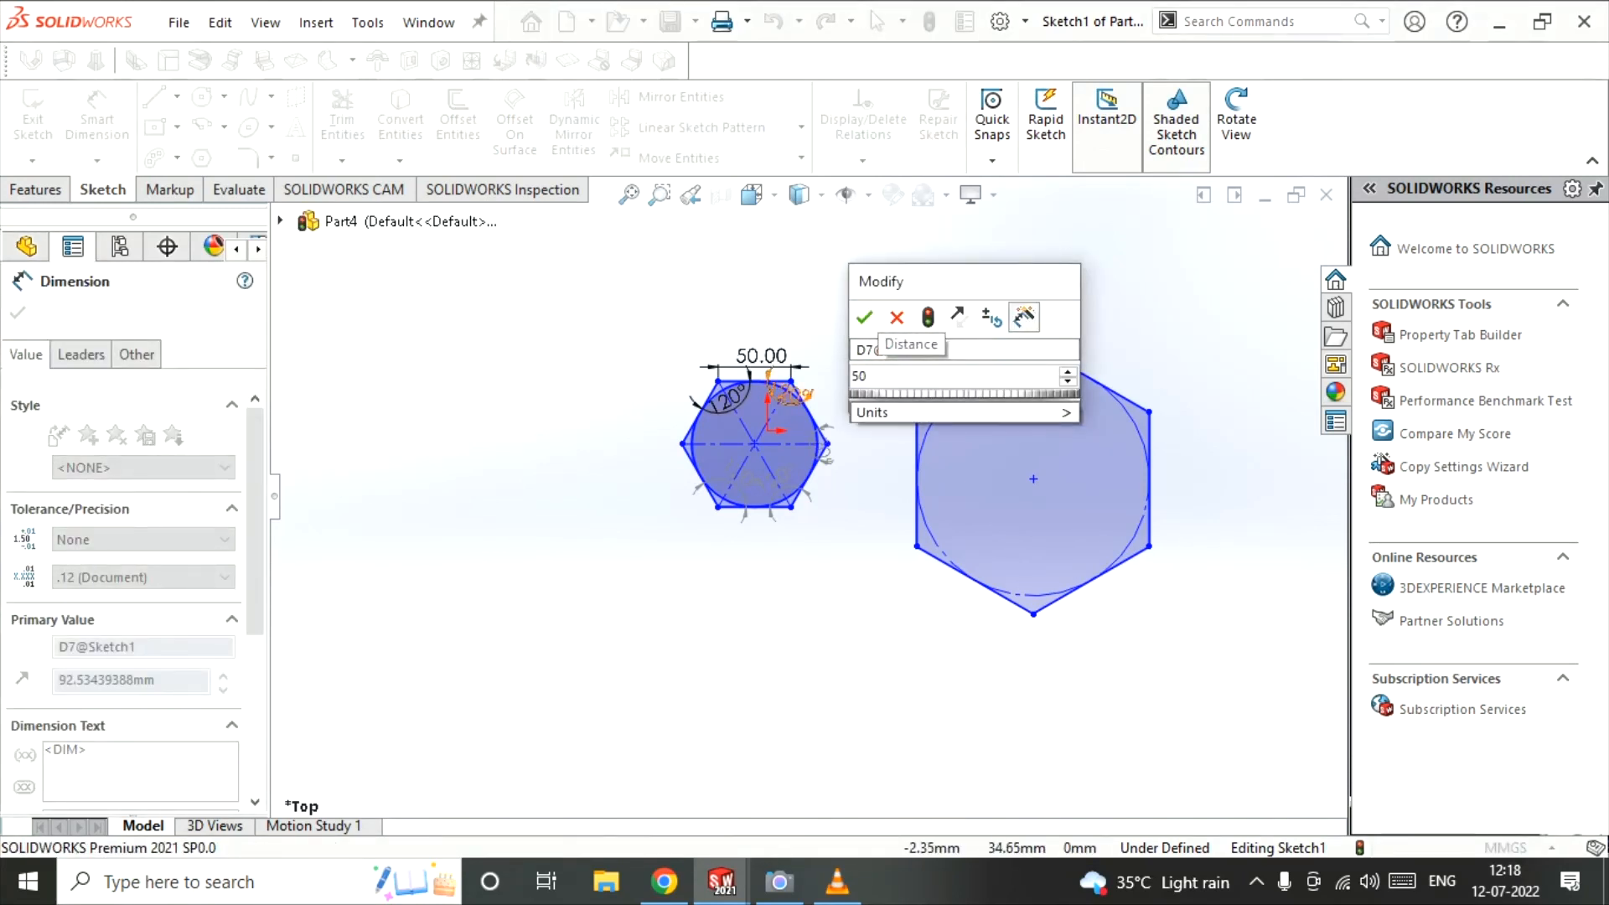
{"action": "left_click", "coordinate": [864, 317]}
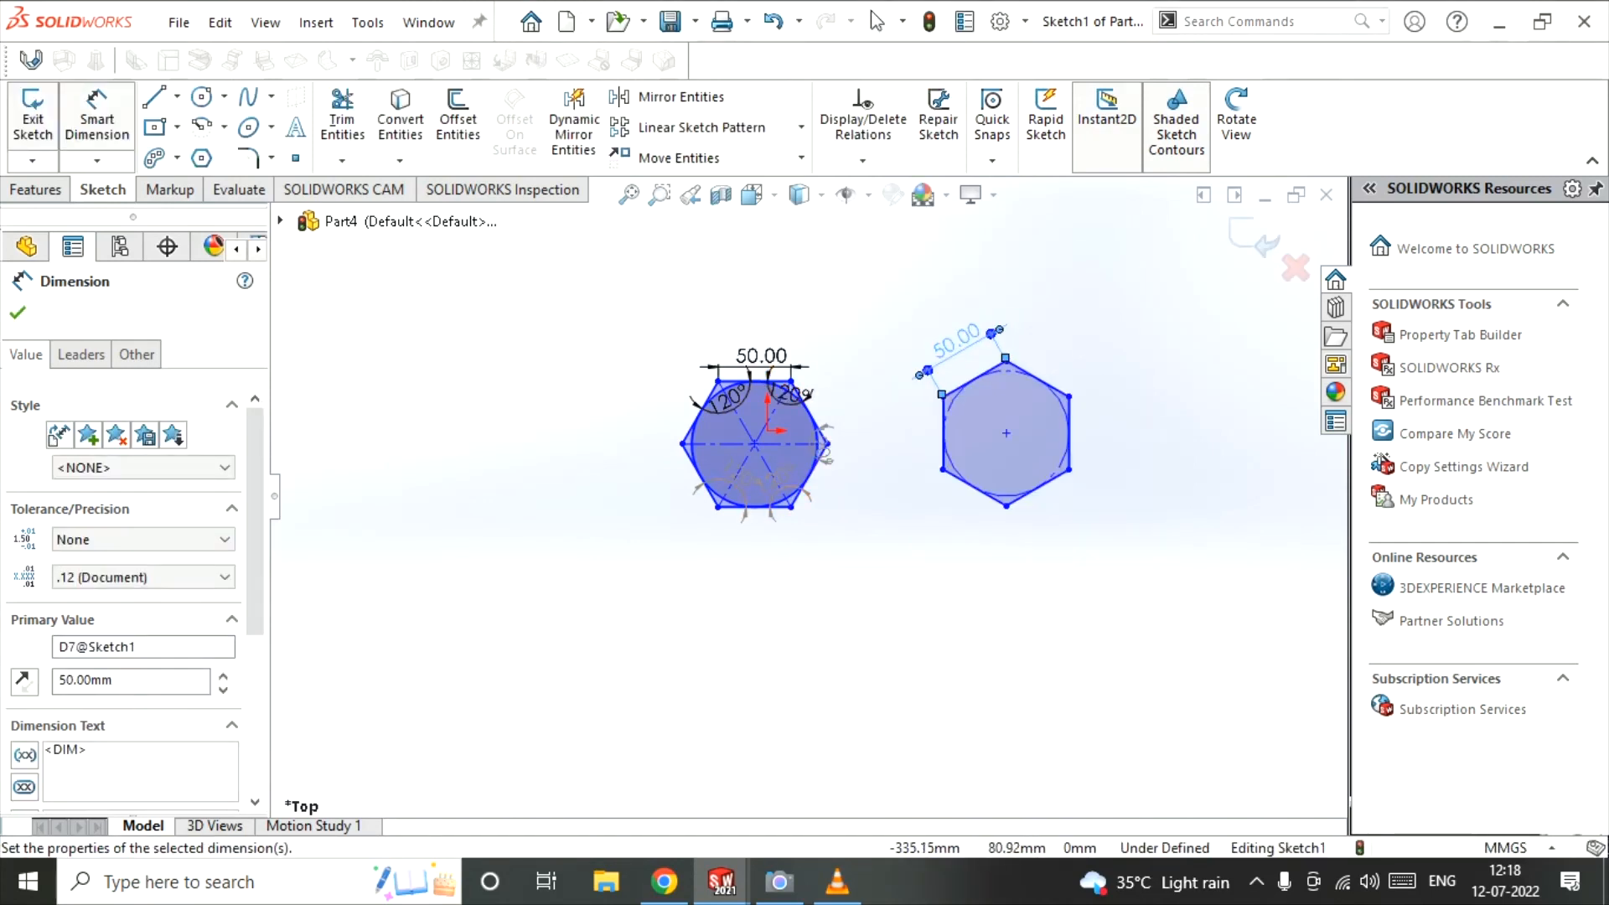
{"action": "left_click", "coordinate": [17, 312]}
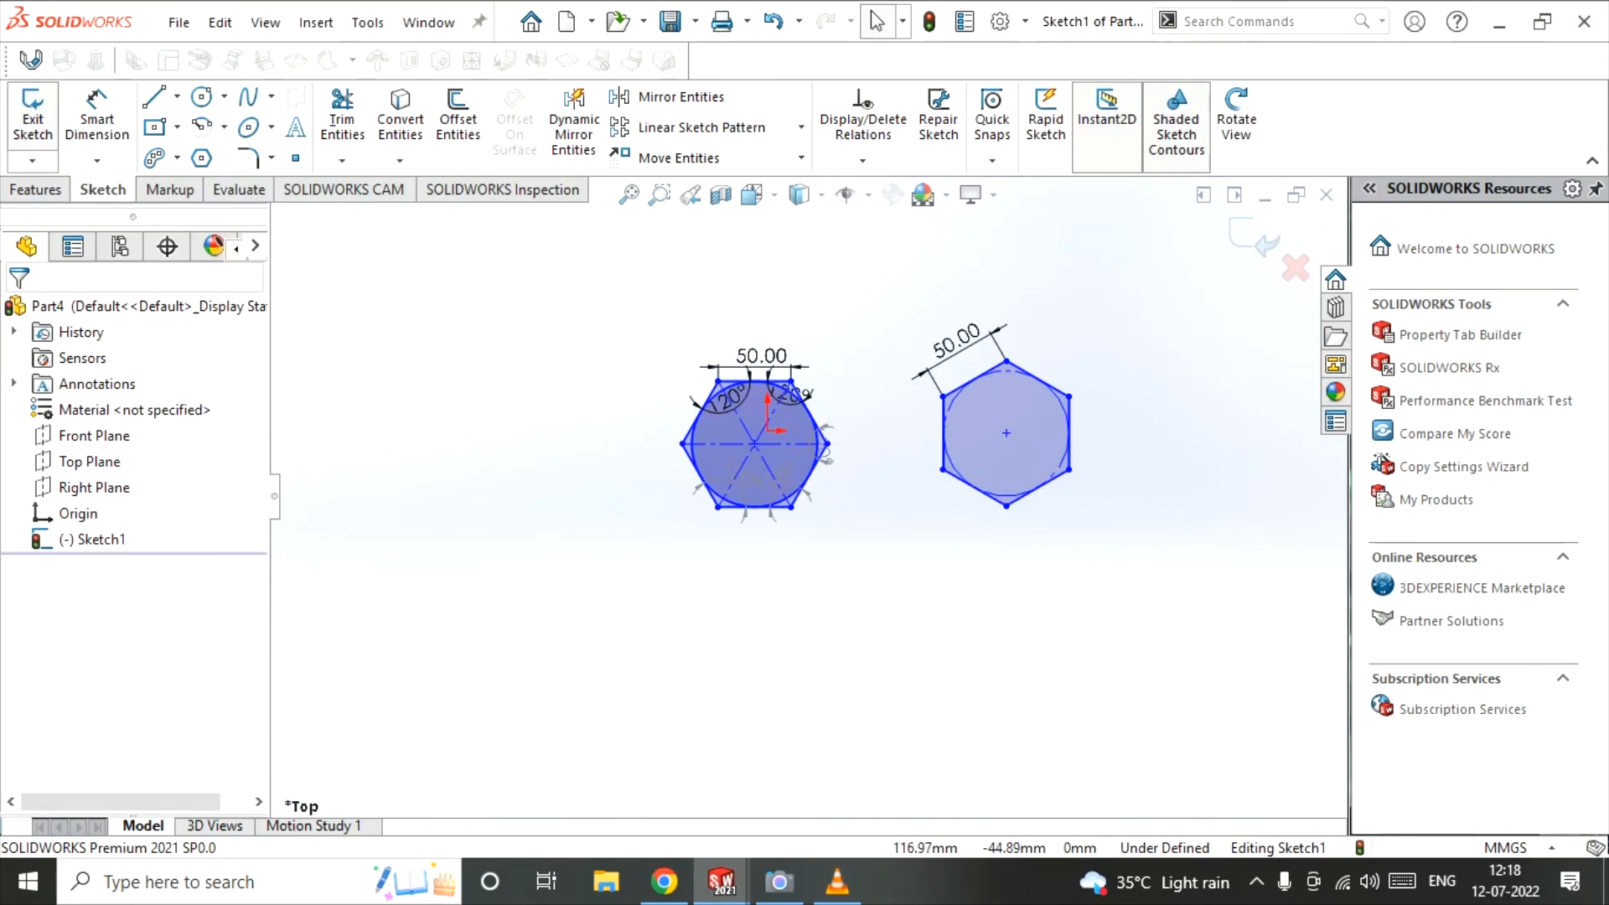
{"action": "left_click", "coordinate": [837, 881]}
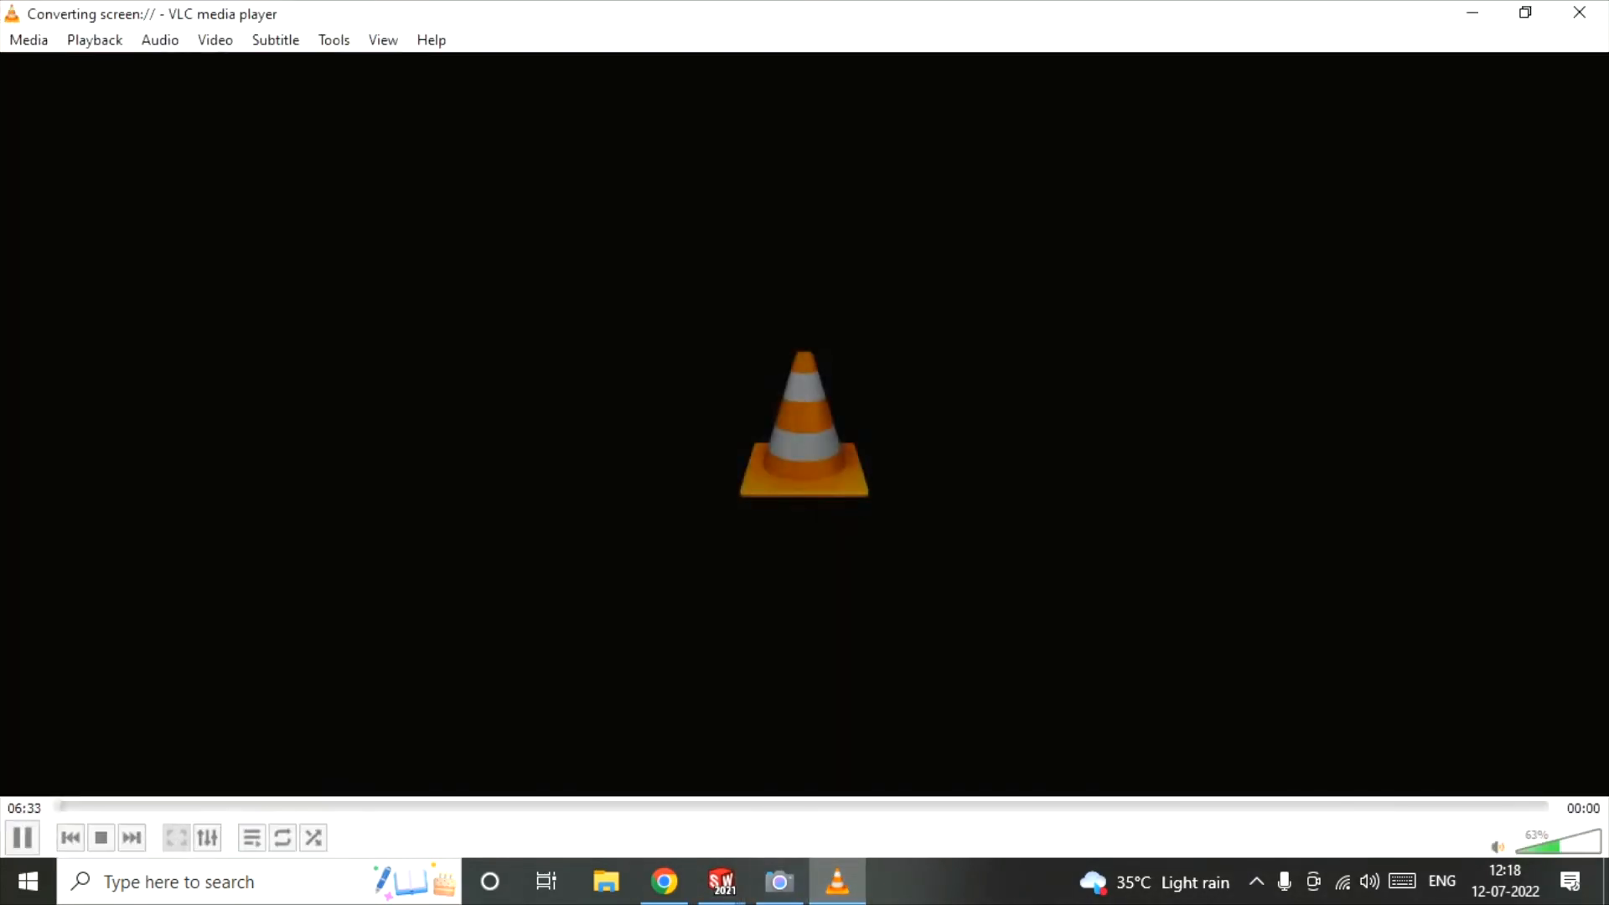